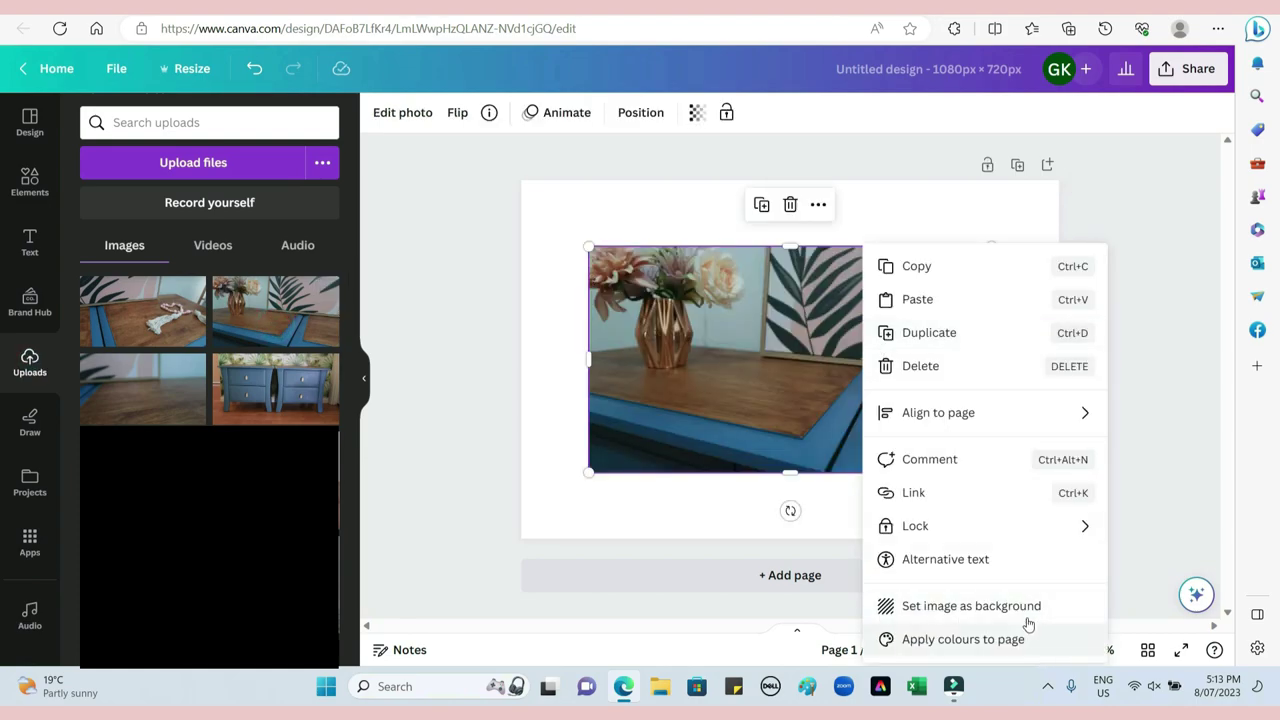
# Set the vase and tabletop photo as the page background and adjust its brightness and contrast to 14 each
pyautogui.click(909, 609)
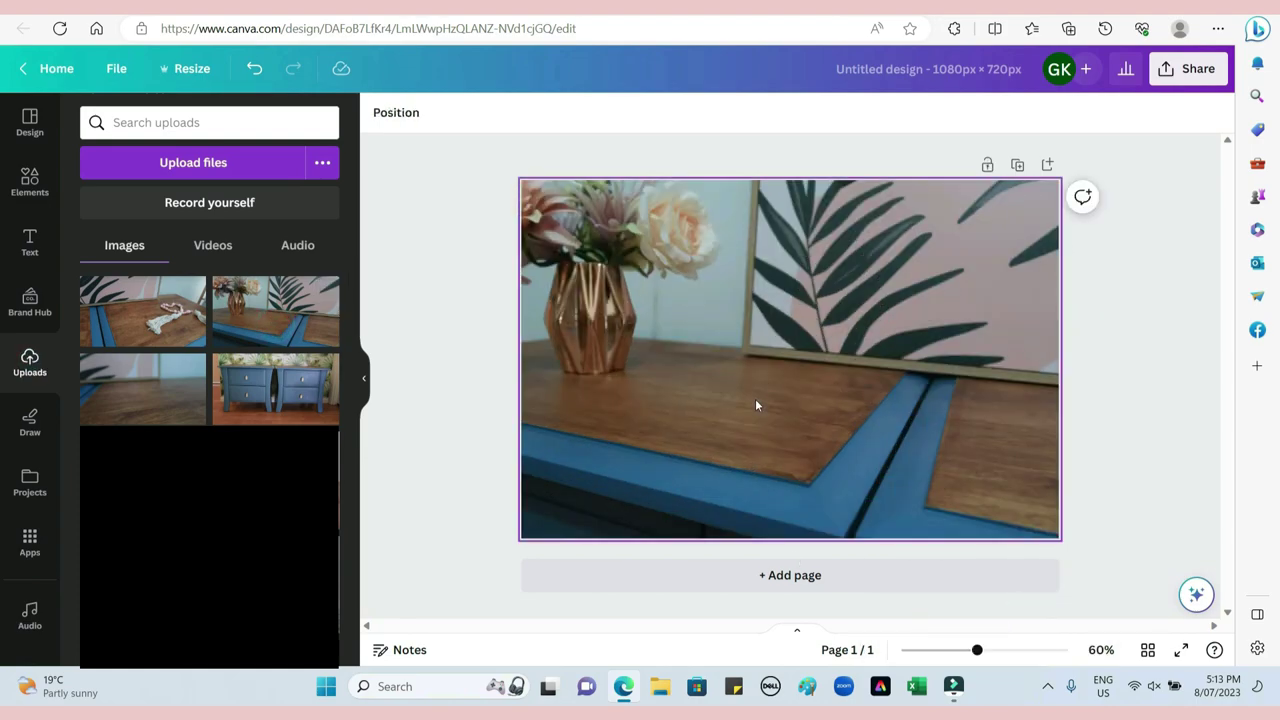
pyautogui.click(706, 384)
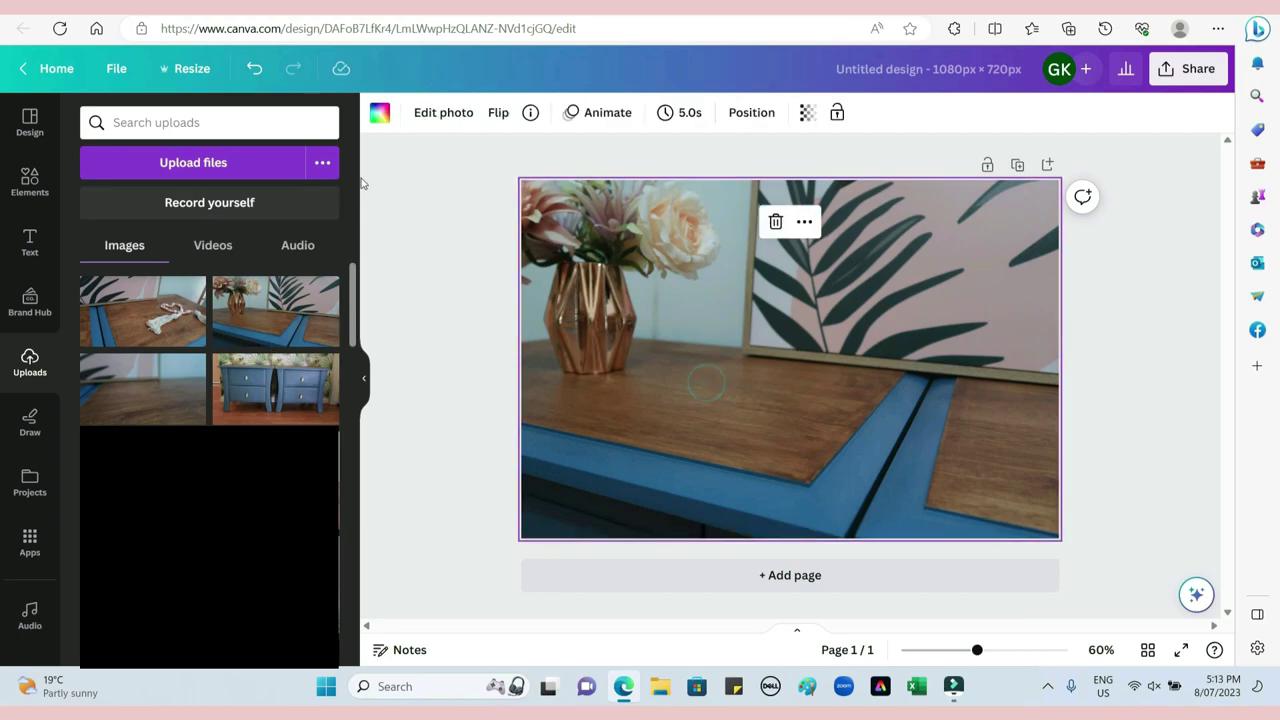
pyautogui.click(446, 114)
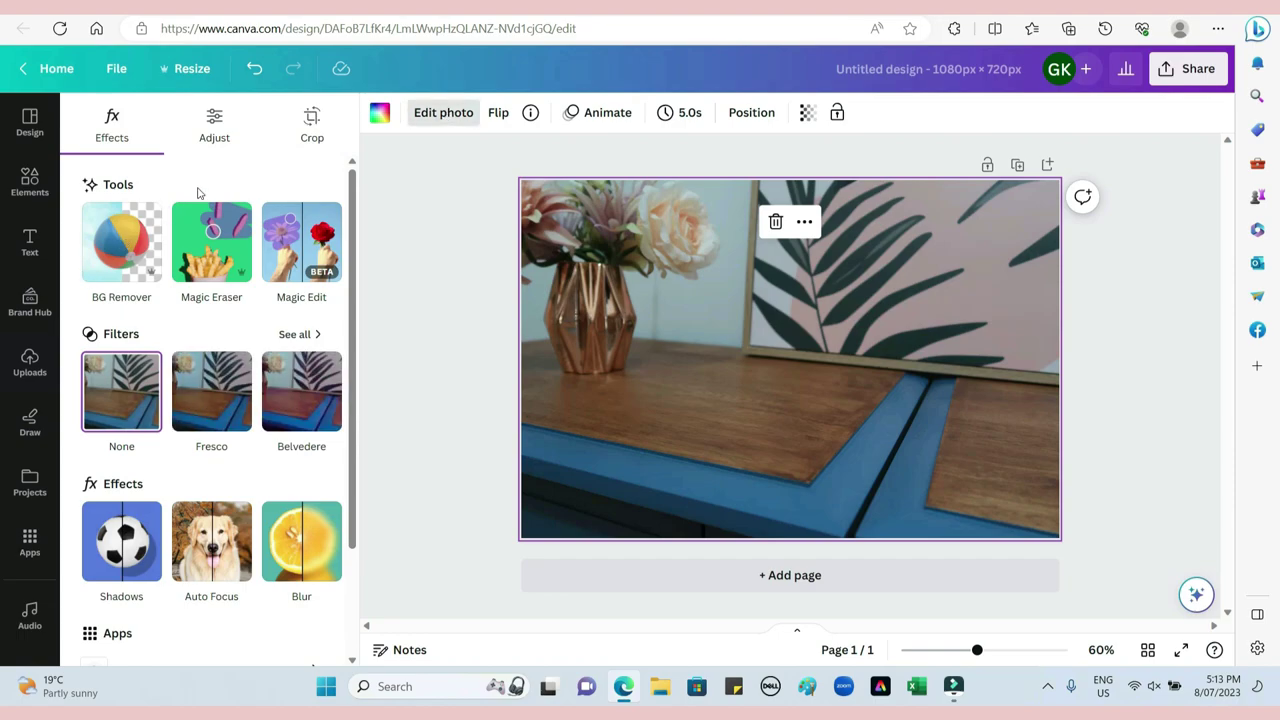
pyautogui.click(213, 124)
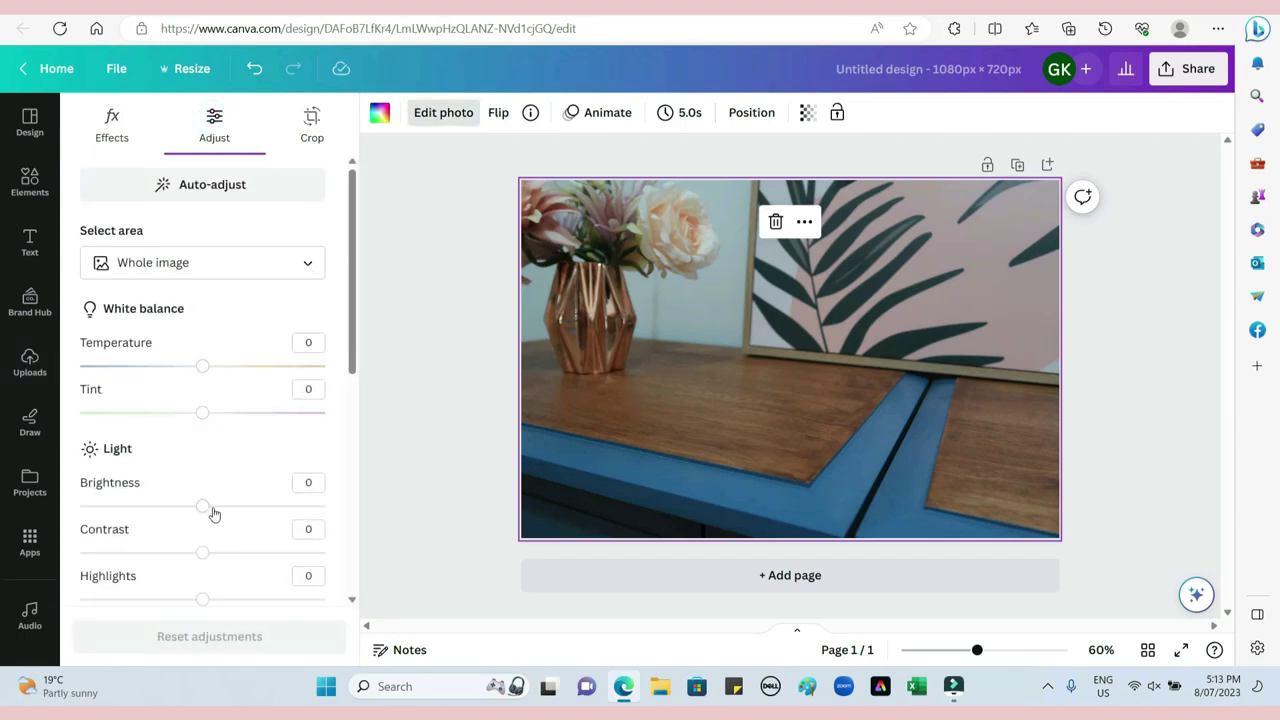
pyautogui.click(218, 507)
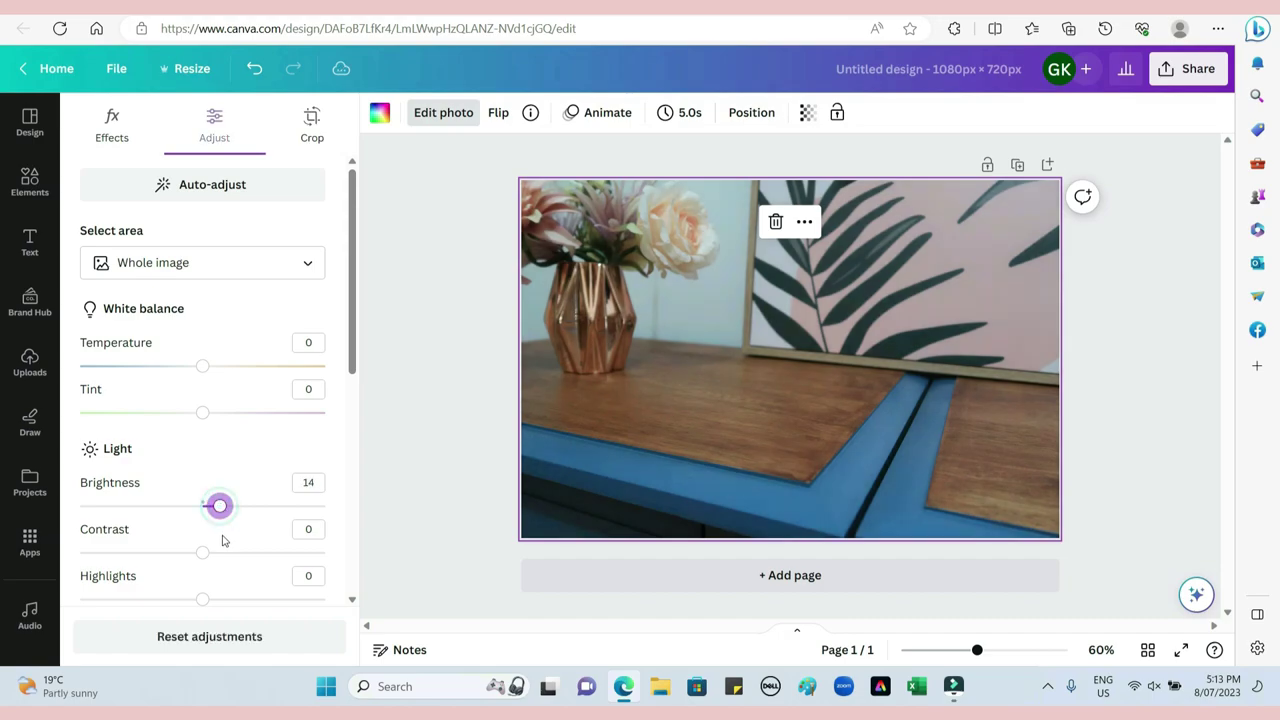
pyautogui.click(220, 553)
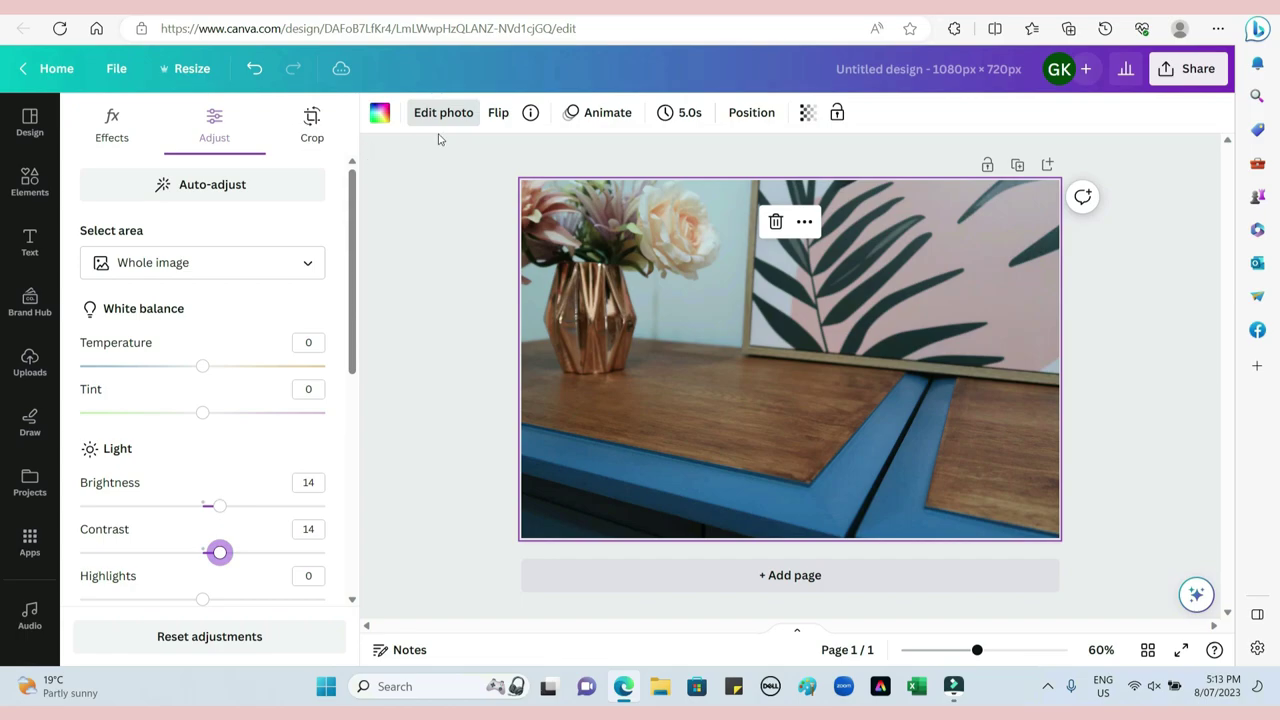
pyautogui.click(454, 240)
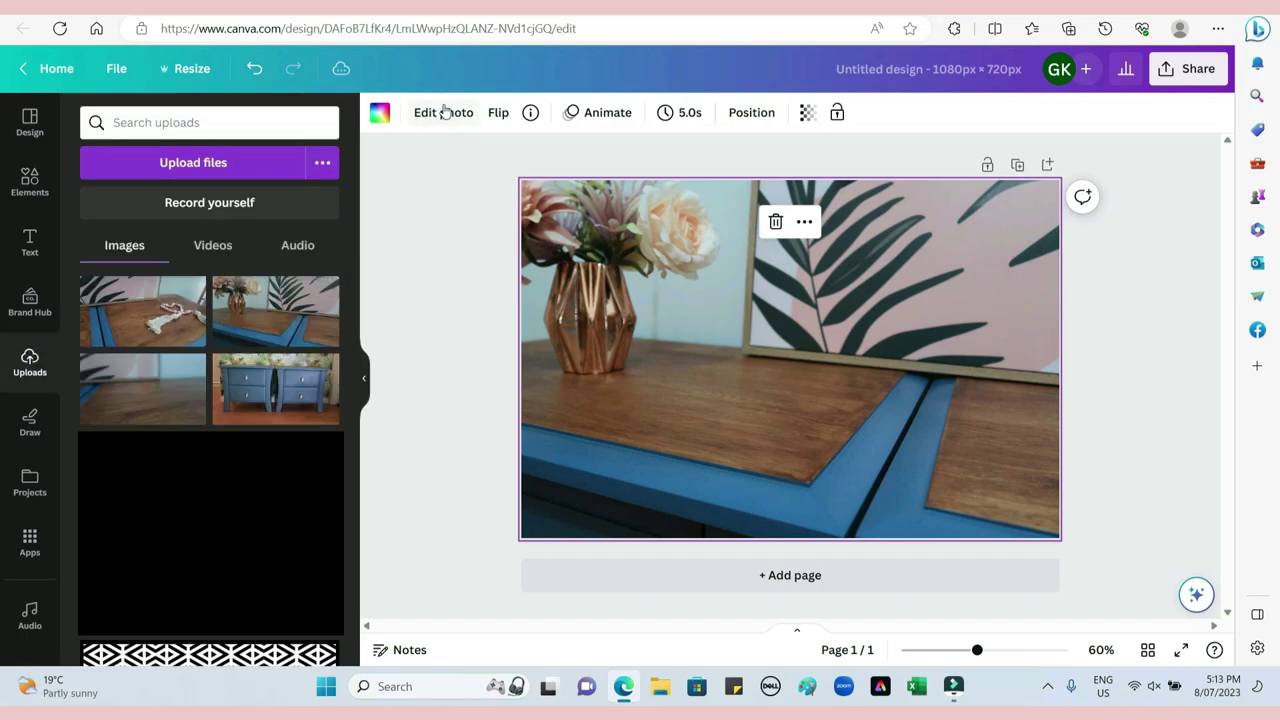
# Start Magic Edit on the photo and brush over the empty wooden tabletop in front of the picture frame
pyautogui.click(443, 113)
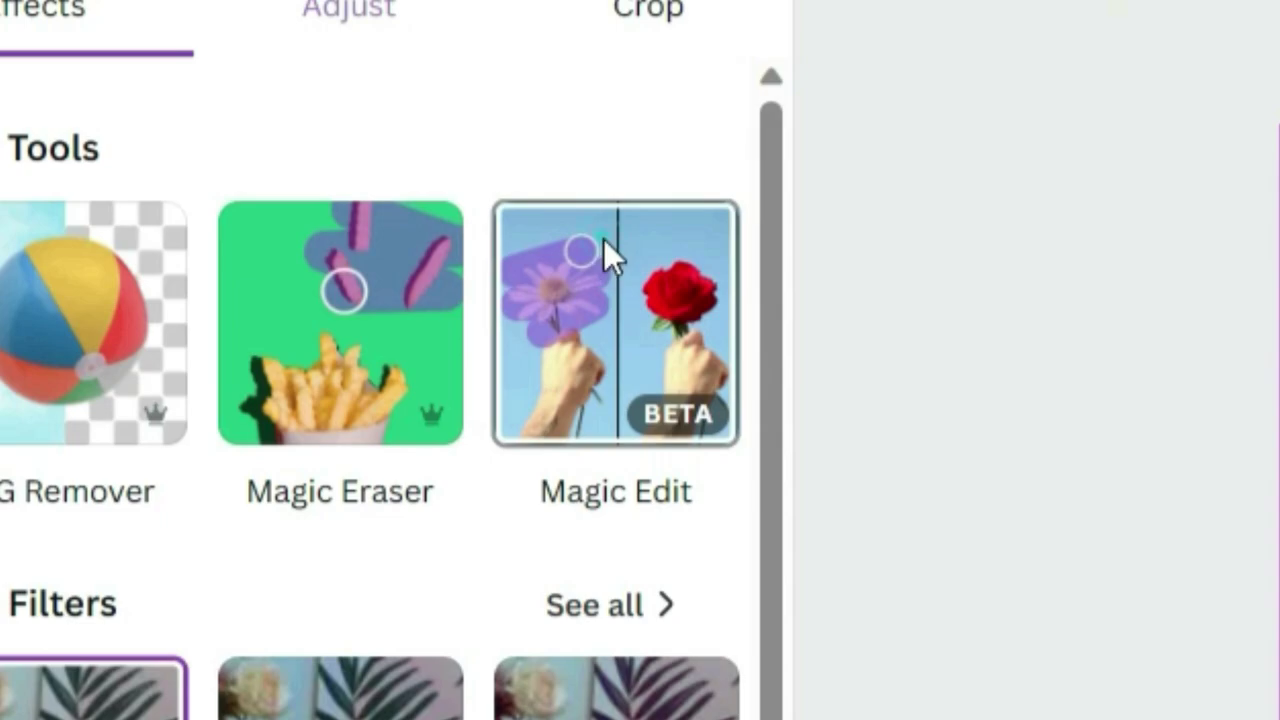
pyautogui.click(603, 238)
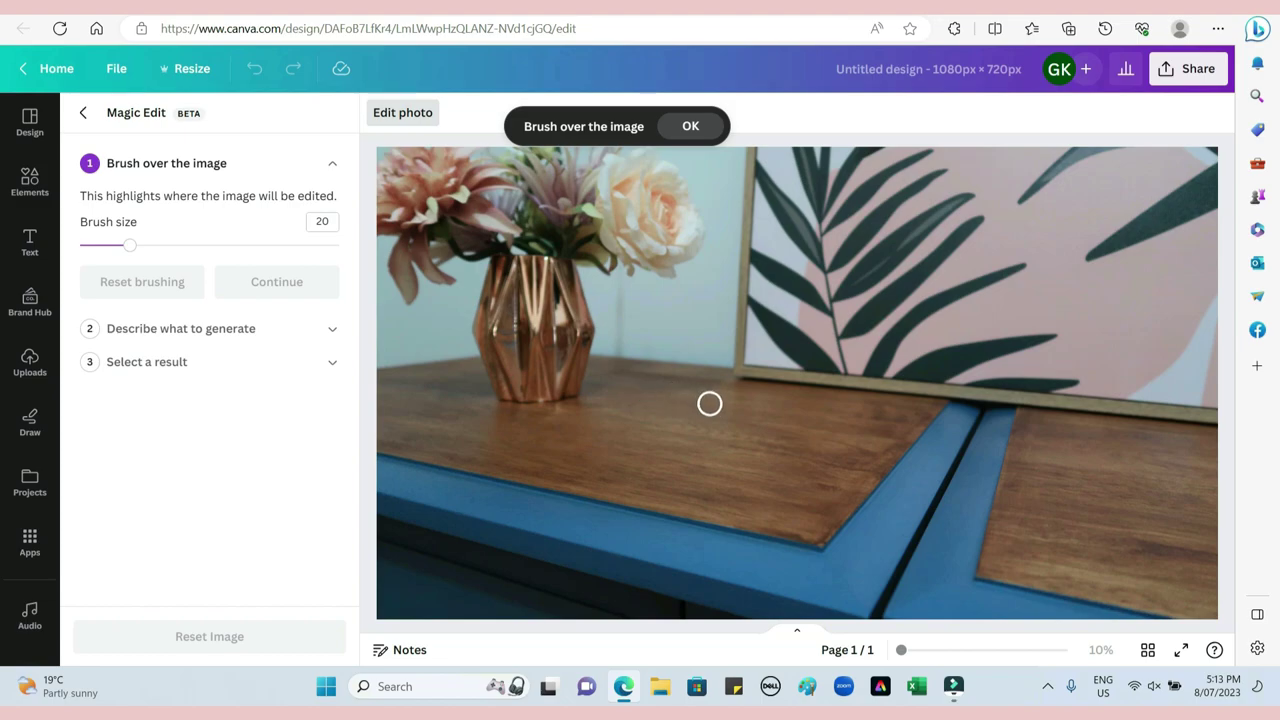
pyautogui.moveTo(818, 412)
pyautogui.mouseDown()
pyautogui.moveTo(672, 424)
pyautogui.moveTo(640, 437)
pyautogui.moveTo(623, 474)
pyautogui.moveTo(644, 496)
pyautogui.moveTo(763, 510)
pyautogui.moveTo(802, 494)
pyautogui.moveTo(819, 435)
pyautogui.moveTo(656, 449)
pyautogui.moveTo(714, 453)
pyautogui.moveTo(648, 473)
pyautogui.moveTo(743, 485)
pyautogui.moveTo(793, 472)
pyautogui.moveTo(806, 445)
pyautogui.moveTo(767, 455)
pyautogui.mouseUp()
pyautogui.moveTo(665, 483)
pyautogui.mouseDown()
pyautogui.moveTo(716, 502)
pyautogui.moveTo(793, 485)
pyautogui.moveTo(765, 419)
pyautogui.moveTo(689, 440)
pyautogui.mouseUp()
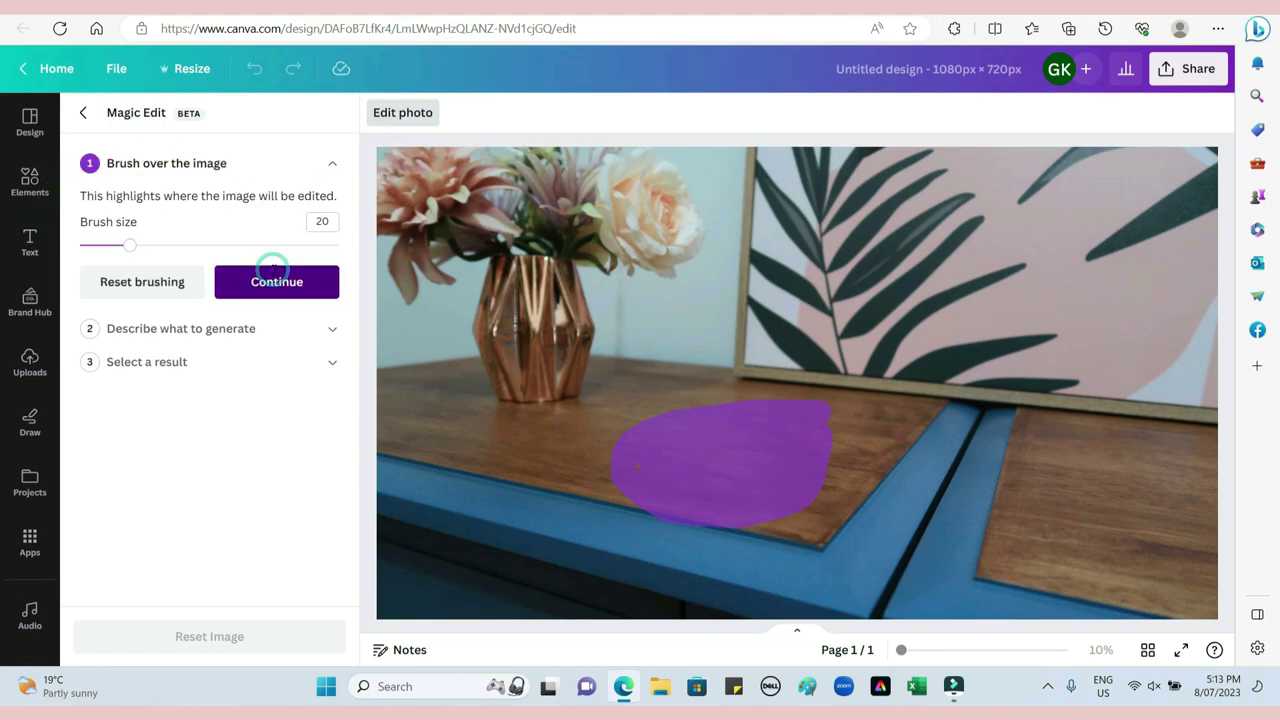
# Generate content in the brushed area from the description "elepahant figurine"
pyautogui.click(273, 268)
pyautogui.click(160, 263)
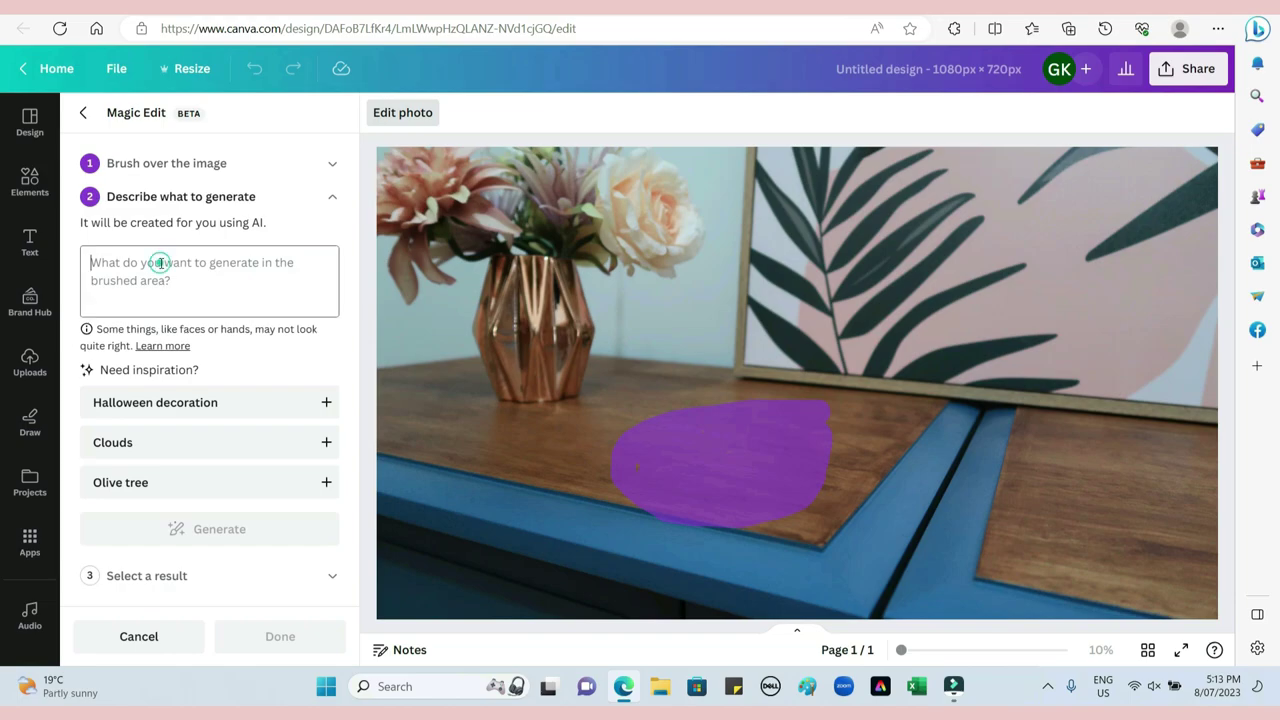
pyautogui.write('elepahant figurine')
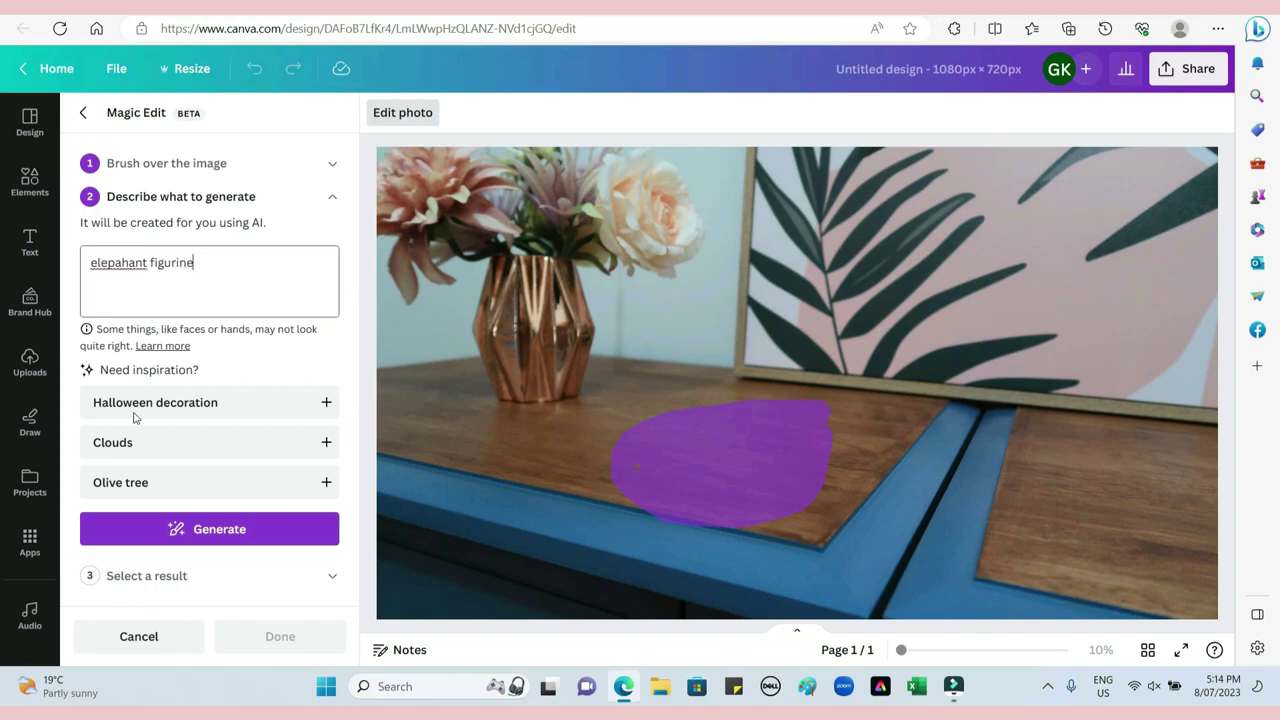
pyautogui.click(177, 525)
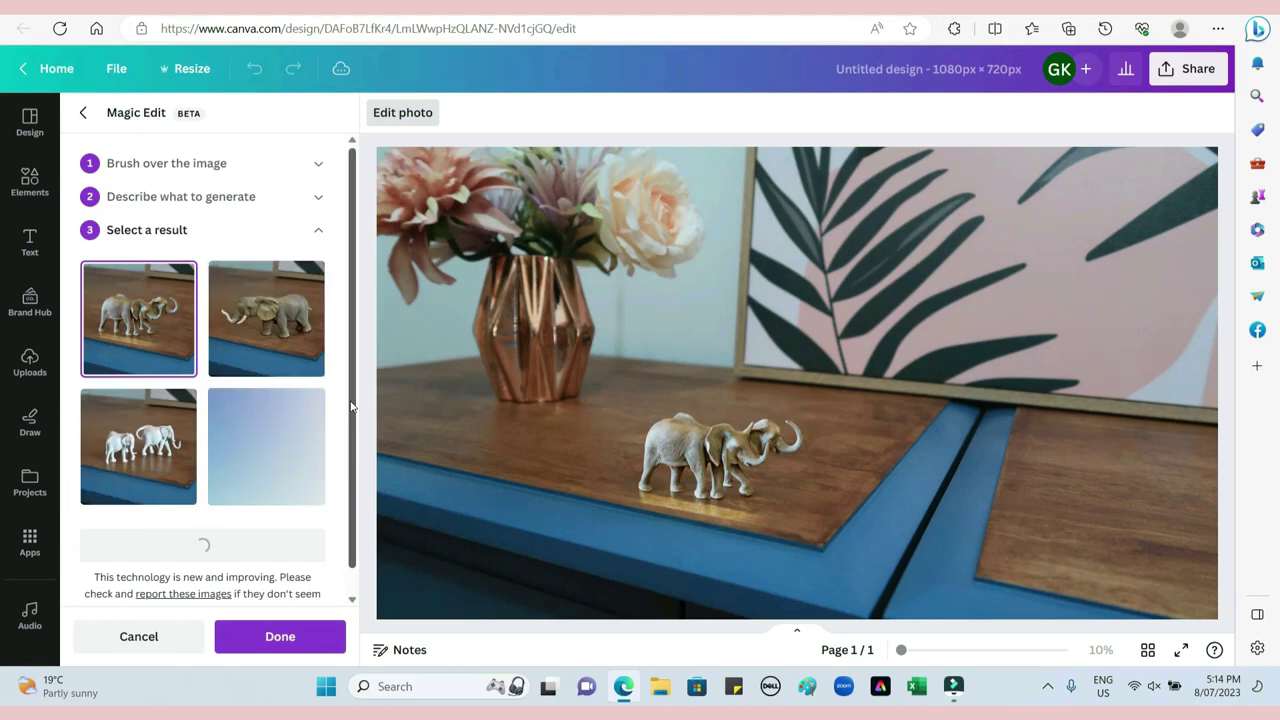
# Compare the four generated elephant figurine variants on the tabletop photo
pyautogui.click(290, 343)
pyautogui.click(170, 455)
pyautogui.click(285, 420)
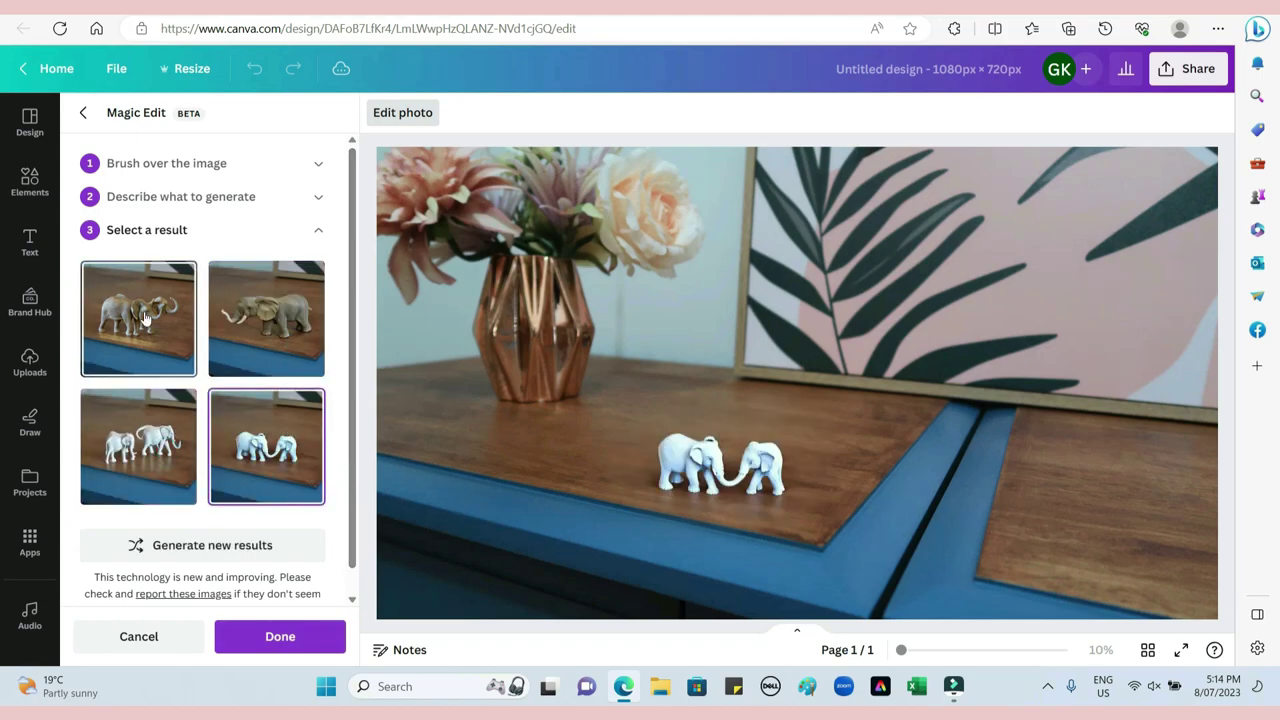
pyautogui.click(145, 318)
pyautogui.click(262, 312)
pyautogui.click(148, 302)
pyautogui.click(265, 315)
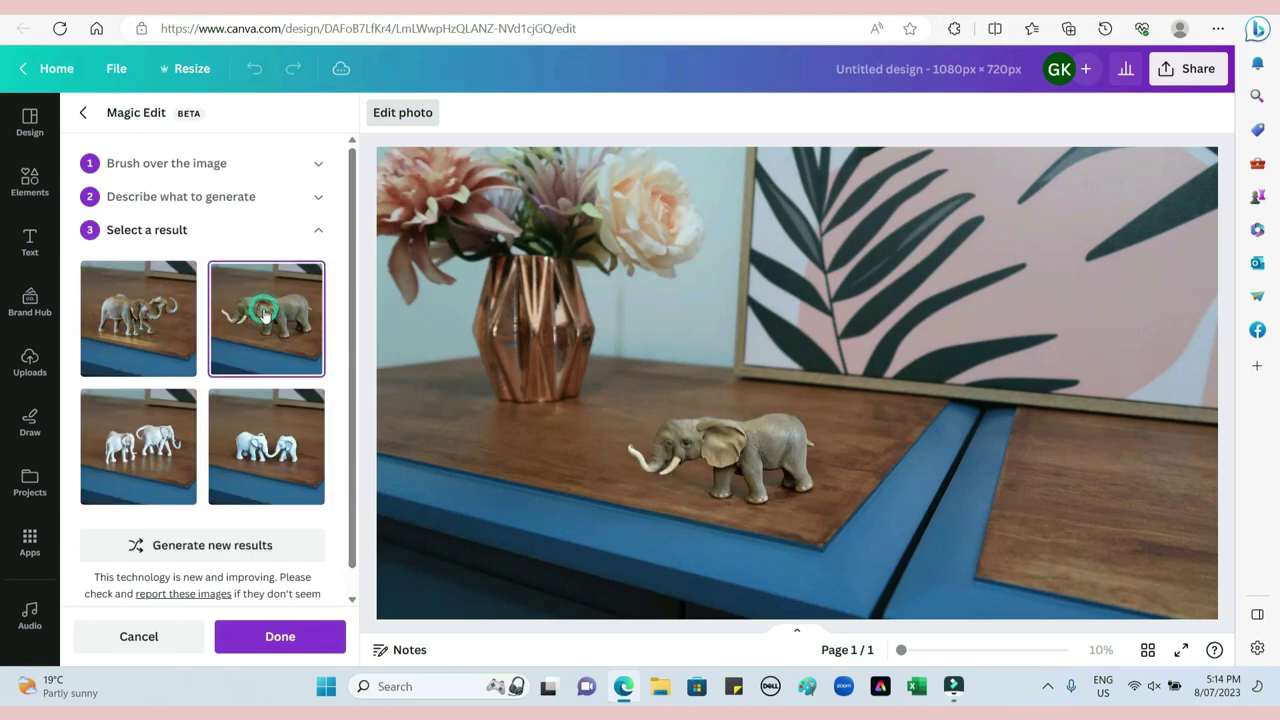
pyautogui.click(285, 460)
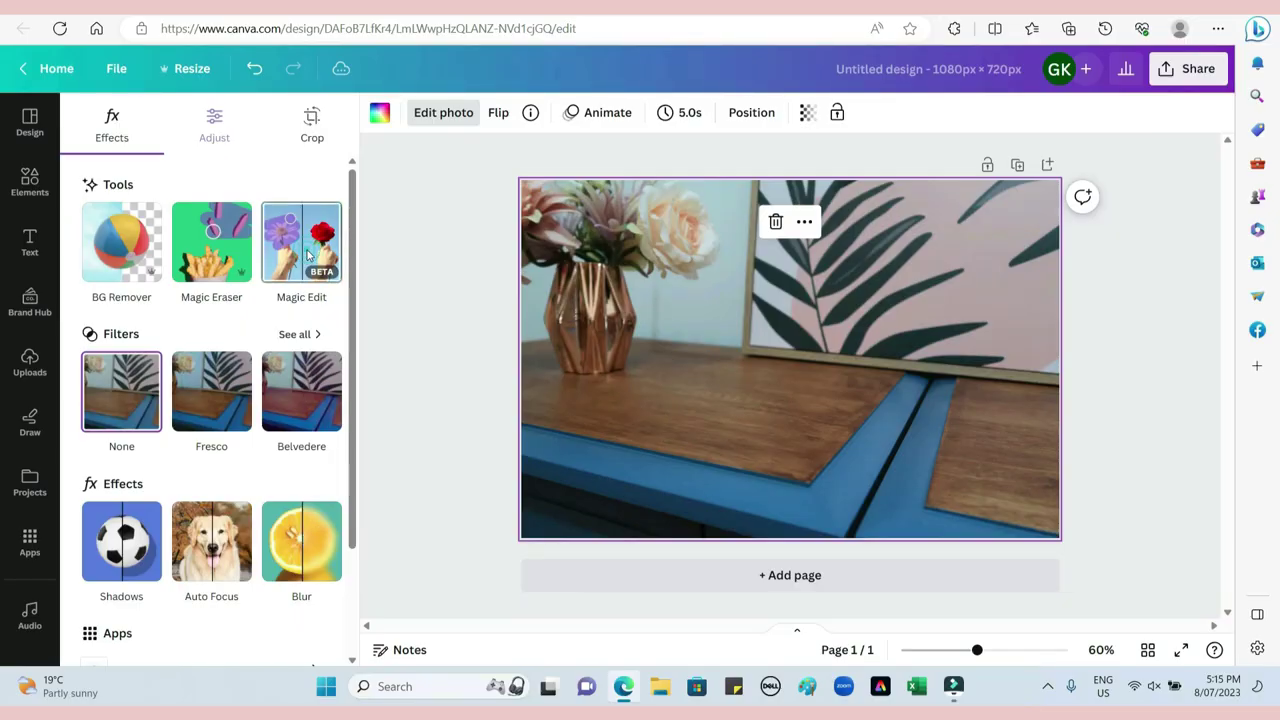
# Start Magic Edit again with brush size 38 and brush over a wide area of the wooden tabletop
pyautogui.click(302, 242)
pyautogui.click(178, 247)
pyautogui.moveTo(822, 432)
pyautogui.mouseDown()
pyautogui.moveTo(602, 434)
pyautogui.moveTo(588, 454)
pyautogui.moveTo(595, 493)
pyautogui.moveTo(727, 516)
pyautogui.moveTo(800, 509)
pyautogui.moveTo(823, 495)
pyautogui.moveTo(828, 463)
pyautogui.moveTo(817, 448)
pyautogui.moveTo(613, 456)
pyautogui.moveTo(795, 478)
pyautogui.mouseUp()
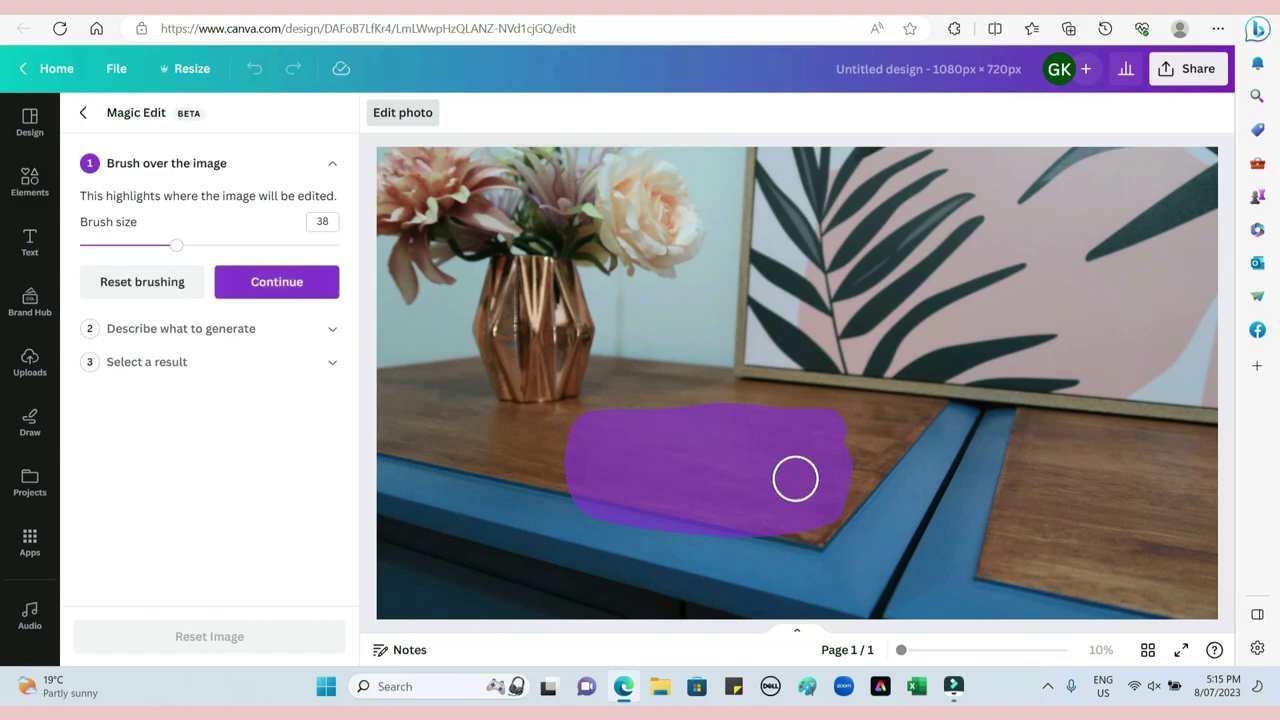
# Generate a "hard cover book" in the brushed tabletop area
pyautogui.click(250, 290)
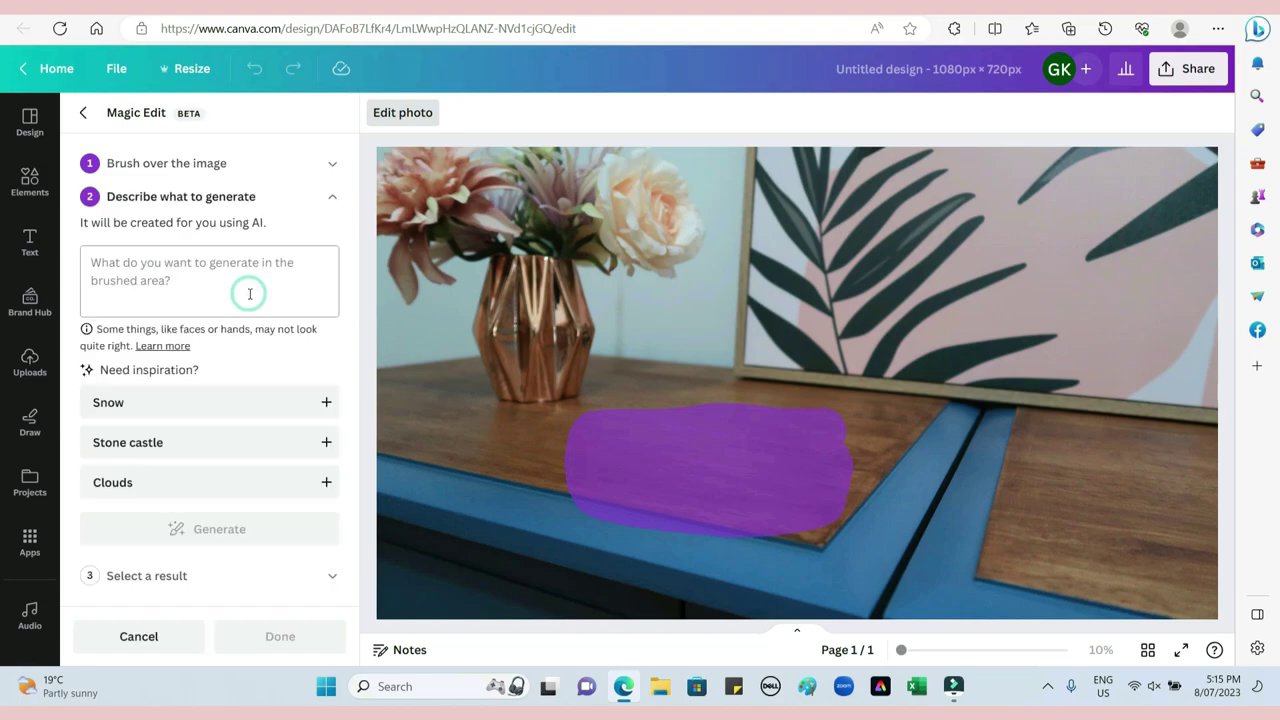
pyautogui.click(188, 266)
pyautogui.write('hard cover book')
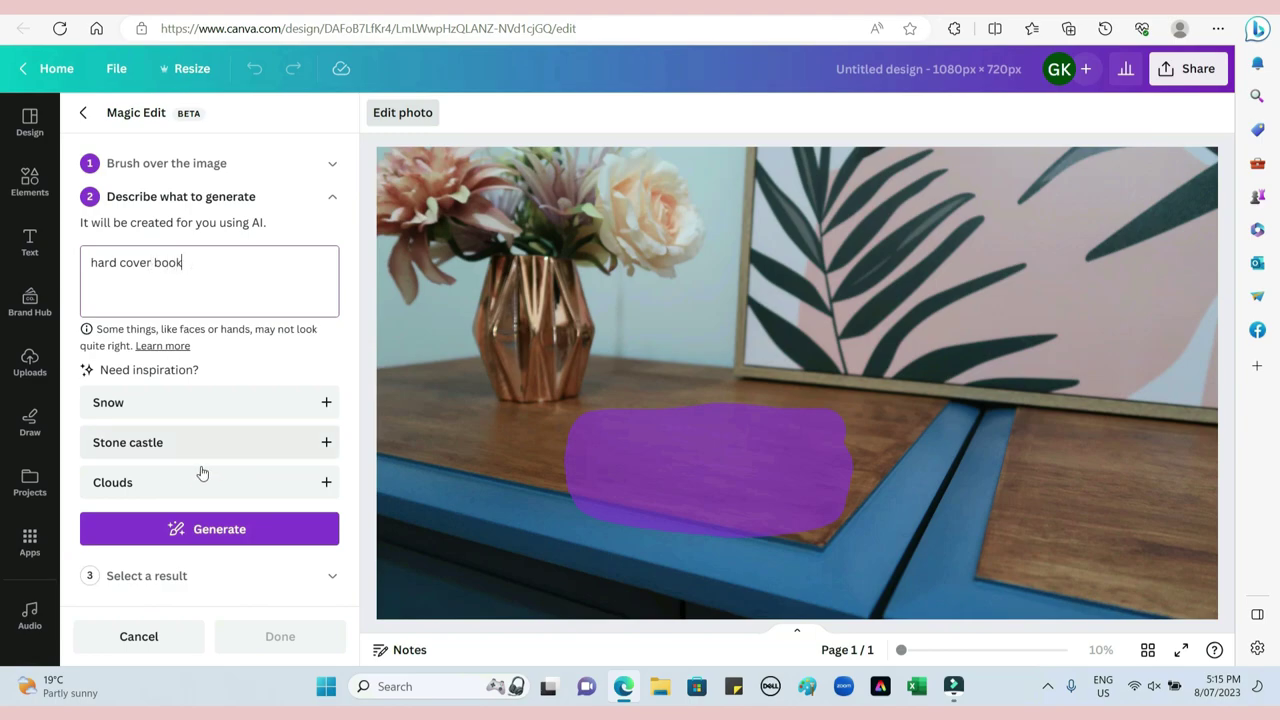
pyautogui.click(211, 531)
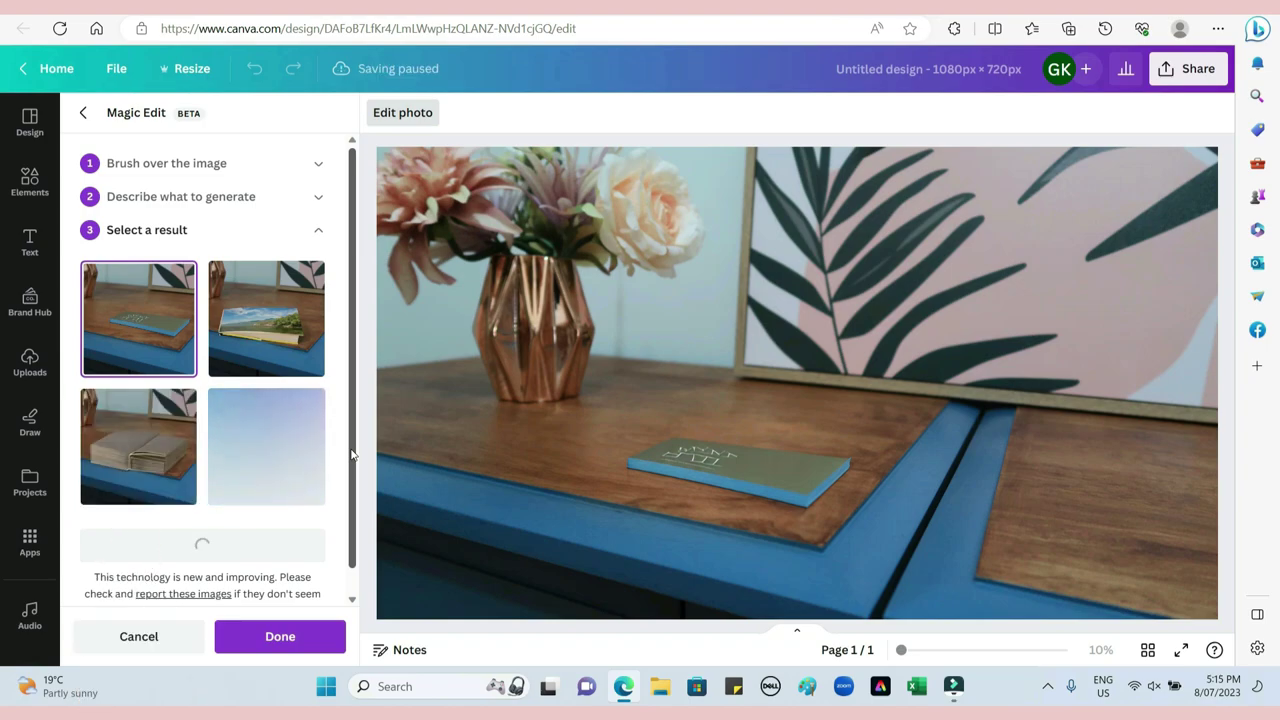
# Preview the generated book variants and select the one with stacked brown notebooks
pyautogui.click(270, 330)
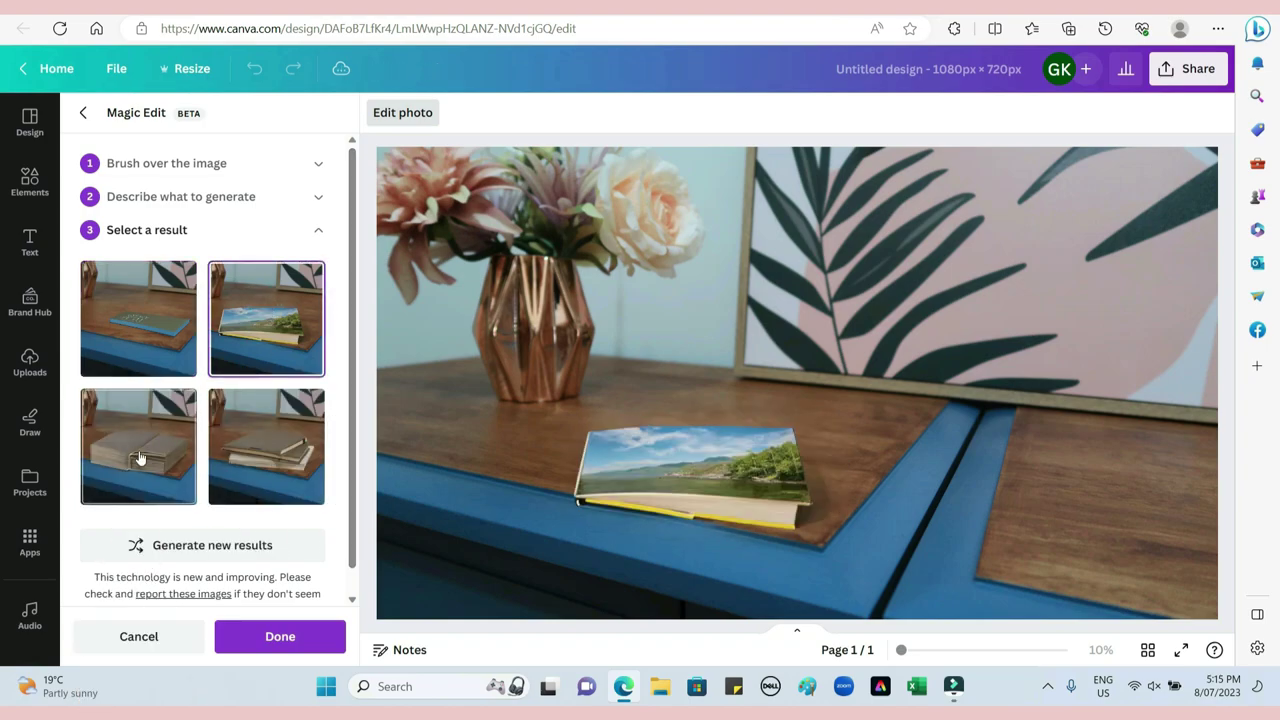
pyautogui.click(137, 463)
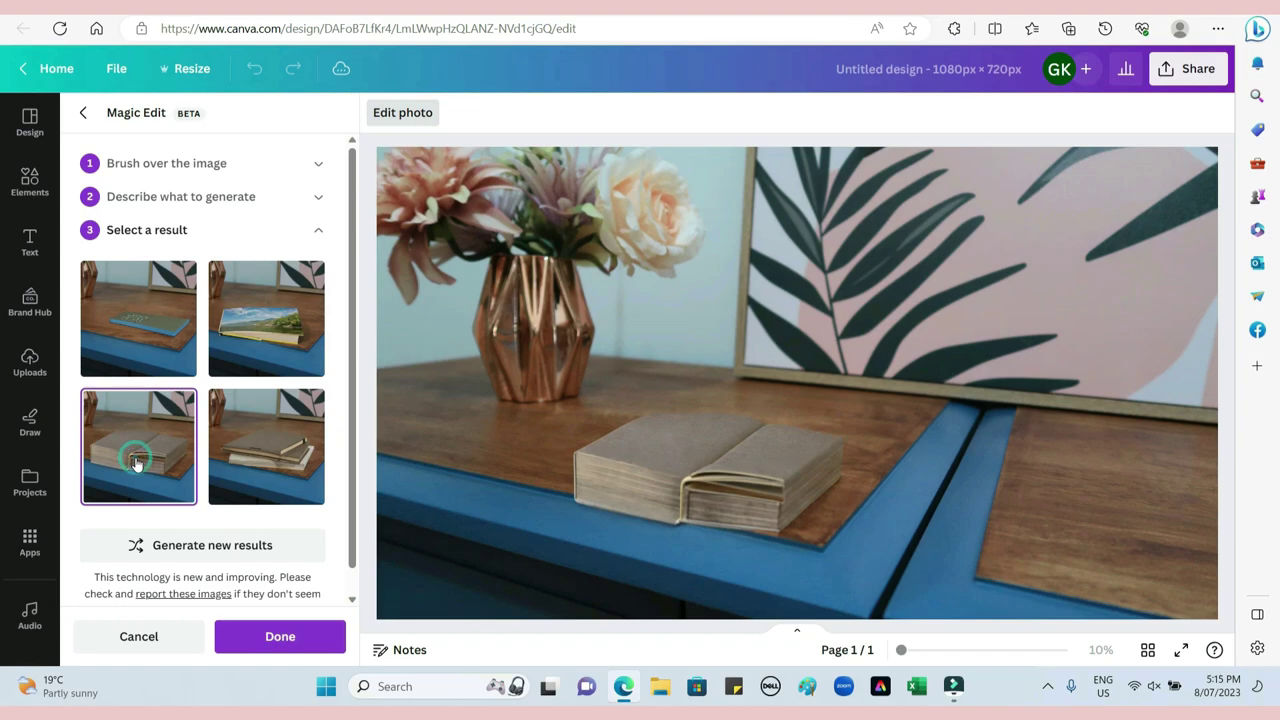
pyautogui.click(284, 433)
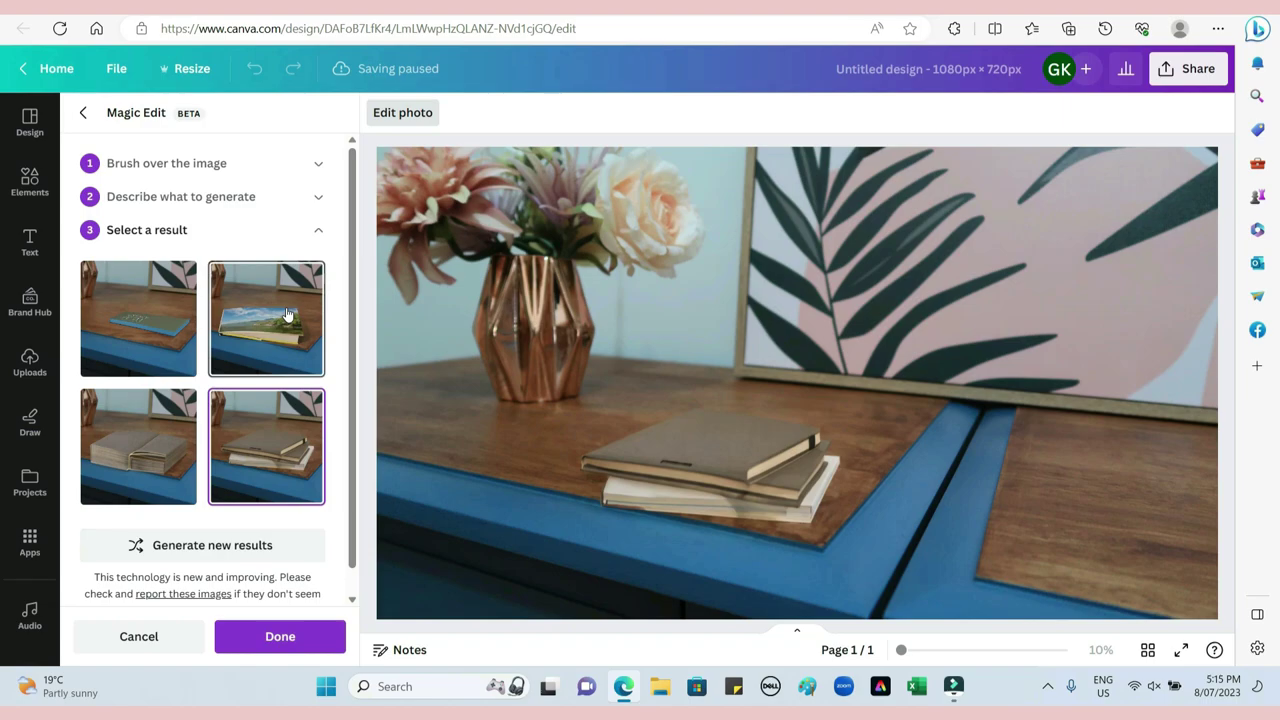
pyautogui.click(287, 314)
pyautogui.click(280, 458)
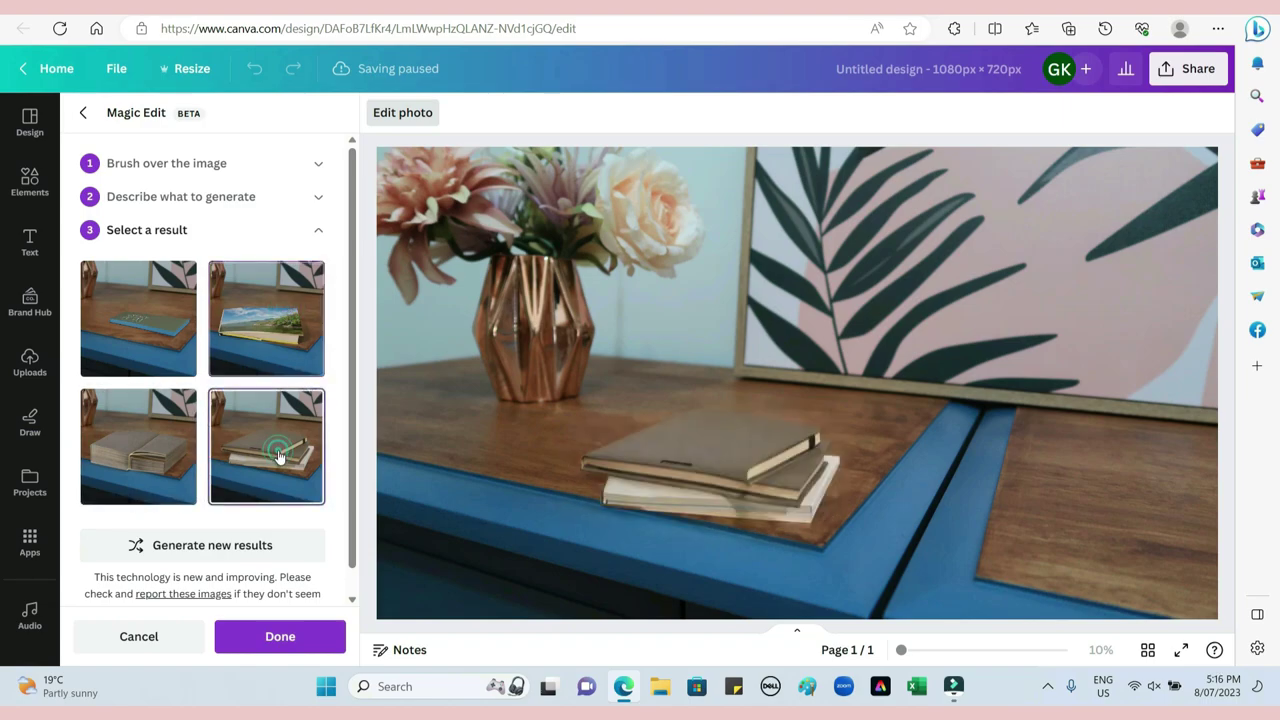
# Brush the wall above the two white bedside tables and generate artwork from a prompt beginning "framed picture of pale pin"
pyautogui.moveTo(612, 150)
pyautogui.mouseDown()
pyautogui.moveTo(618, 201)
pyautogui.moveTo(659, 222)
pyautogui.moveTo(956, 225)
pyautogui.moveTo(1003, 205)
pyautogui.moveTo(890, 177)
pyautogui.moveTo(630, 170)
pyautogui.mouseUp()
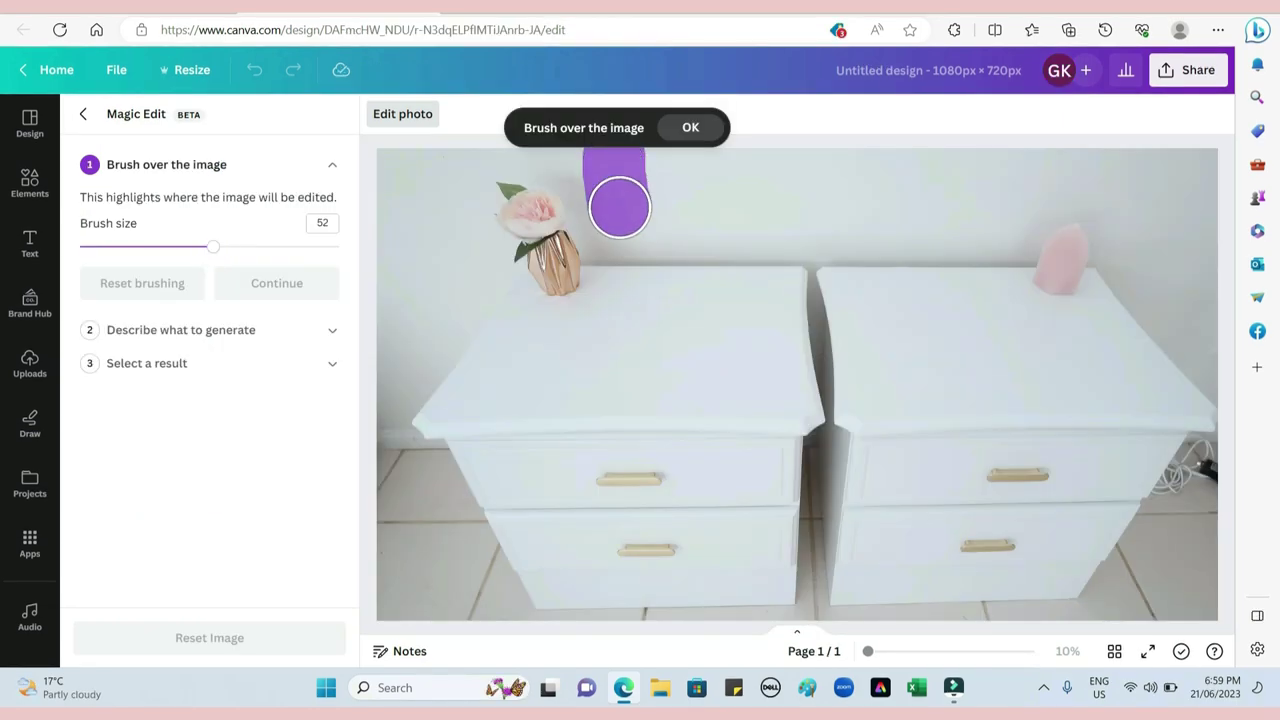
pyautogui.click(264, 283)
pyautogui.click(155, 276)
pyautogui.write('framed picture of pale pin')
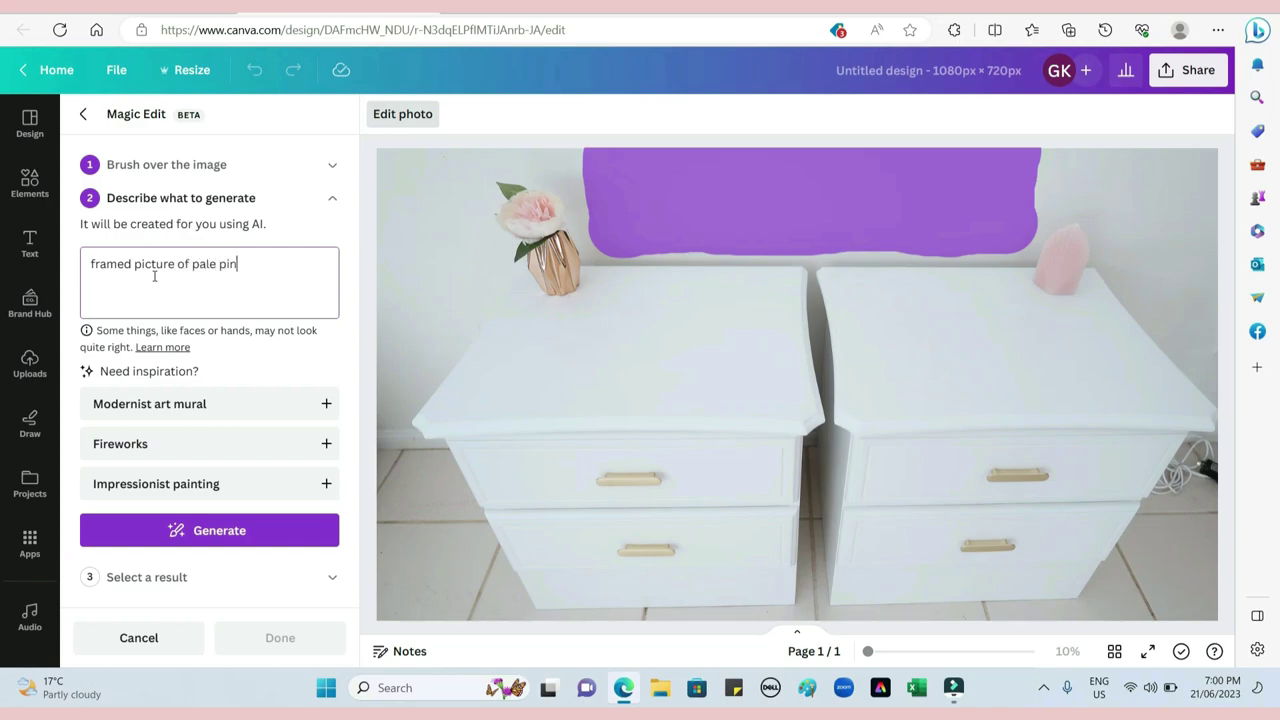
pyautogui.click(186, 529)
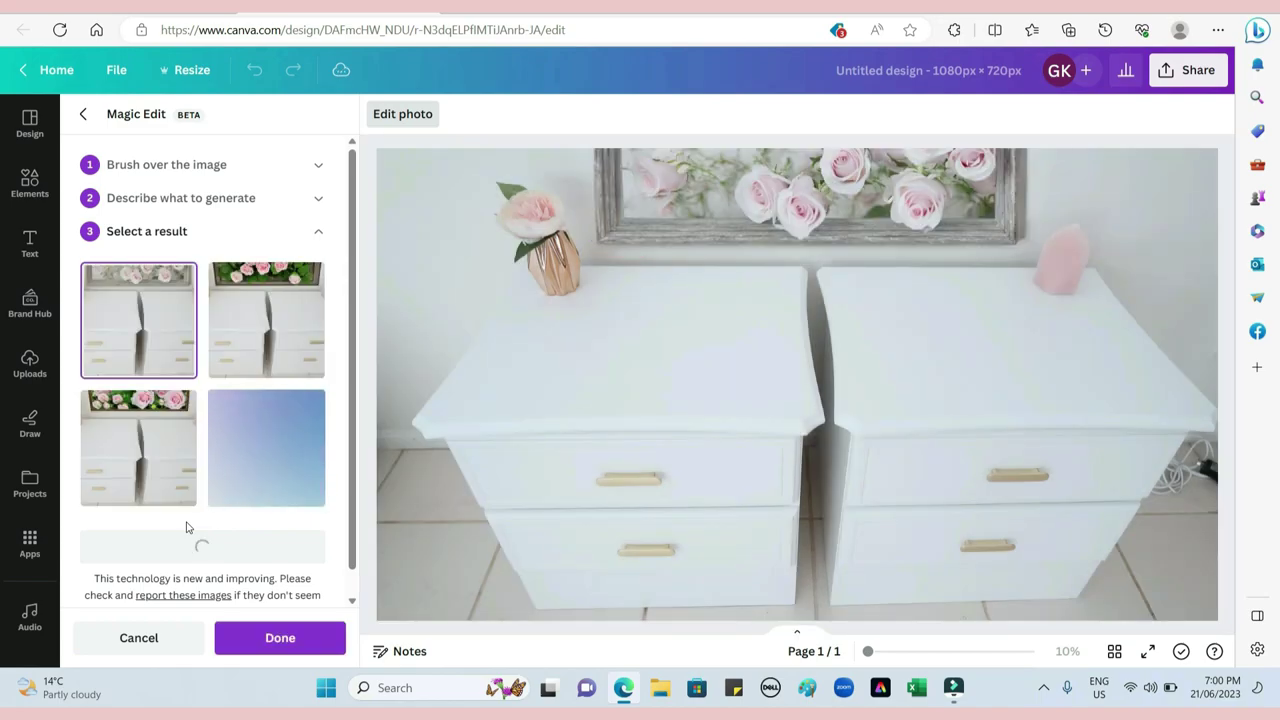
# Compare the four generated wall pictures and select the grey-framed one with pale pink roses
pyautogui.click(266, 320)
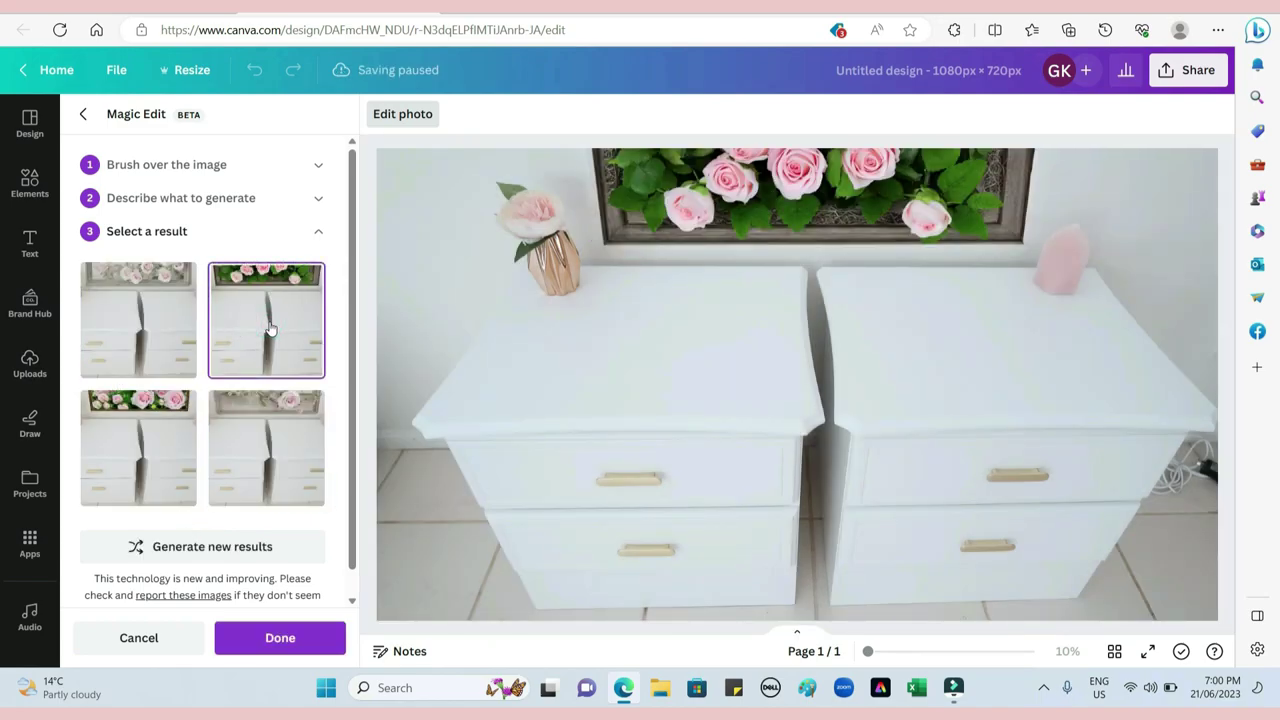
pyautogui.click(144, 453)
pyautogui.click(272, 428)
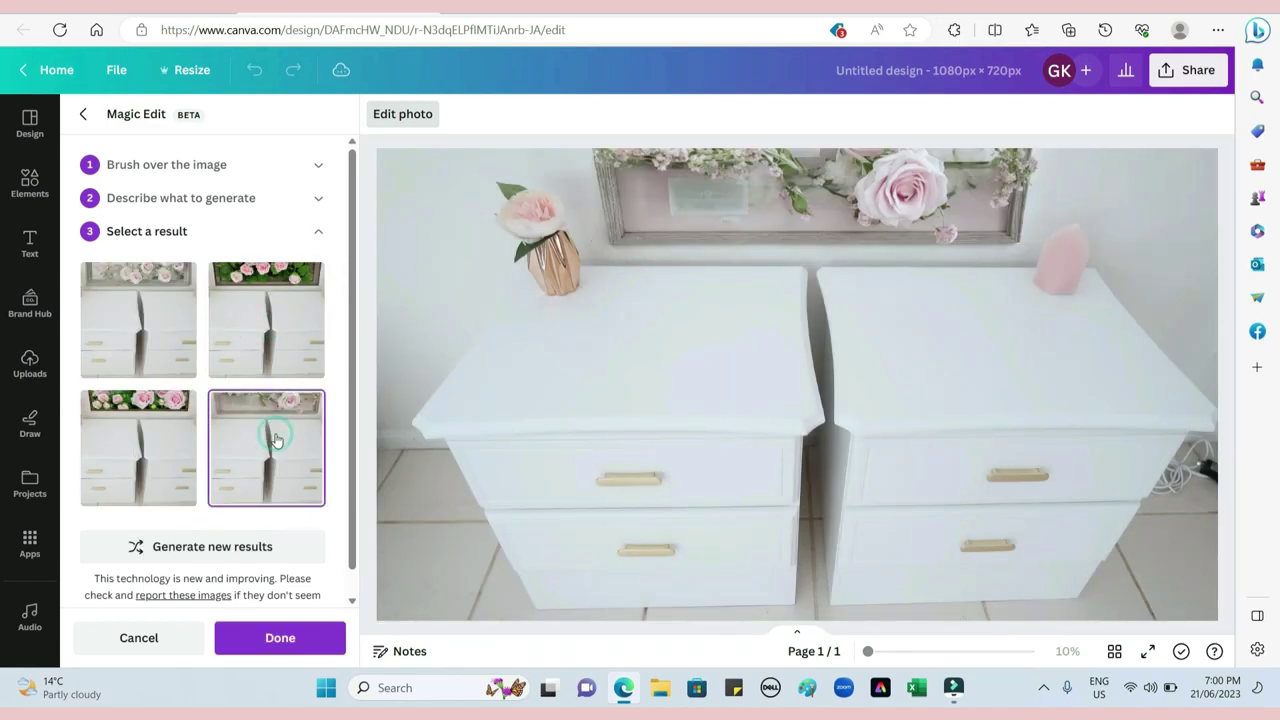
pyautogui.click(141, 320)
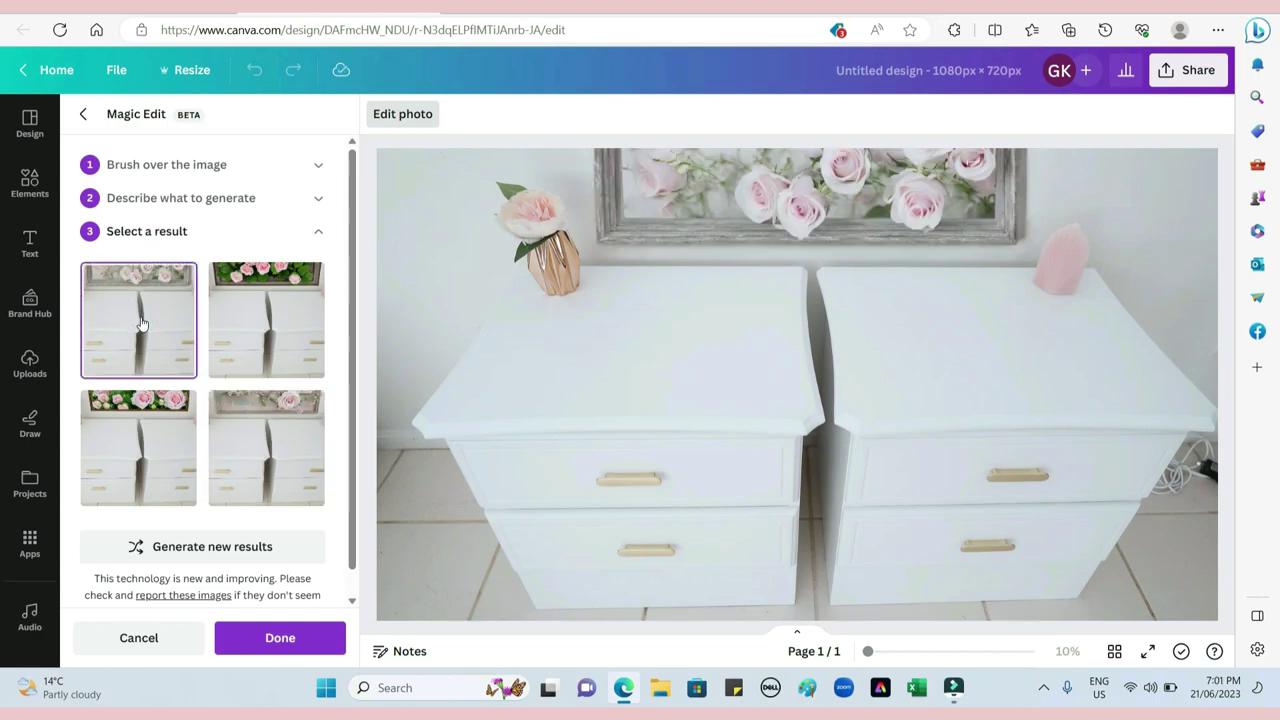
pyautogui.click(246, 332)
pyautogui.click(120, 450)
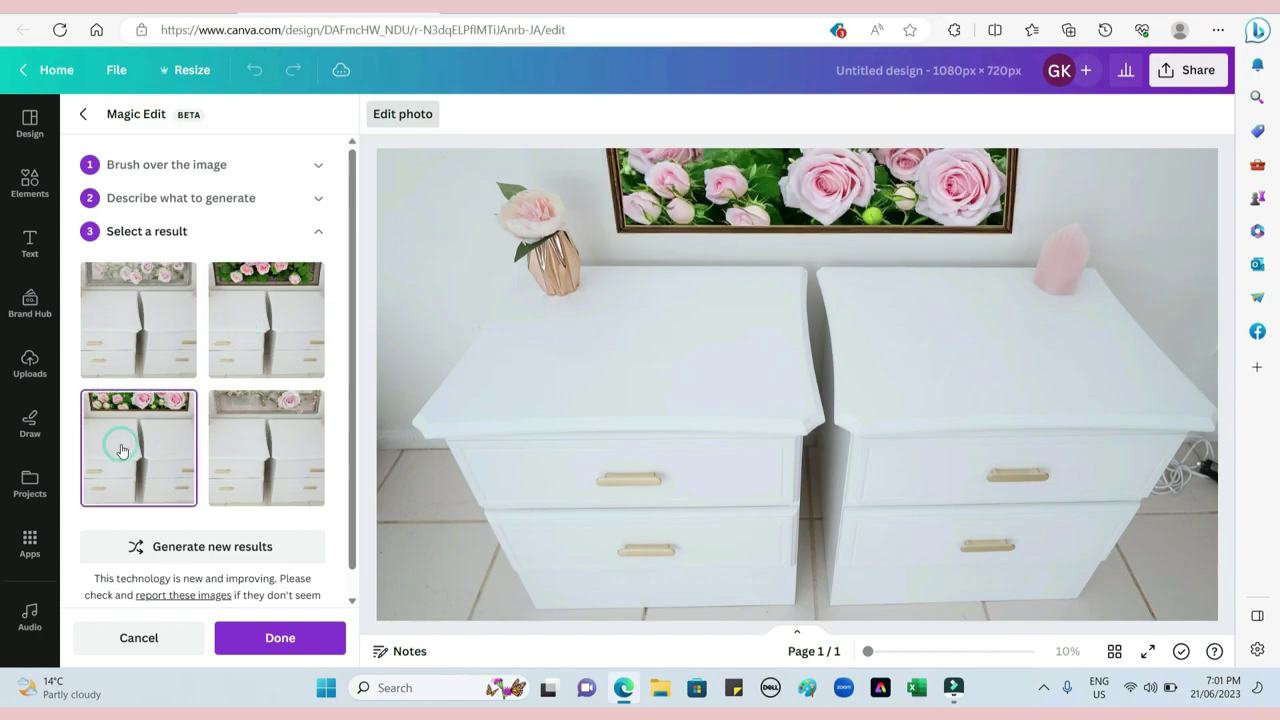
pyautogui.click(285, 457)
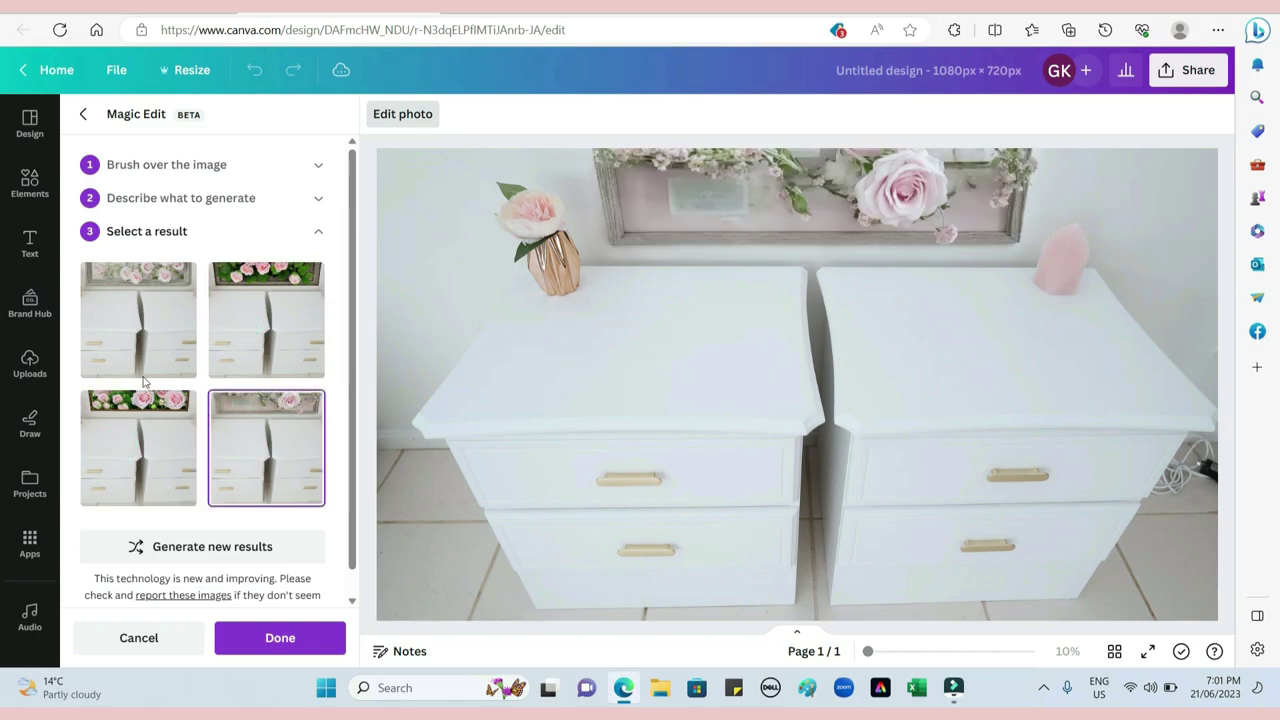
pyautogui.click(122, 326)
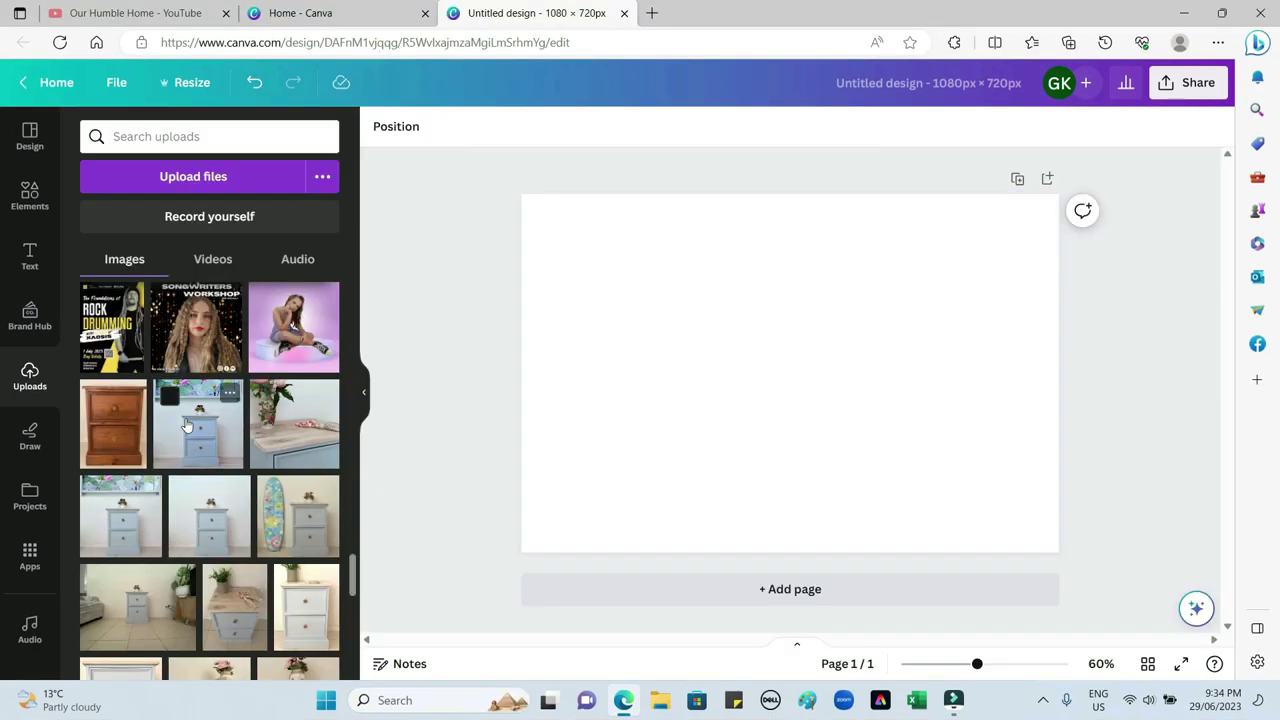
# Add the blue two-drawer cabinet photo to the blank page, try it as the background, and undo that background change
pyautogui.click(185, 426)
pyautogui.rightClick(743, 377)
pyautogui.click(829, 617)
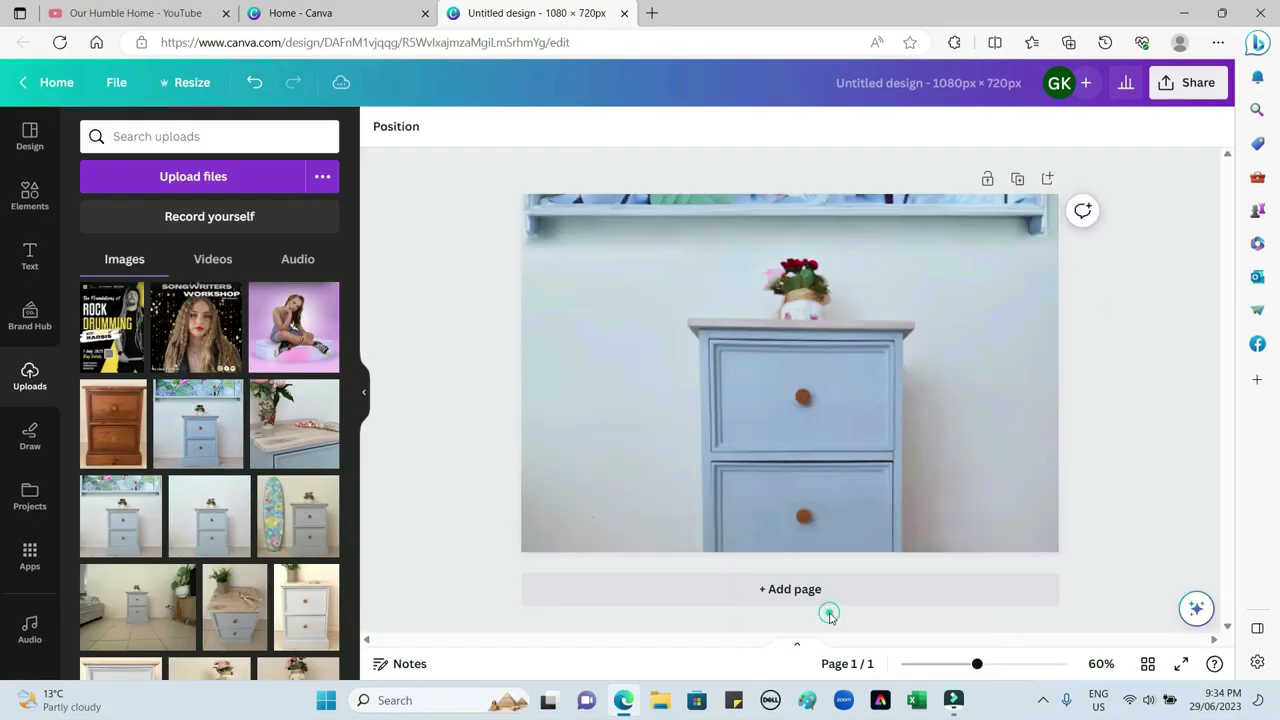
pyautogui.click(254, 82)
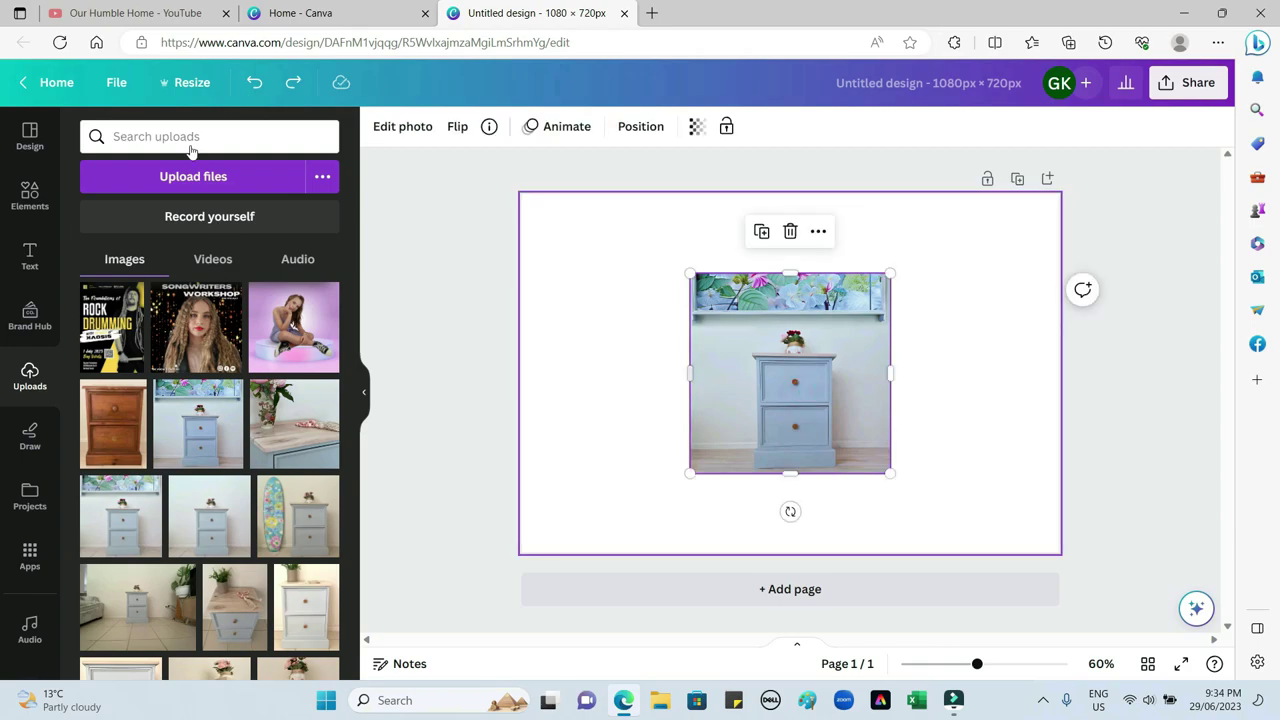
# Resize the design to 500 × 500 px and set the blue two-drawer cabinet photo as its background
pyautogui.click(185, 82)
pyautogui.click(237, 225)
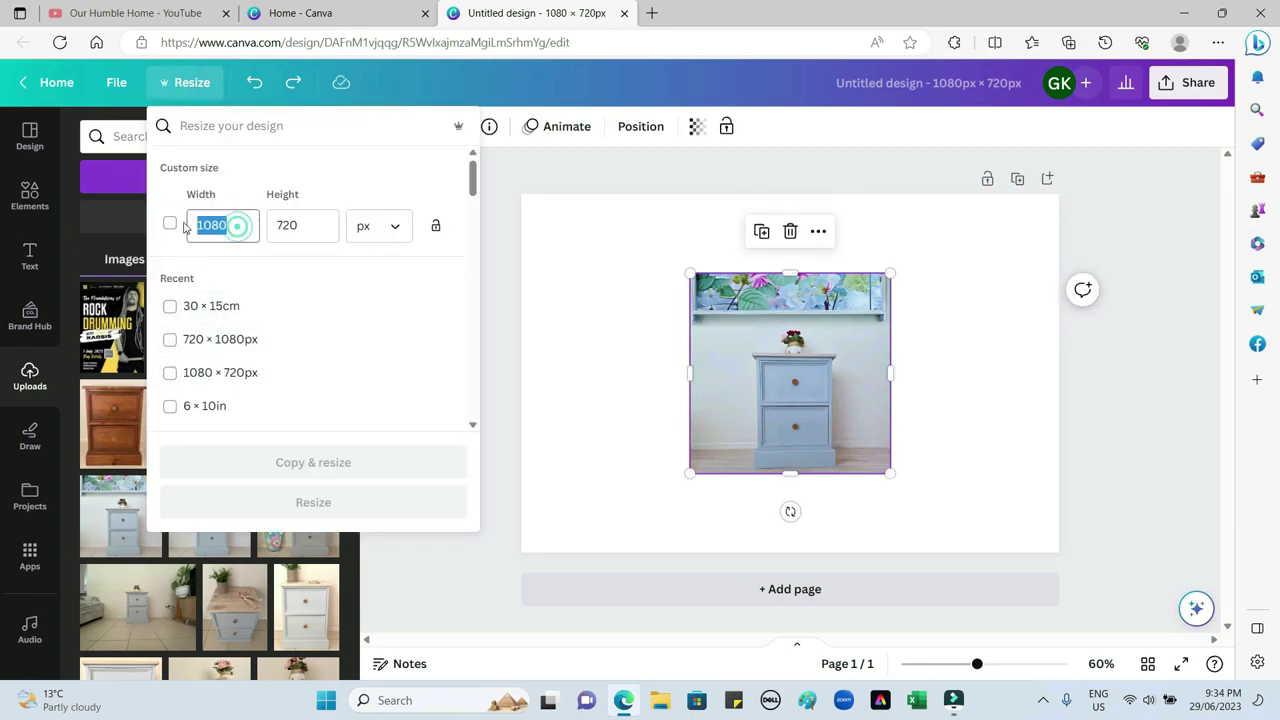
pyautogui.write('500')
pyautogui.click(309, 226)
pyautogui.write('500')
pyautogui.click(329, 505)
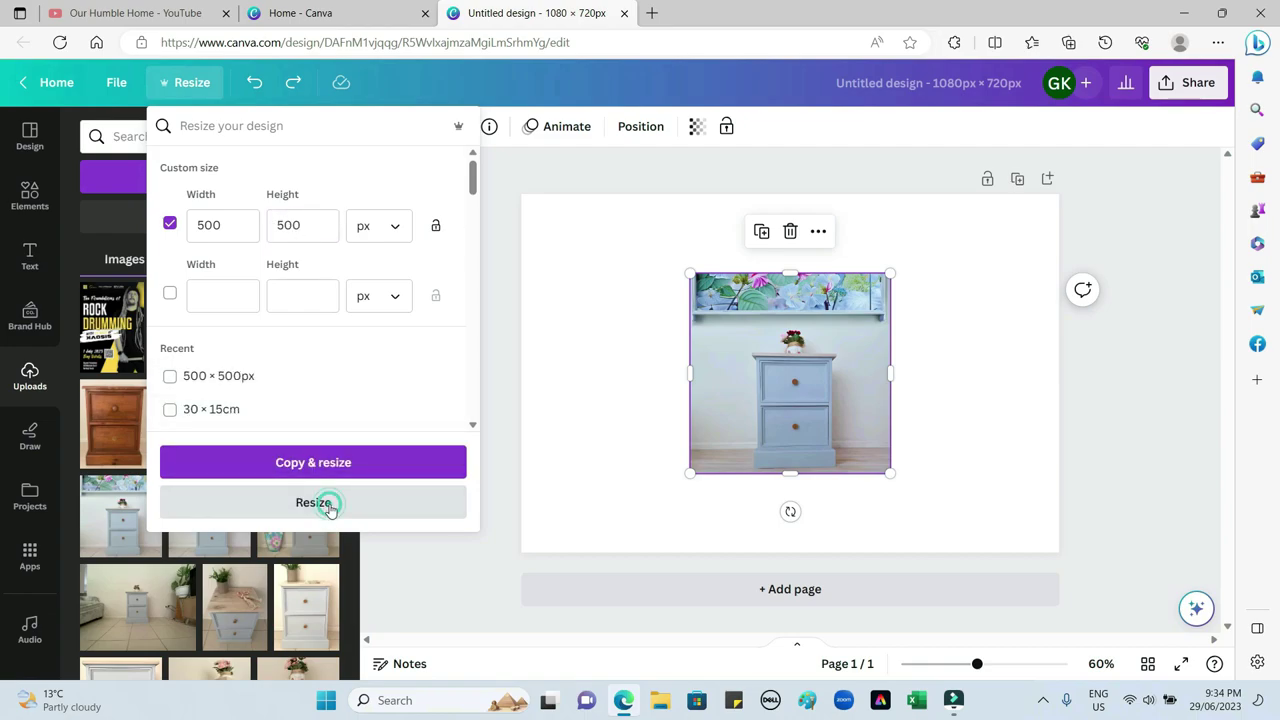
pyautogui.rightClick(815, 388)
pyautogui.click(850, 618)
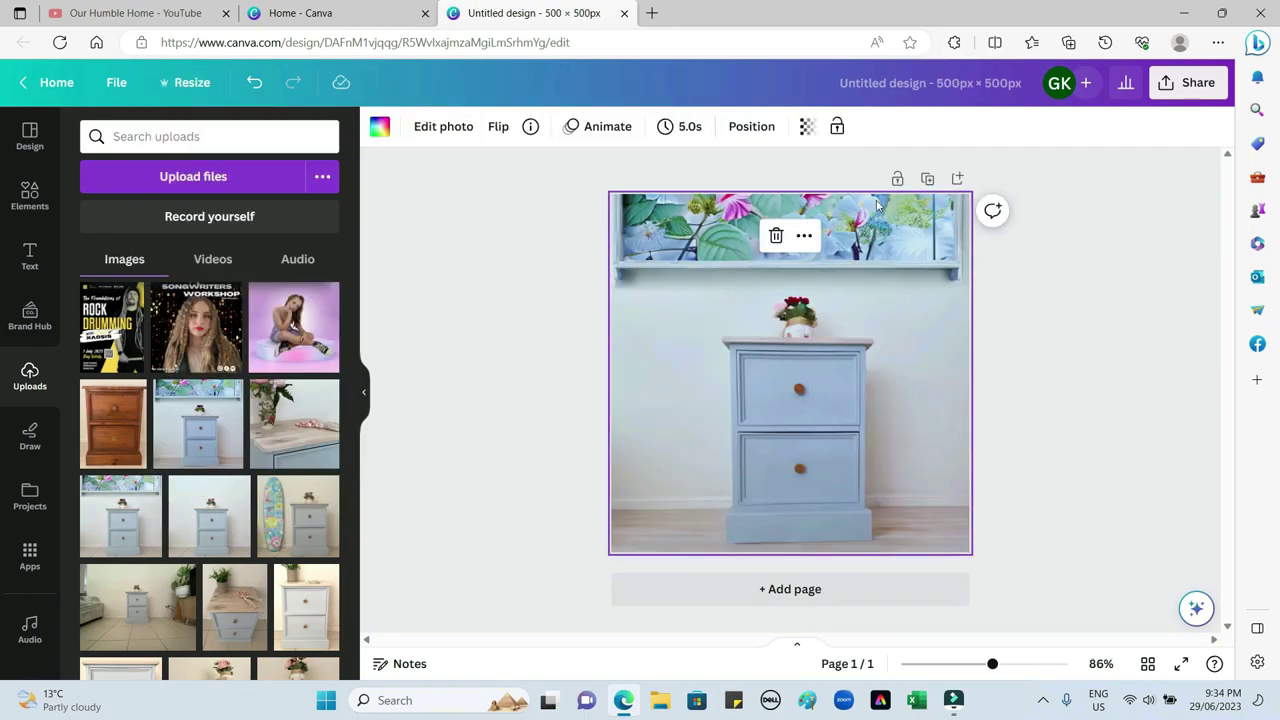
# Replace the background with the uploaded photo of the blue cabinet against a plain wall on a tiled floor
pyautogui.click(230, 486)
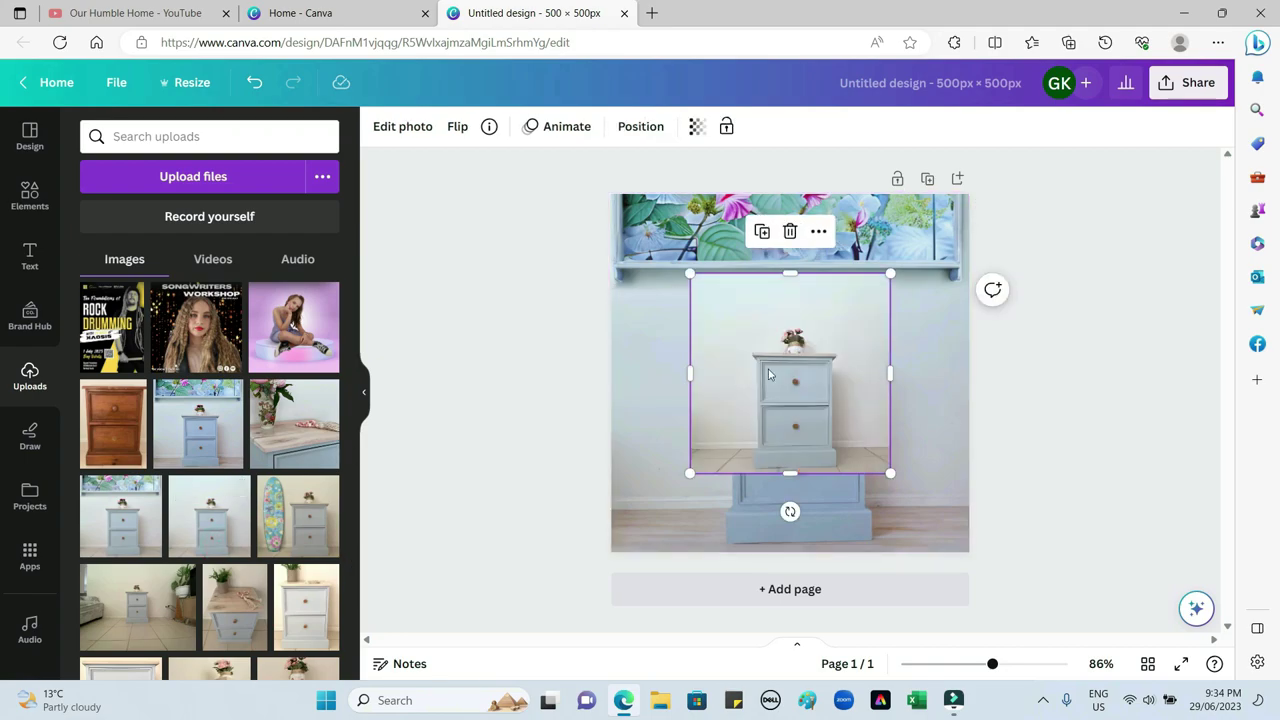
pyautogui.click(671, 346)
pyautogui.press('Delete')
pyautogui.click(792, 262)
pyautogui.rightClick(792, 260)
pyautogui.click(868, 621)
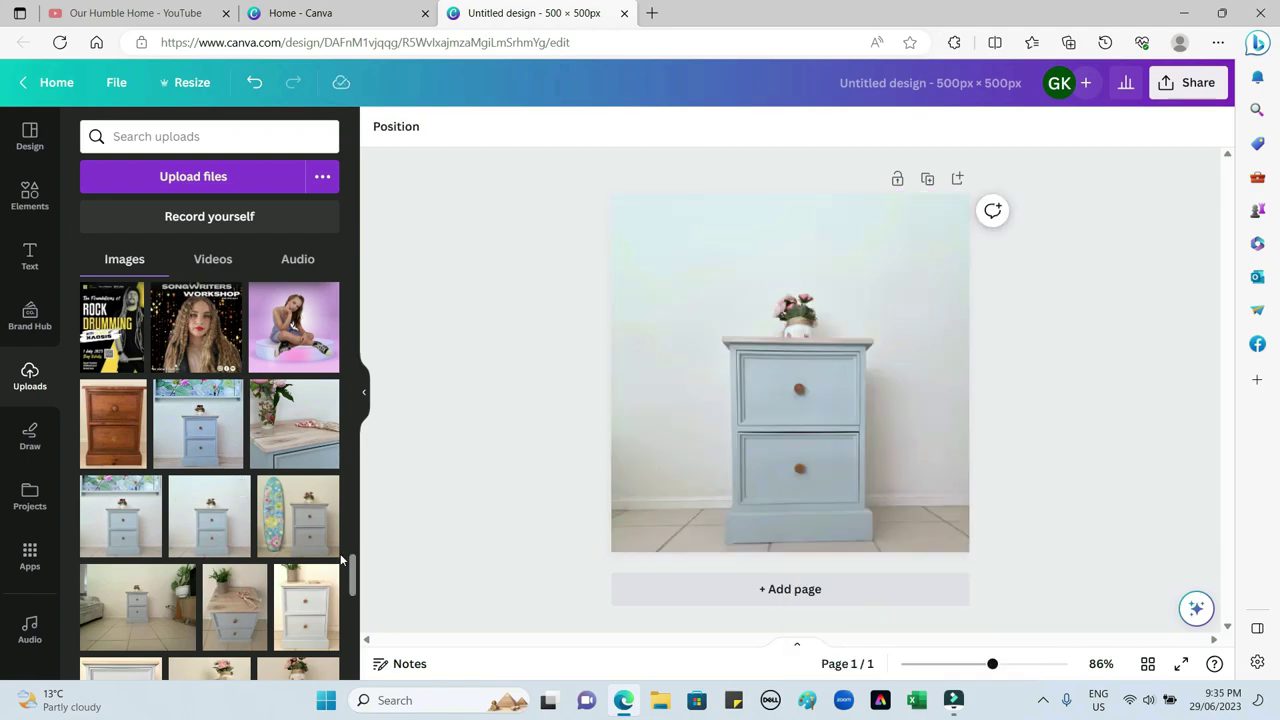
# Start Magic Edit on the background photo and brush the full-height wall area left of the cabinet with an enlarged brush
pyautogui.moveTo(353, 567)
pyautogui.mouseDown()
pyautogui.moveTo(353, 613)
pyautogui.moveTo(353, 577)
pyautogui.mouseUp()
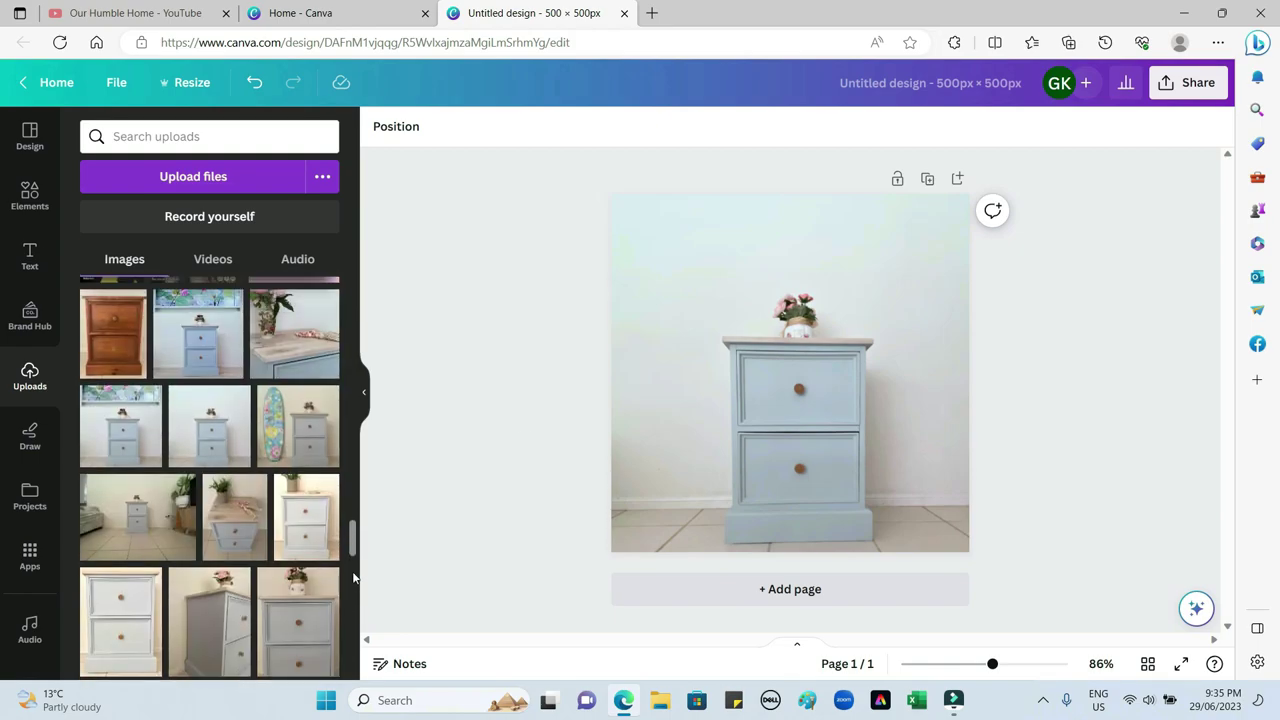
pyautogui.rightClick(779, 374)
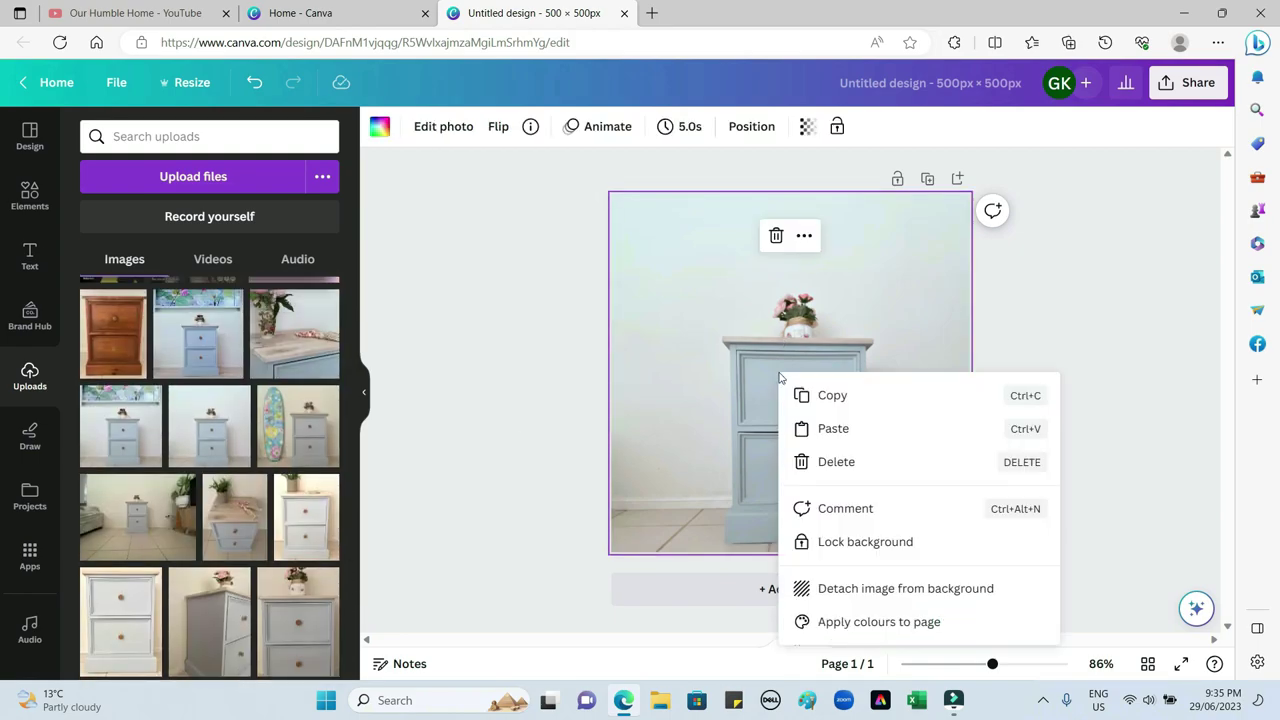
pyautogui.click(458, 136)
pyautogui.click(457, 132)
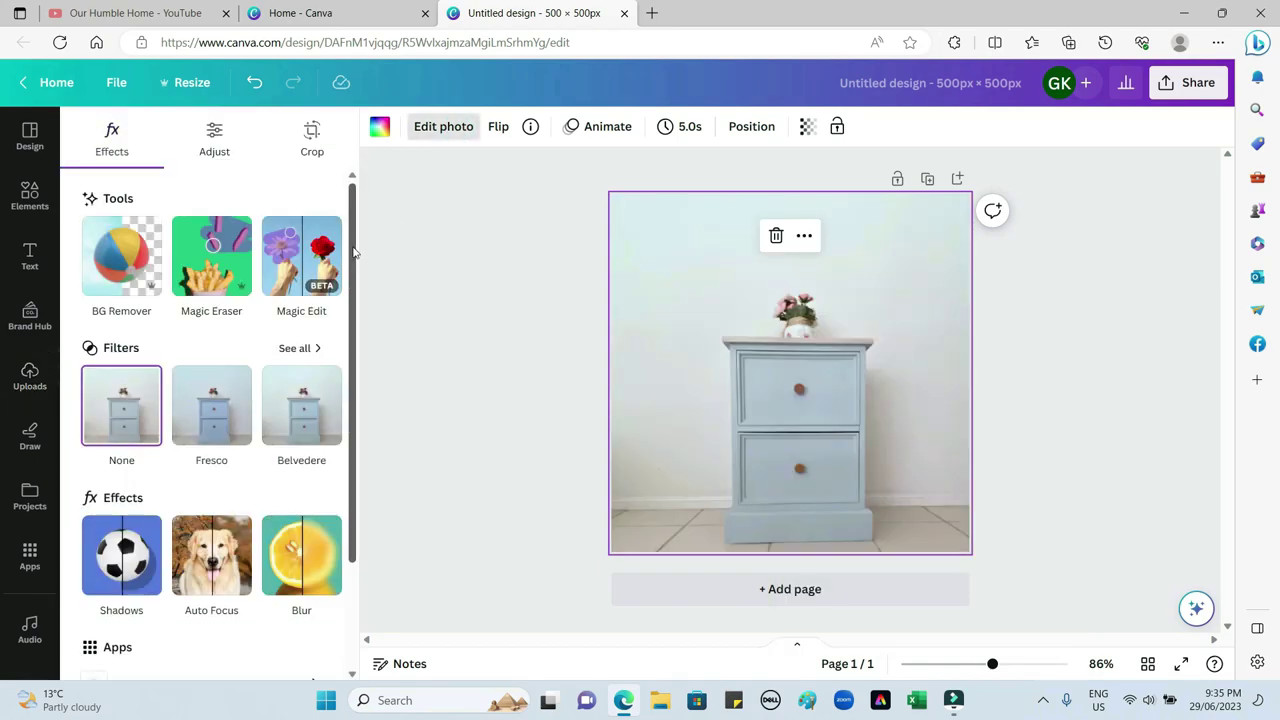
pyautogui.click(306, 248)
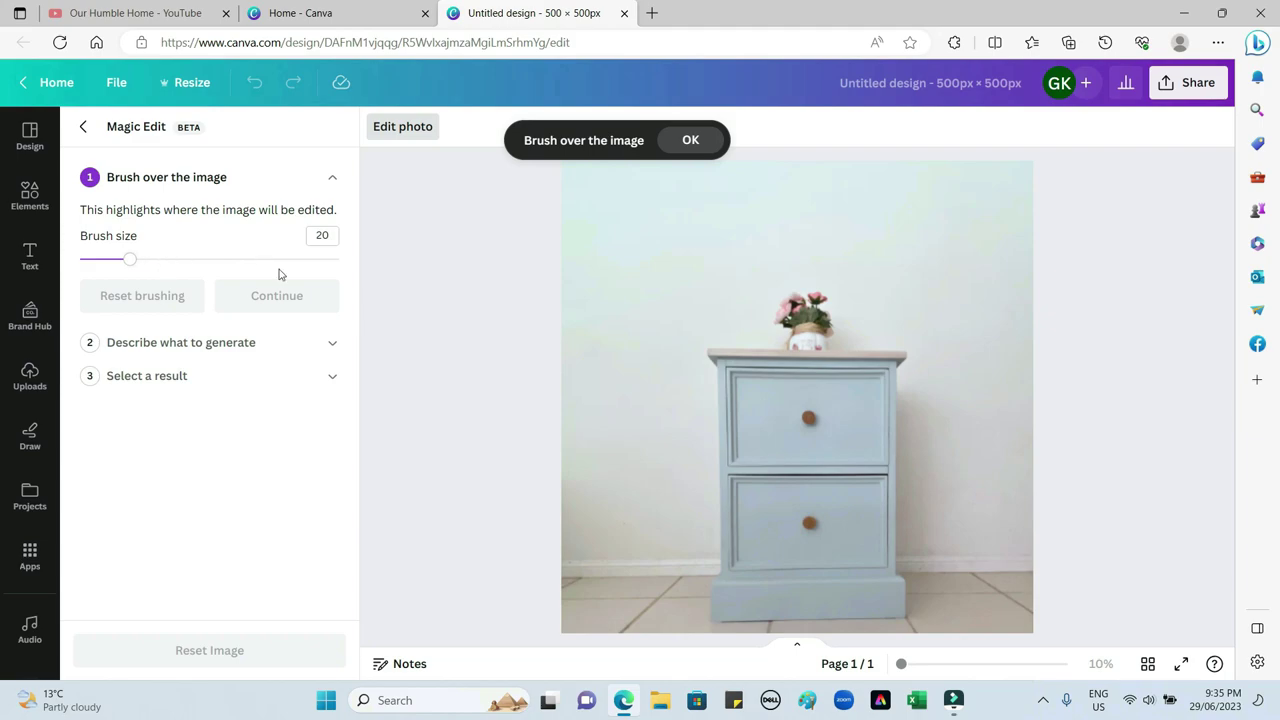
pyautogui.moveTo(130, 259); pyautogui.dragTo(192, 259)
pyautogui.moveTo(640, 185)
pyautogui.mouseDown()
pyautogui.moveTo(580, 500)
pyautogui.moveTo(616, 600)
pyautogui.moveTo(661, 467)
pyautogui.moveTo(672, 257)
pyautogui.moveTo(625, 316)
pyautogui.moveTo(597, 534)
pyautogui.moveTo(643, 364)
pyautogui.moveTo(616, 182)
pyautogui.moveTo(566, 497)
pyautogui.moveTo(634, 573)
pyautogui.moveTo(662, 490)
pyautogui.mouseUp()
# Generate an object in the brushed area from the prompt "girls pink flower surfboard"
pyautogui.click(296, 304)
pyautogui.click(222, 281)
pyautogui.write('girls pink flower surfboard')
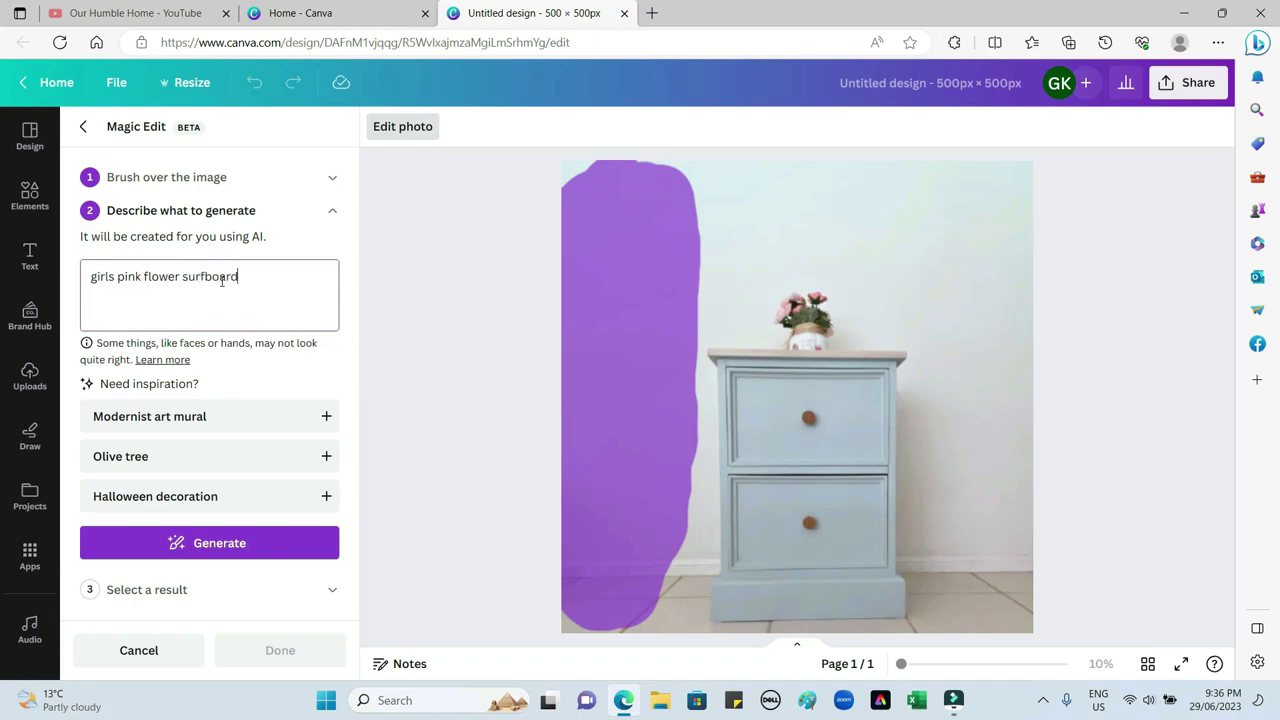
pyautogui.click(170, 543)
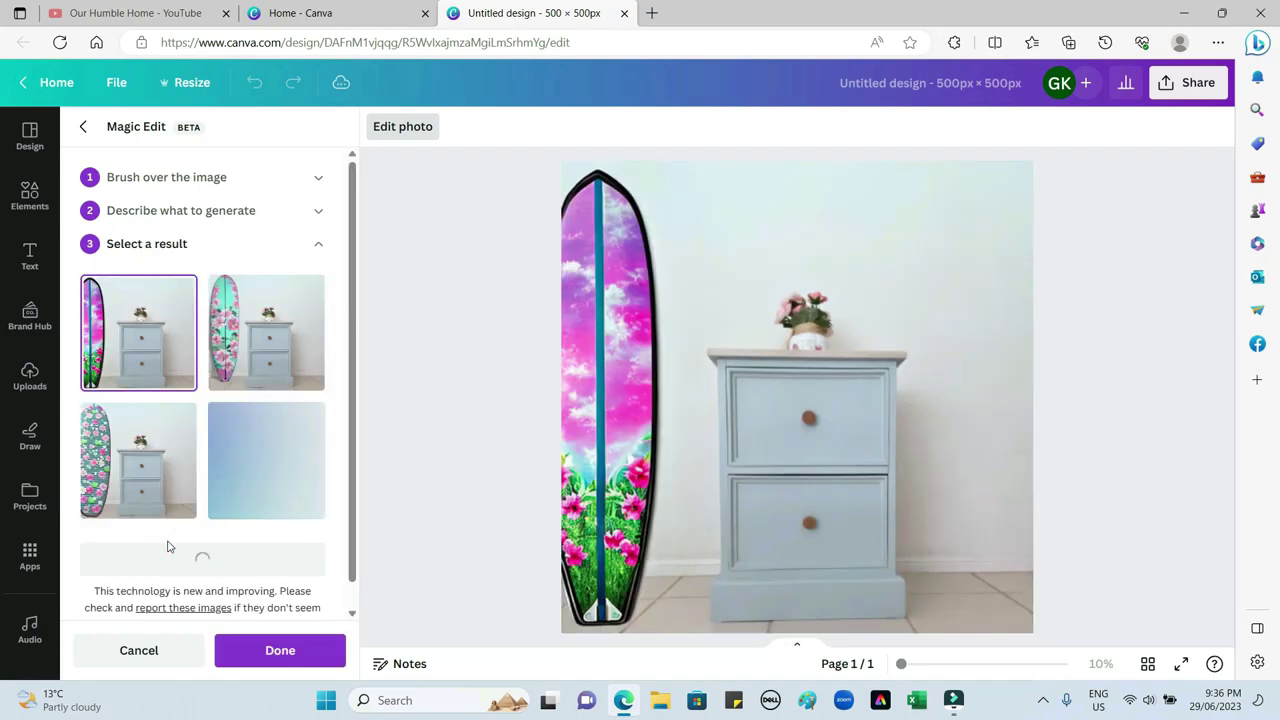
# Compare the four generated surfboards and apply the turquoise one with large pink flowers
pyautogui.click(294, 360)
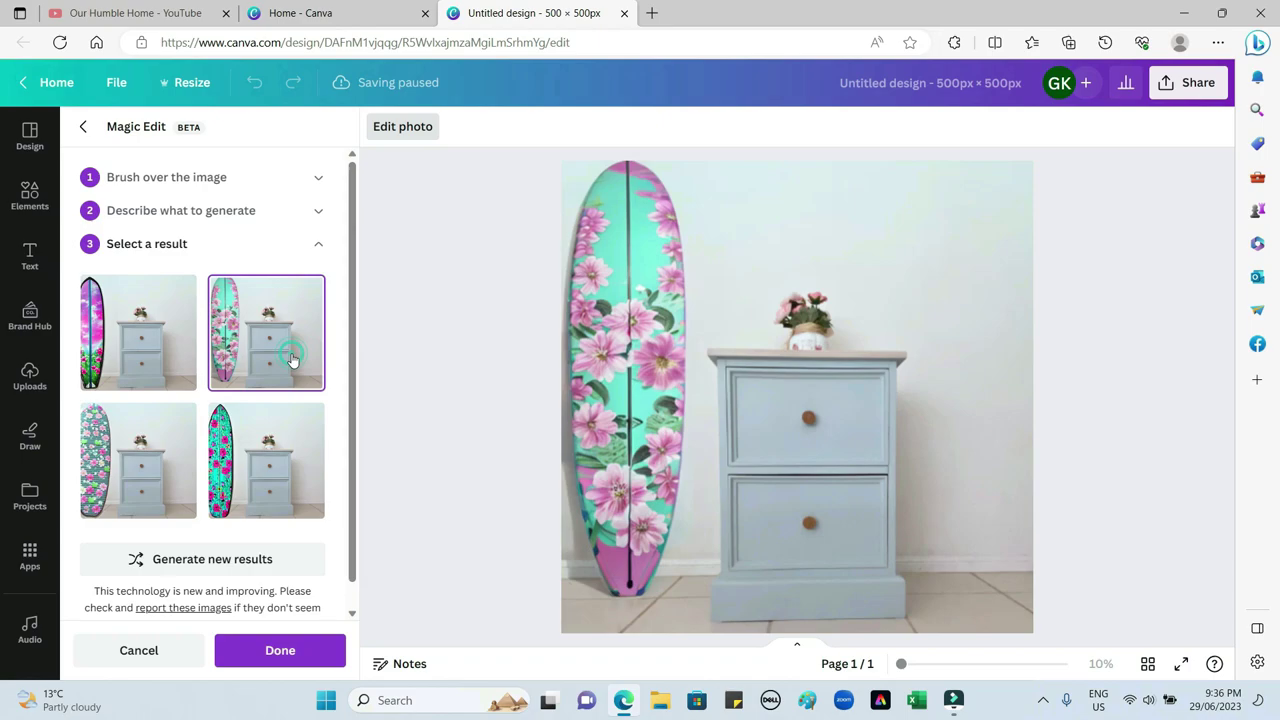
pyautogui.click(246, 490)
pyautogui.click(122, 468)
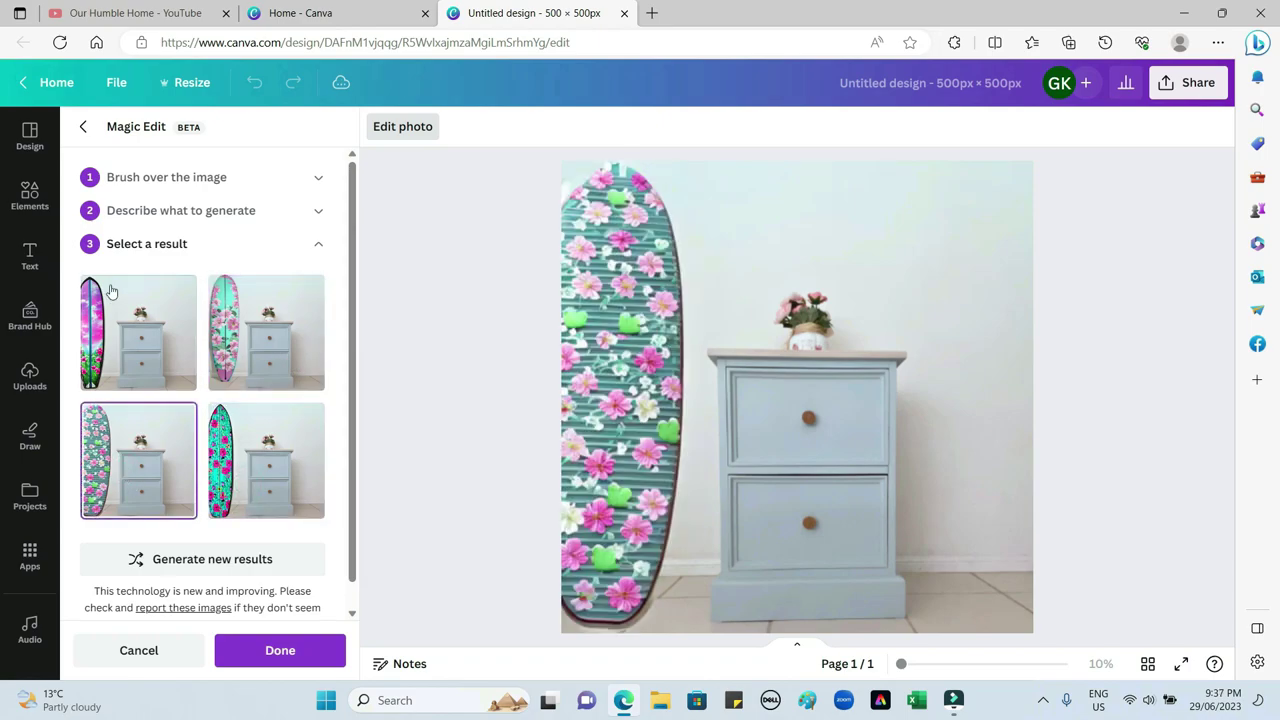
pyautogui.click(101, 318)
pyautogui.click(293, 324)
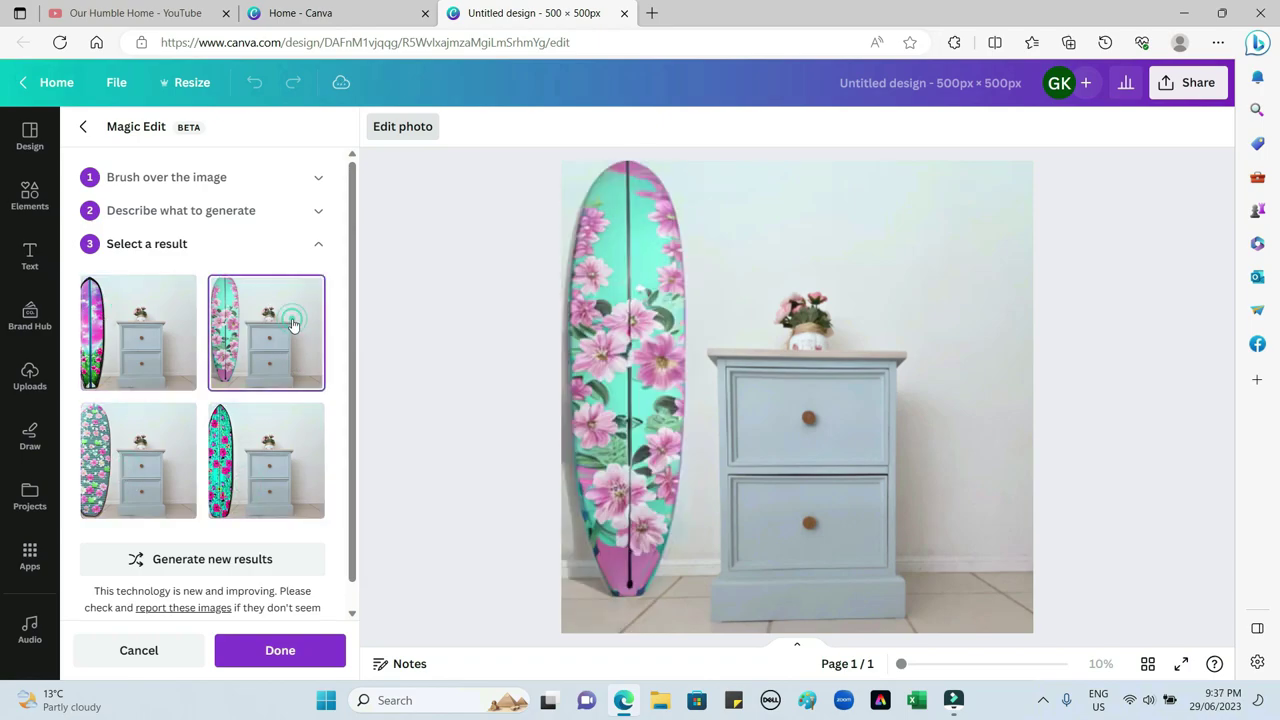
pyautogui.click(316, 651)
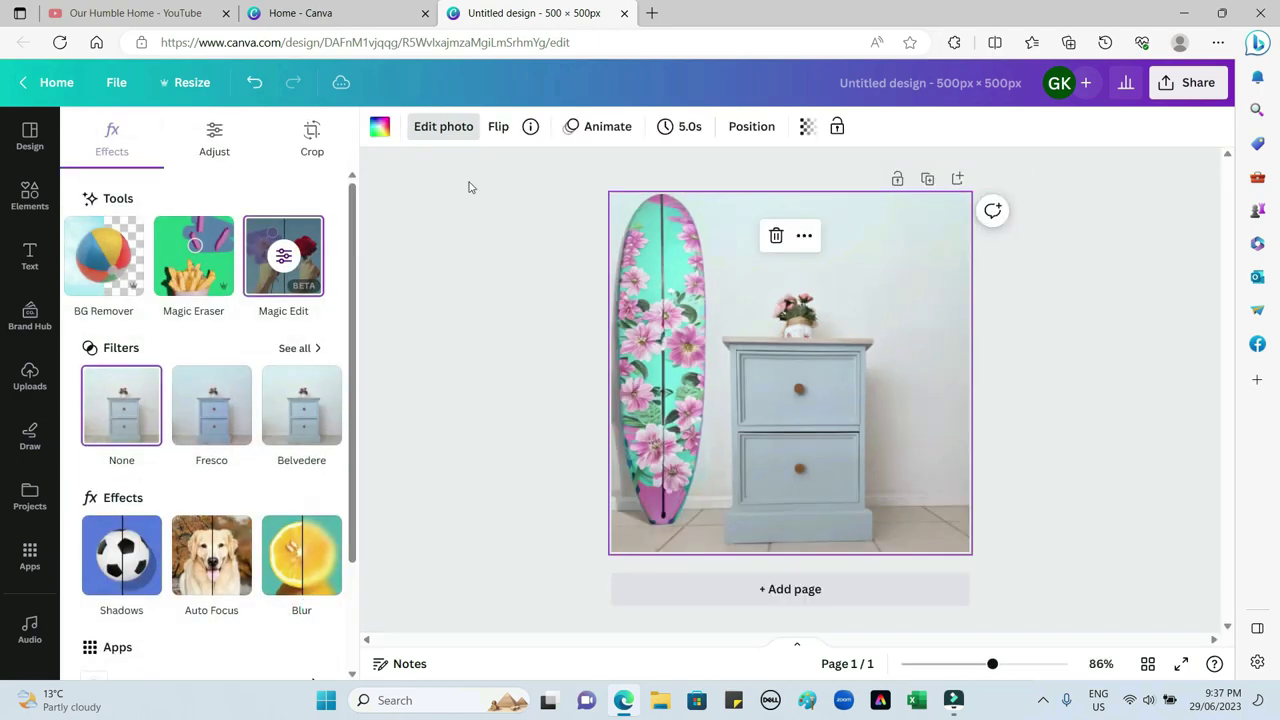
pyautogui.click(275, 287)
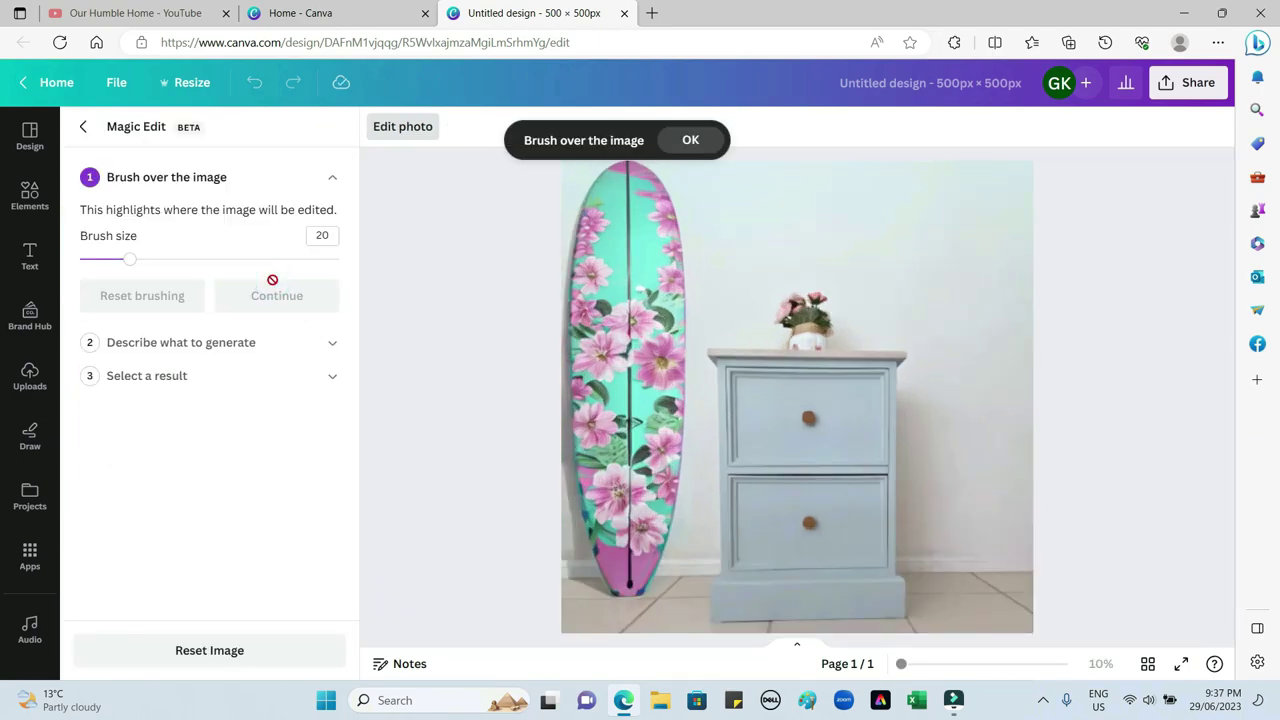
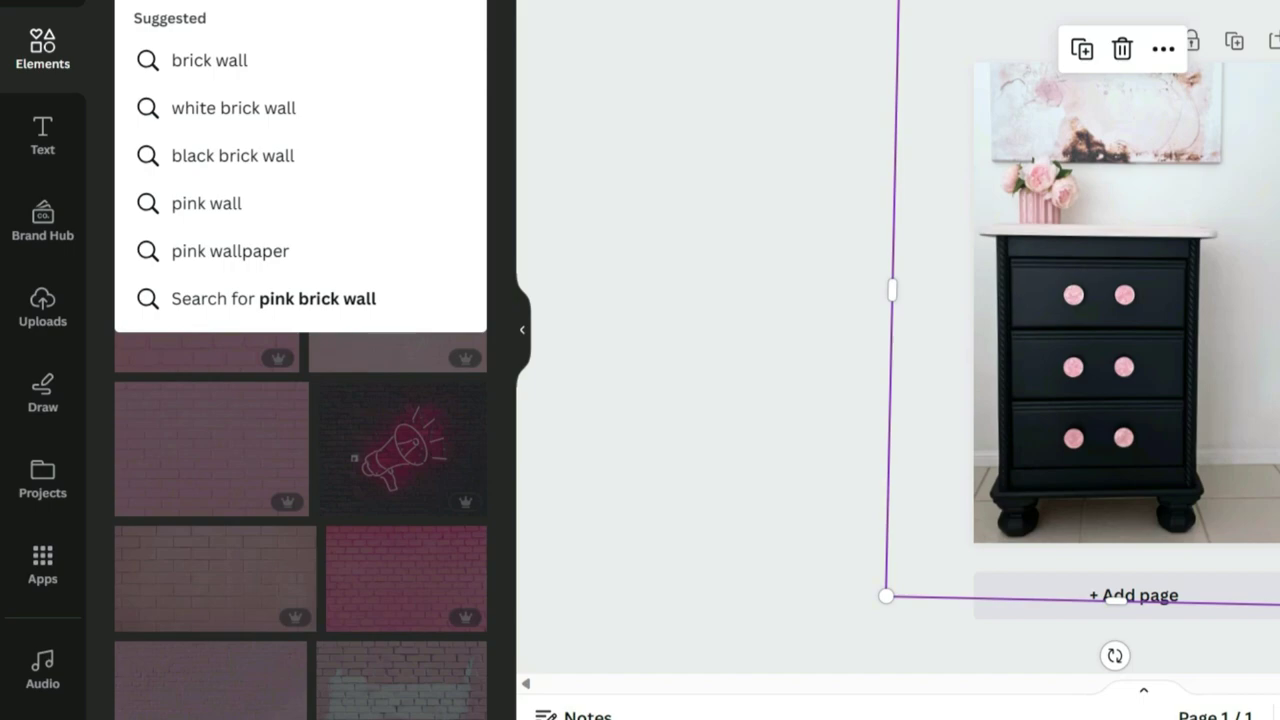
# Search the element photos for "pot plant" and add the narrow-leaved plant in the speckled cream pot
pyautogui.press('Return')
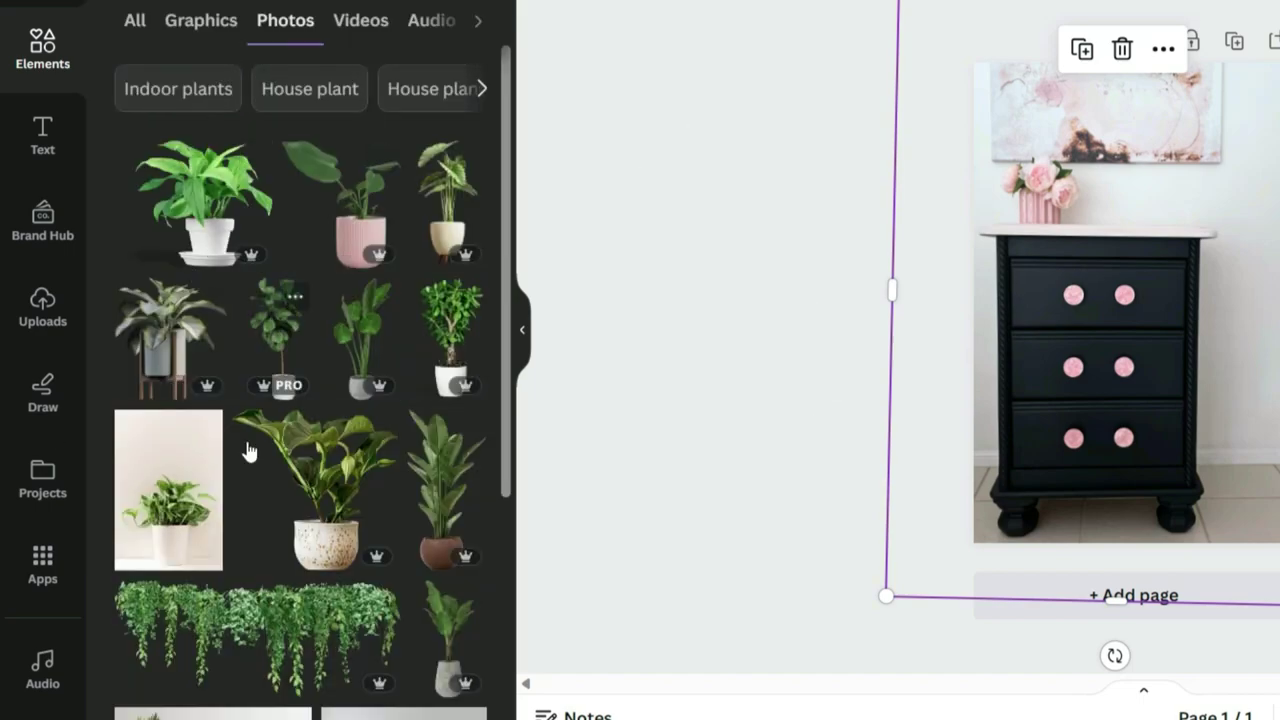
pyautogui.moveTo(510, 458); pyautogui.dragTo(512, 685)
pyautogui.scroll(-1, 300, 380)
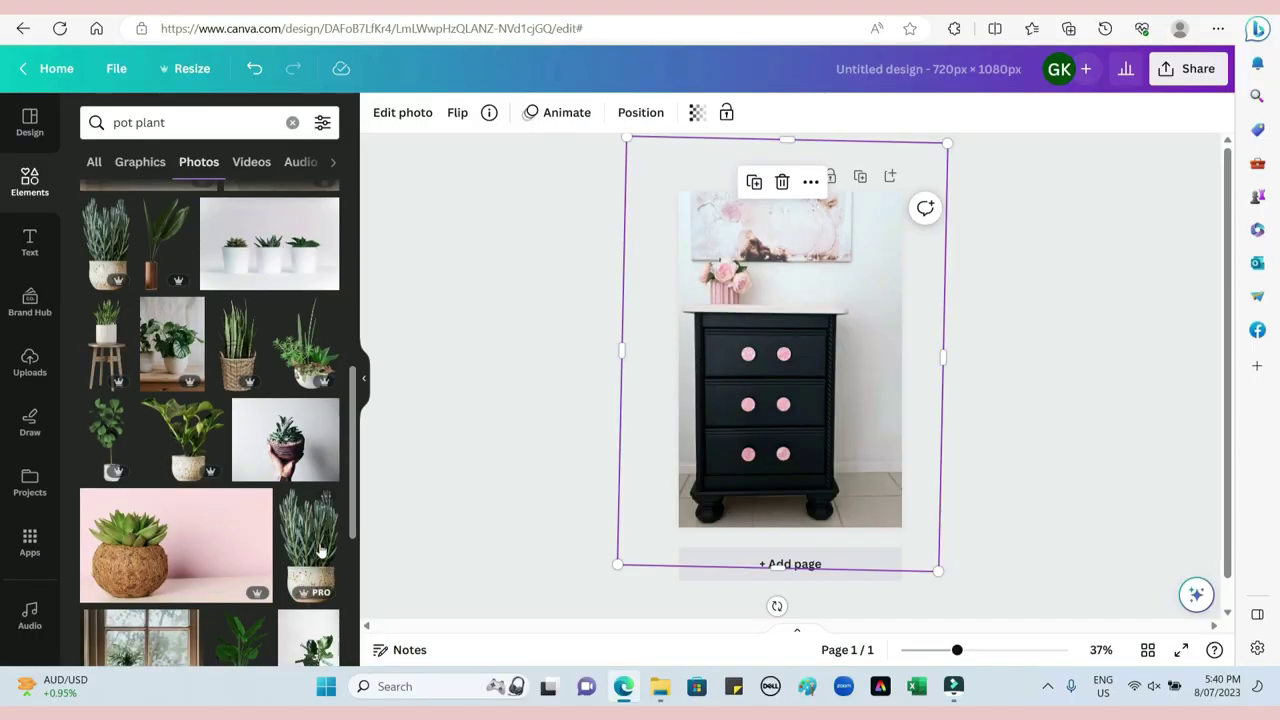
pyautogui.click(457, 573)
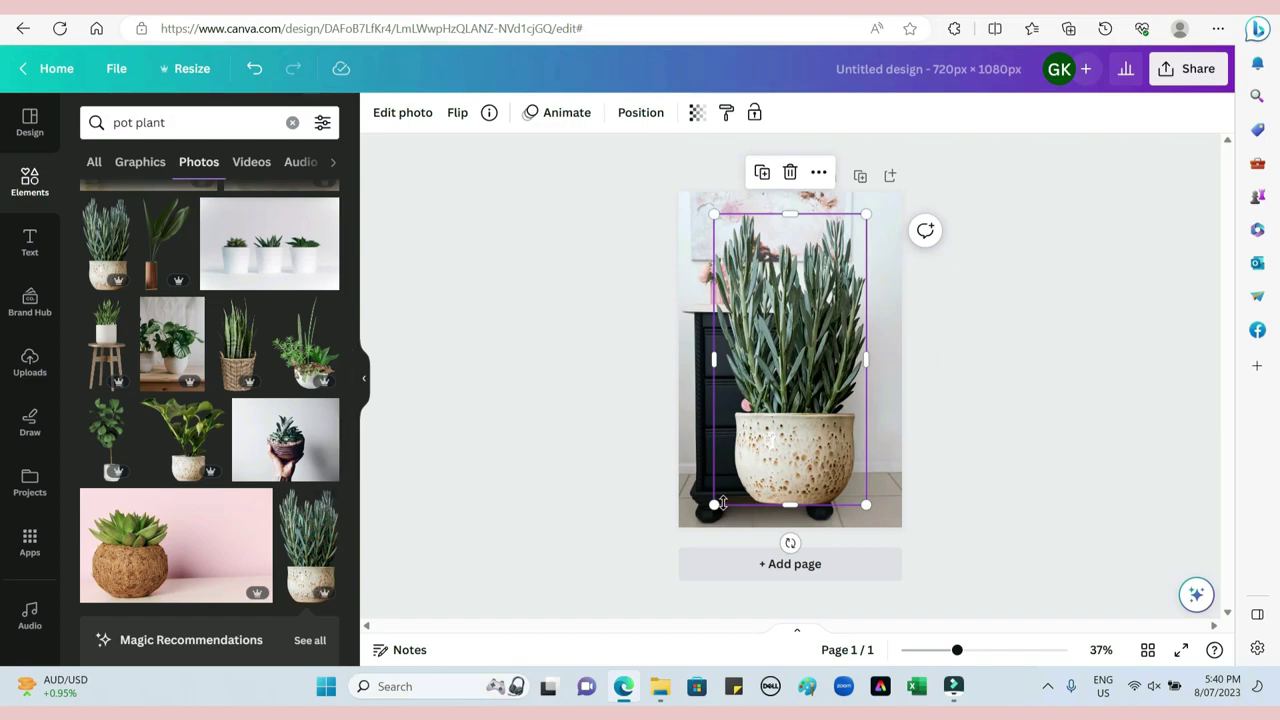
# Shrink the speckled-pot plant and stand it on the black dresser's top, to the right of the pink flowers
pyautogui.moveTo(713, 505); pyautogui.dragTo(912, 302)
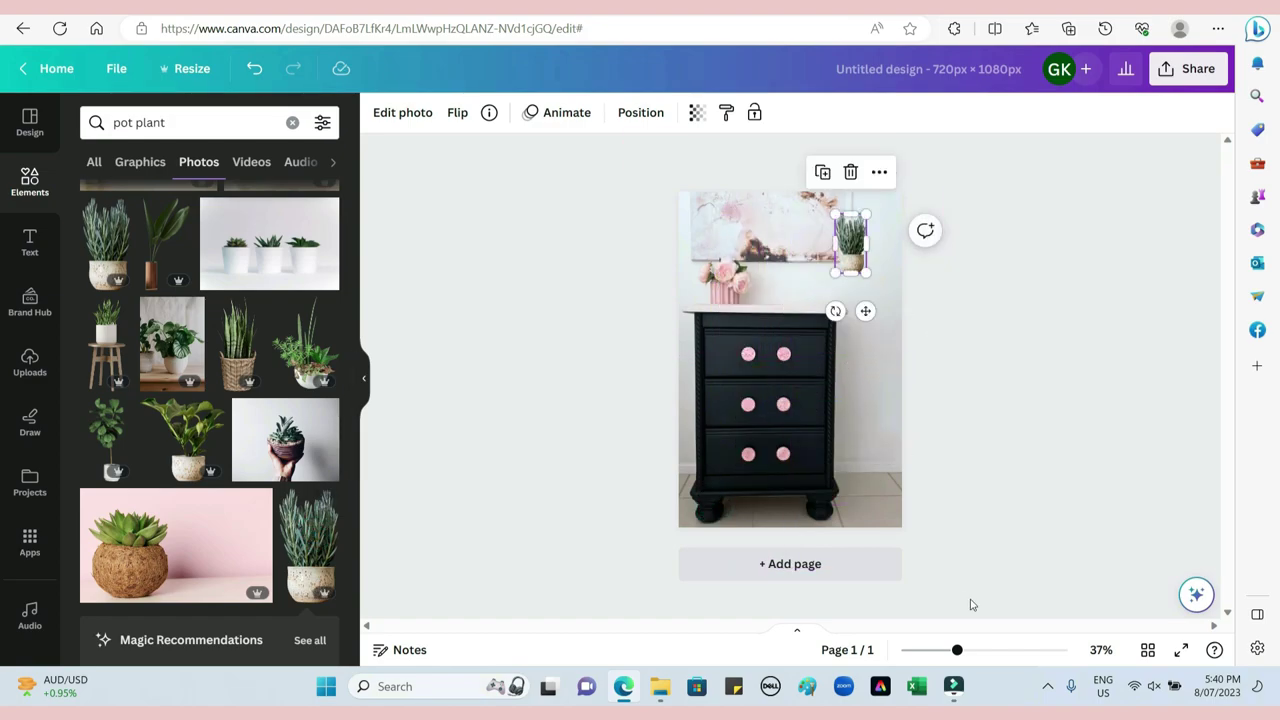
pyautogui.click(987, 651)
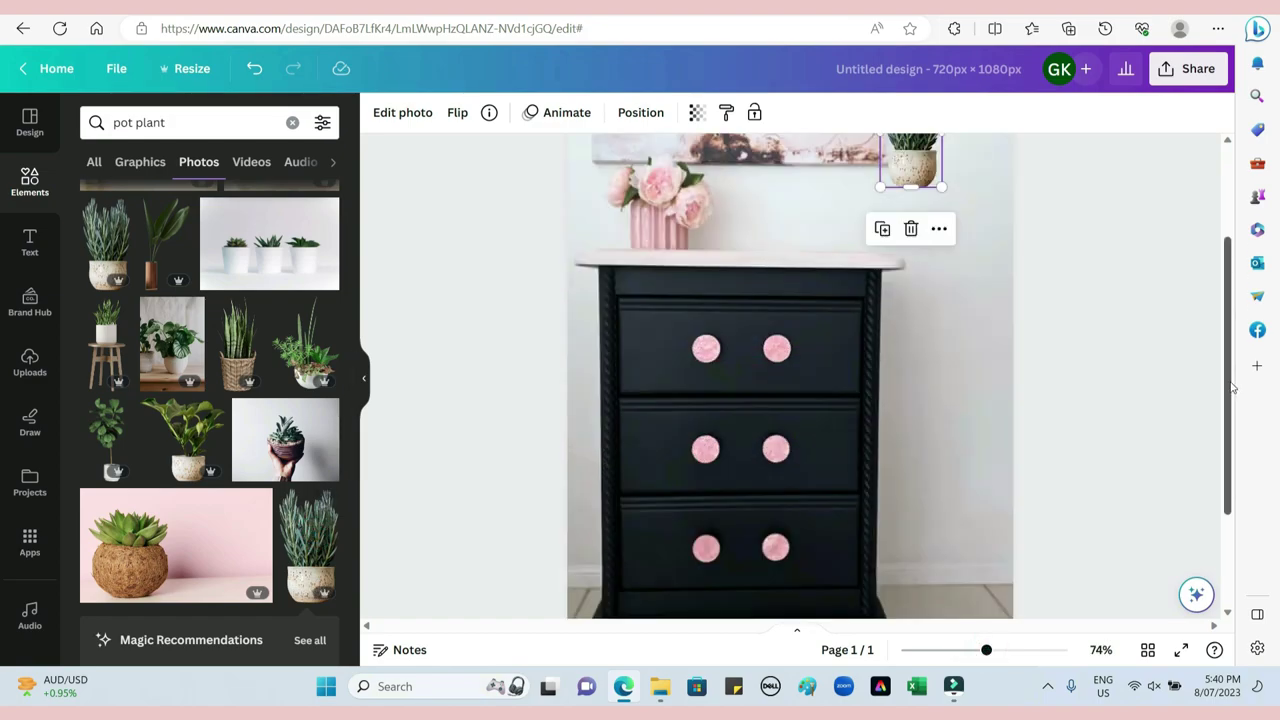
pyautogui.moveTo(1233, 388); pyautogui.dragTo(1218, 289)
pyautogui.moveTo(903, 328)
pyautogui.mouseDown()
pyautogui.moveTo(798, 369)
pyautogui.moveTo(825, 391)
pyautogui.mouseUp()
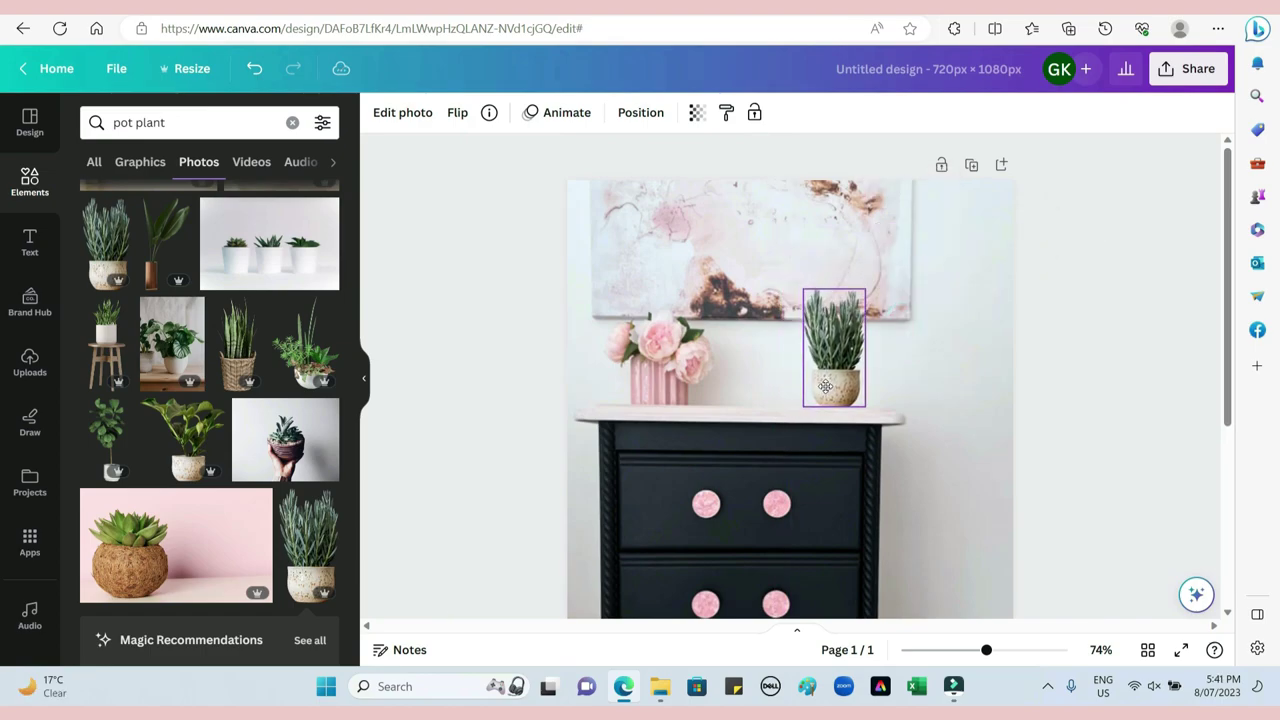
pyautogui.moveTo(803, 290); pyautogui.dragTo(793, 270)
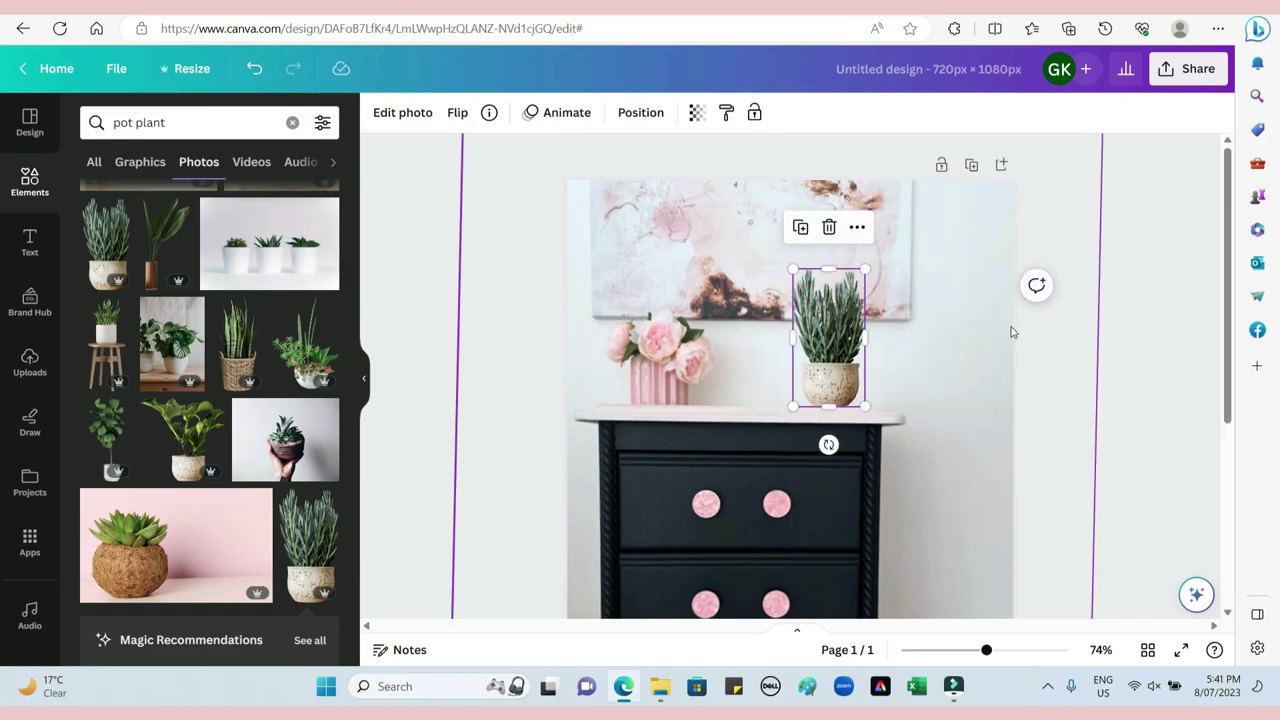
pyautogui.click(1149, 331)
pyautogui.click(836, 360)
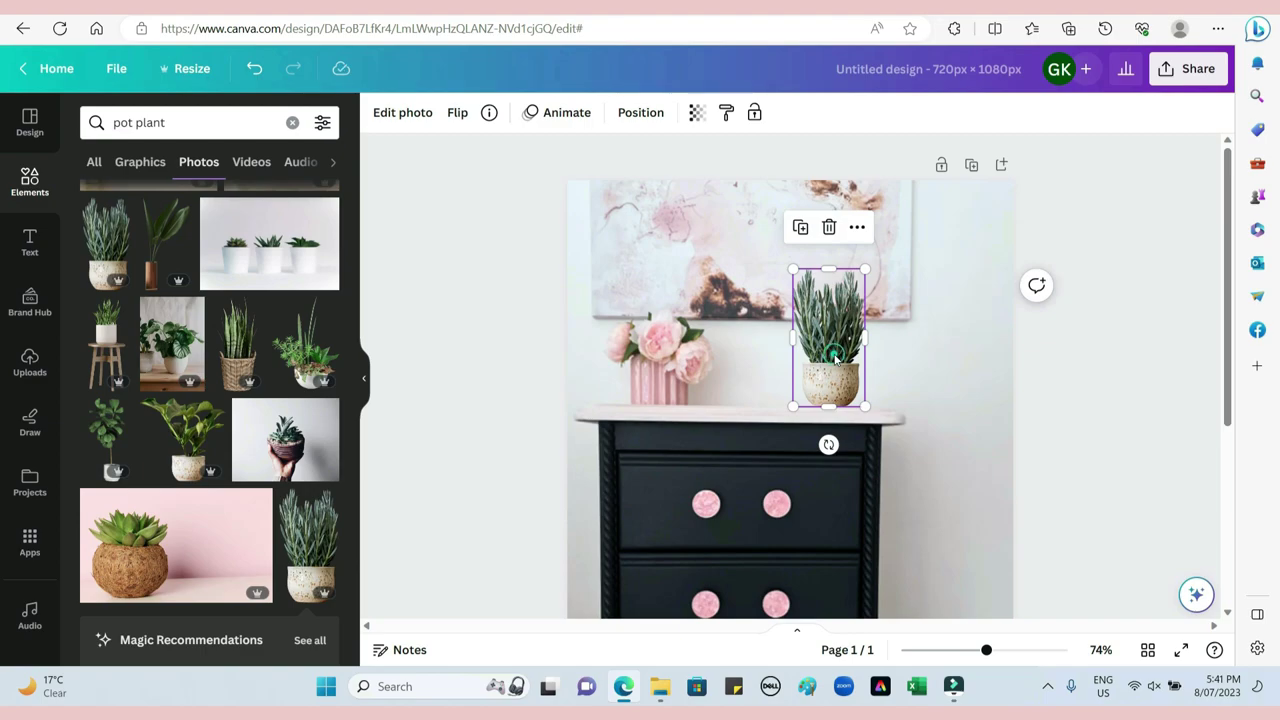
pyautogui.moveTo(836, 360); pyautogui.dragTo(834, 362)
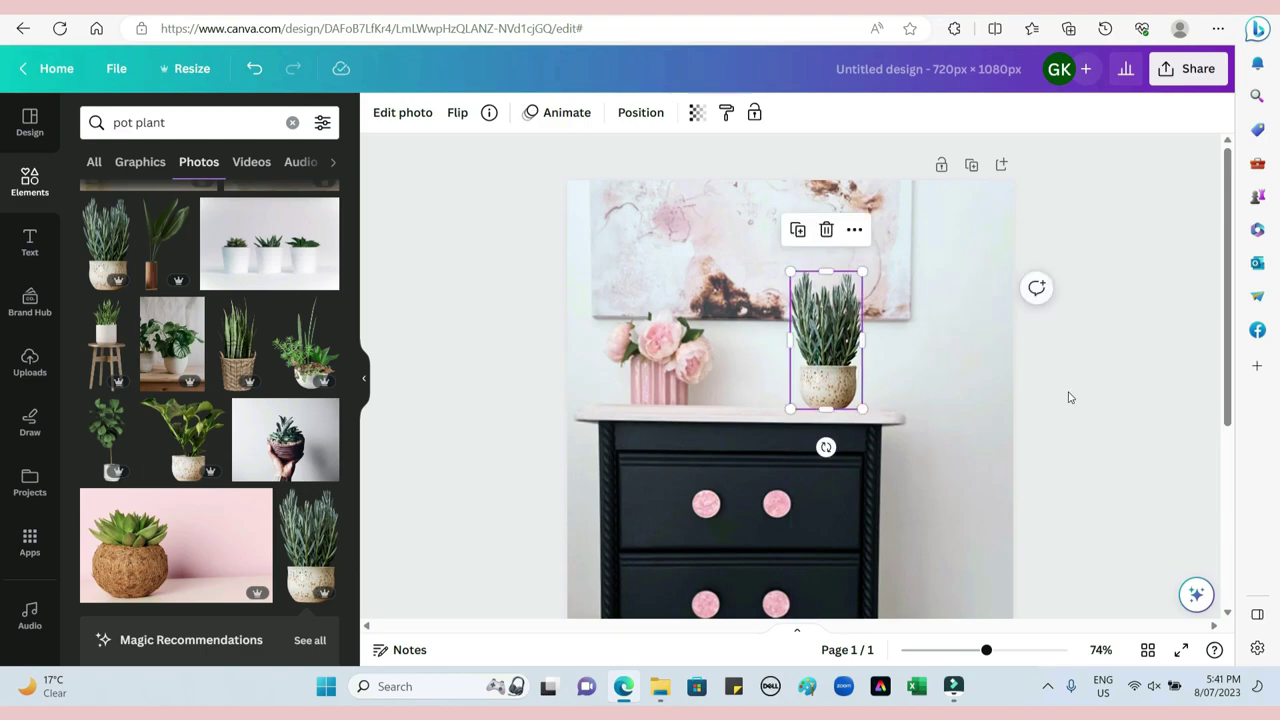
pyautogui.click(1152, 398)
# Try the potted plant on a wooden stool, reduced in size, beside the dresser and delete it
pyautogui.moveTo(986, 651); pyautogui.dragTo(955, 651)
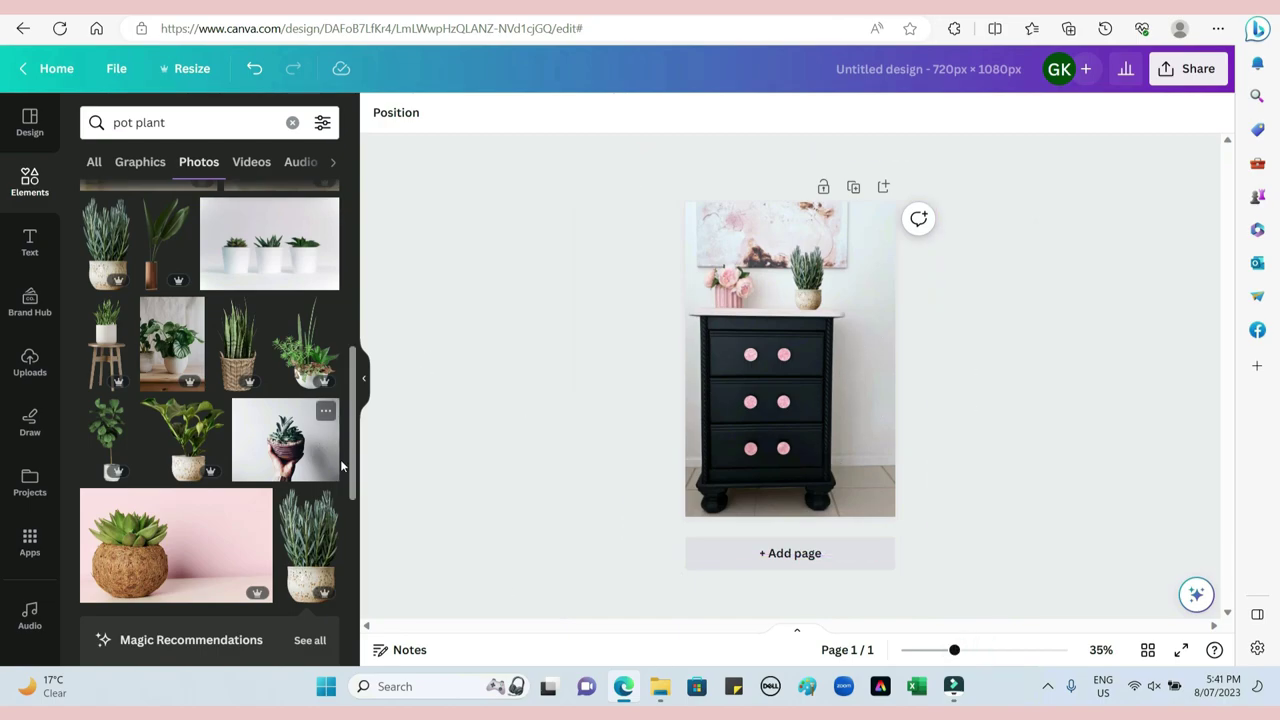
pyautogui.click(106, 370)
pyautogui.moveTo(731, 210); pyautogui.dragTo(852, 338)
pyautogui.moveTo(898, 416); pyautogui.dragTo(903, 425)
pyautogui.moveTo(841, 355); pyautogui.dragTo(843, 357)
pyautogui.click(1021, 278)
pyautogui.click(856, 432)
pyautogui.press('Delete')
# Add the tall leafy plant in a white pot, enlarge it and place it on the floor right of the dresser
pyautogui.moveTo(362, 423); pyautogui.dragTo(388, 683)
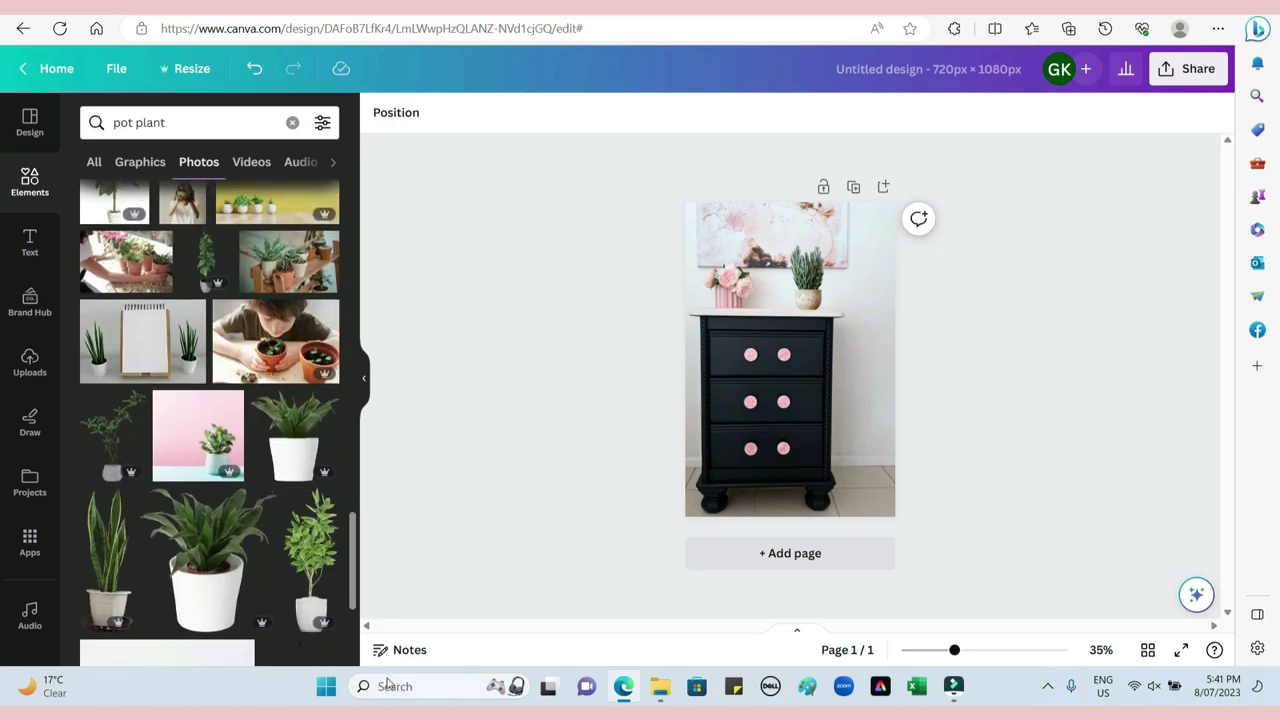
pyautogui.click(320, 560)
pyautogui.moveTo(811, 435); pyautogui.dragTo(886, 446)
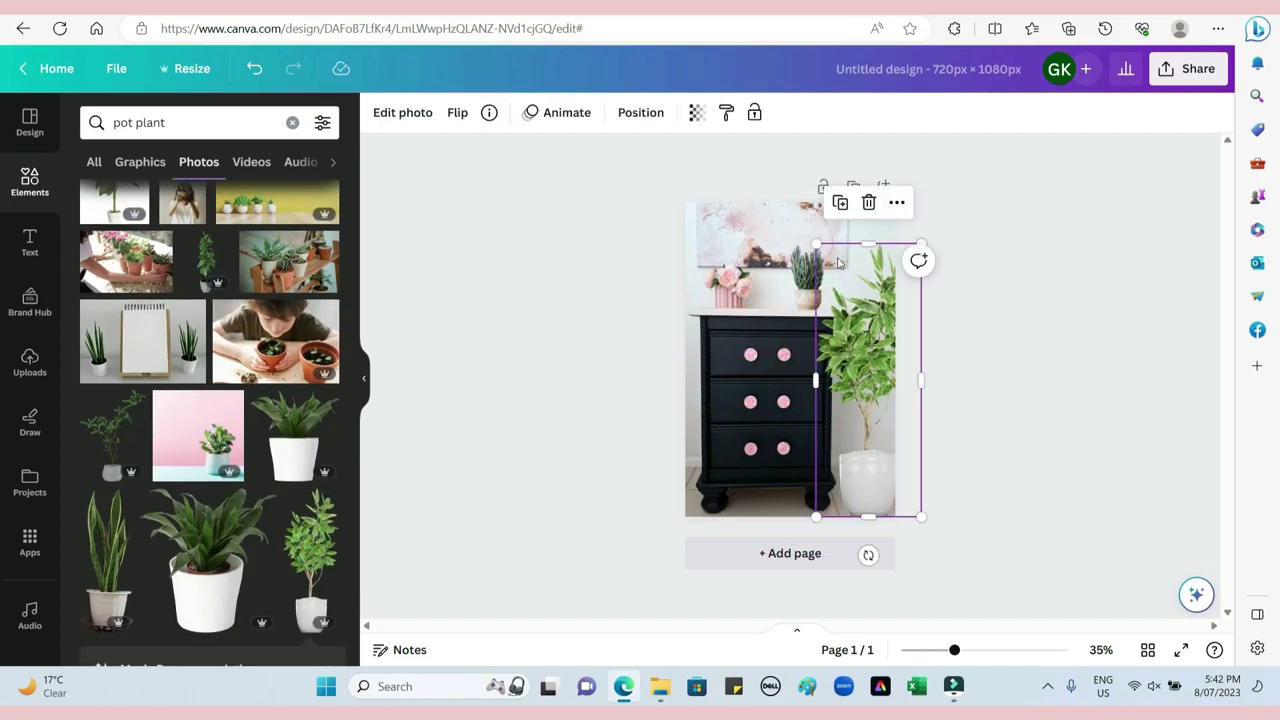
pyautogui.moveTo(923, 241); pyautogui.dragTo(978, 160)
pyautogui.moveTo(871, 380); pyautogui.dragTo(869, 397)
pyautogui.click(1063, 365)
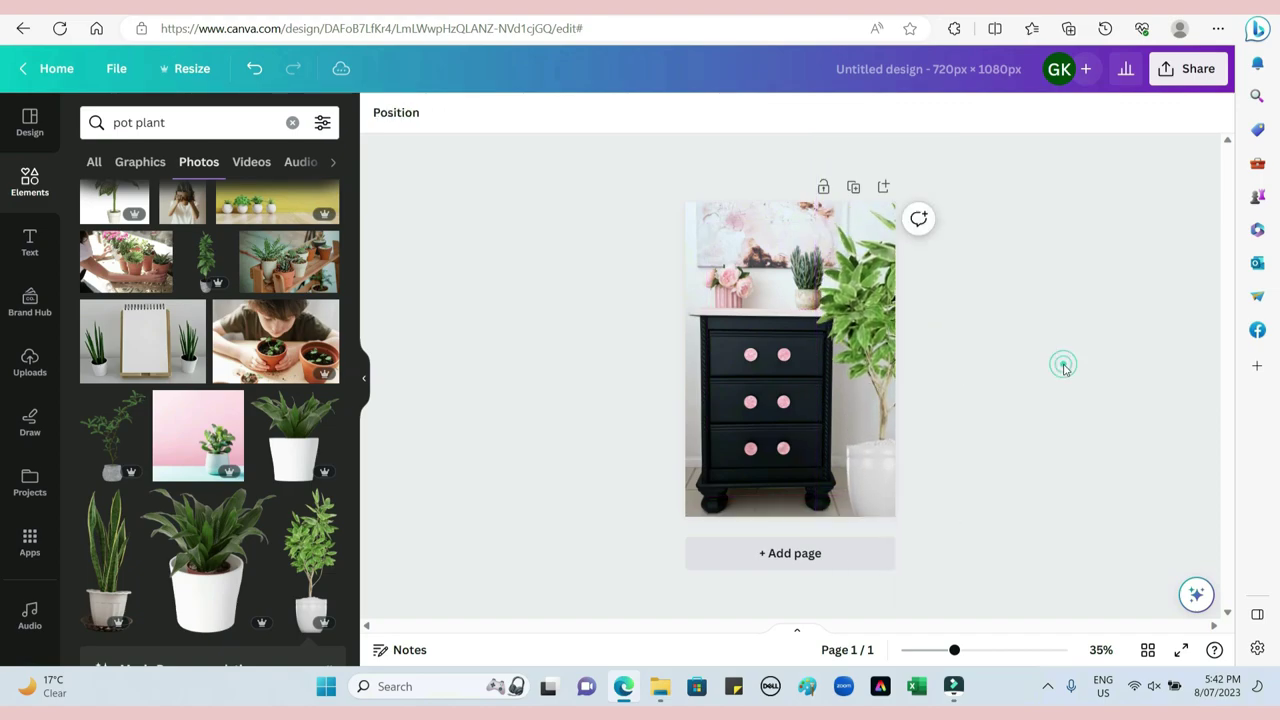
# Remove the small speckled-pot plant from the dresser's top
pyautogui.click(866, 285)
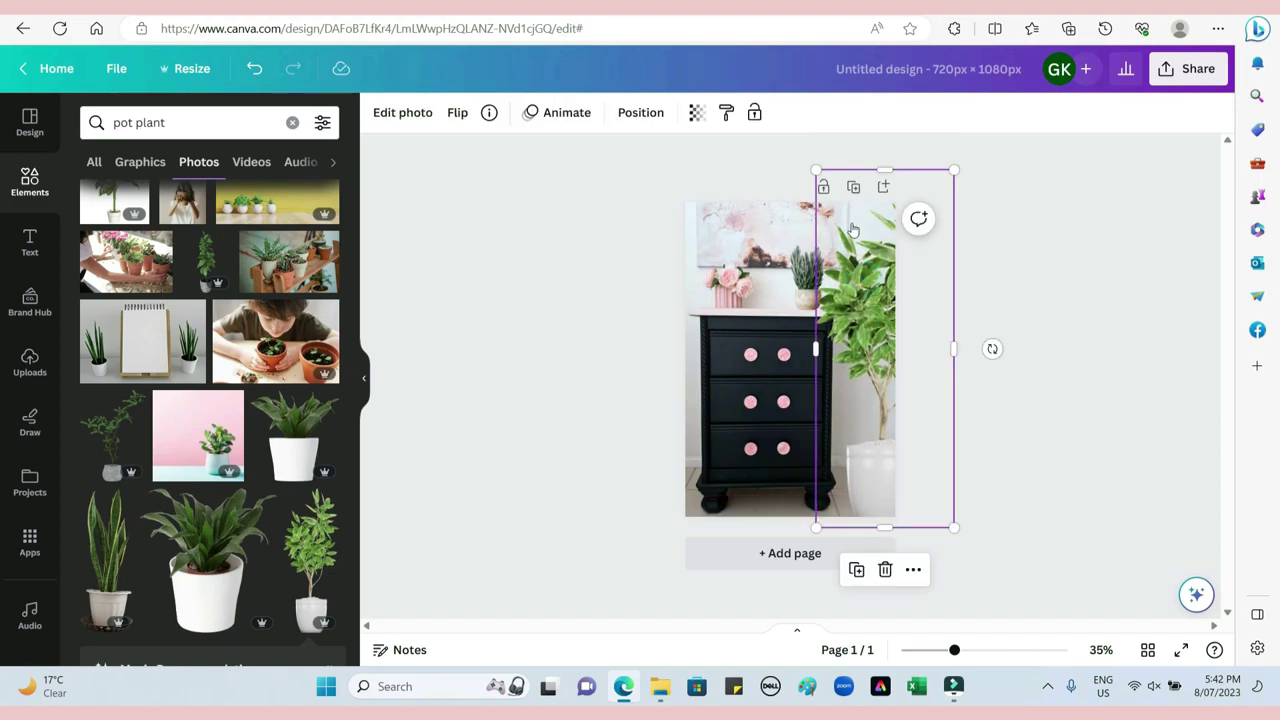
pyautogui.click(977, 650)
pyautogui.click(1193, 392)
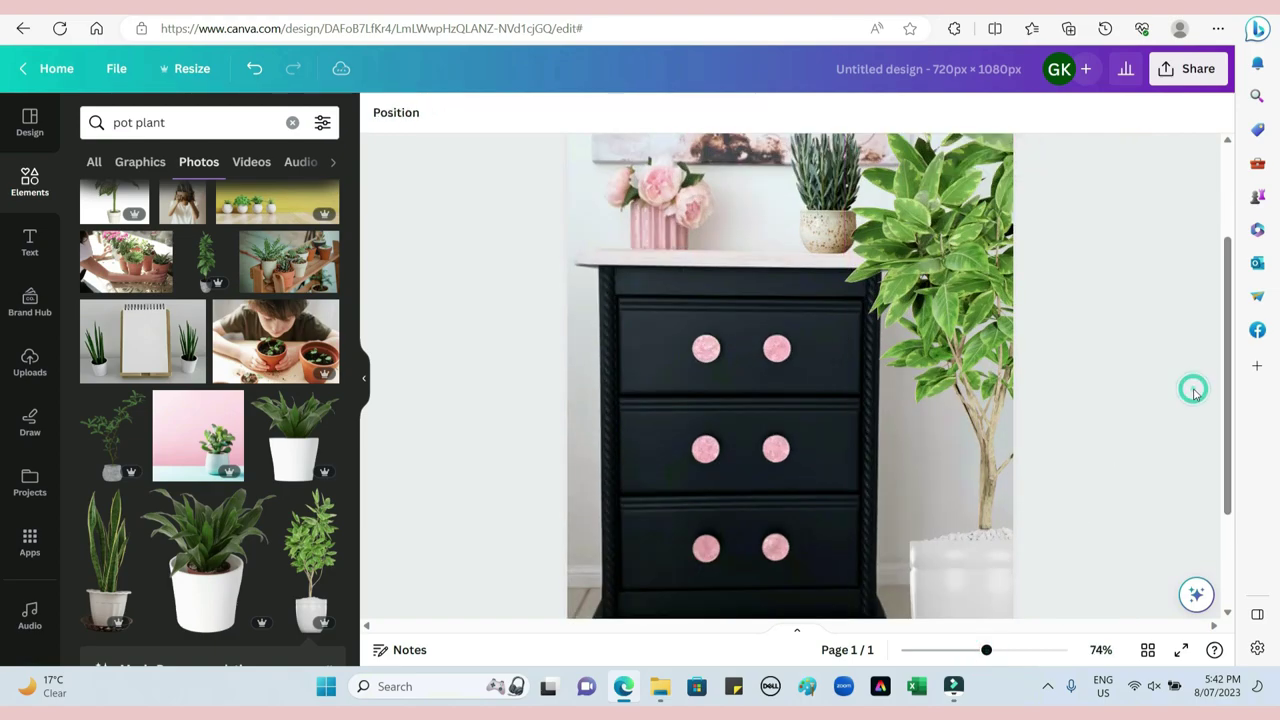
pyautogui.click(970, 651)
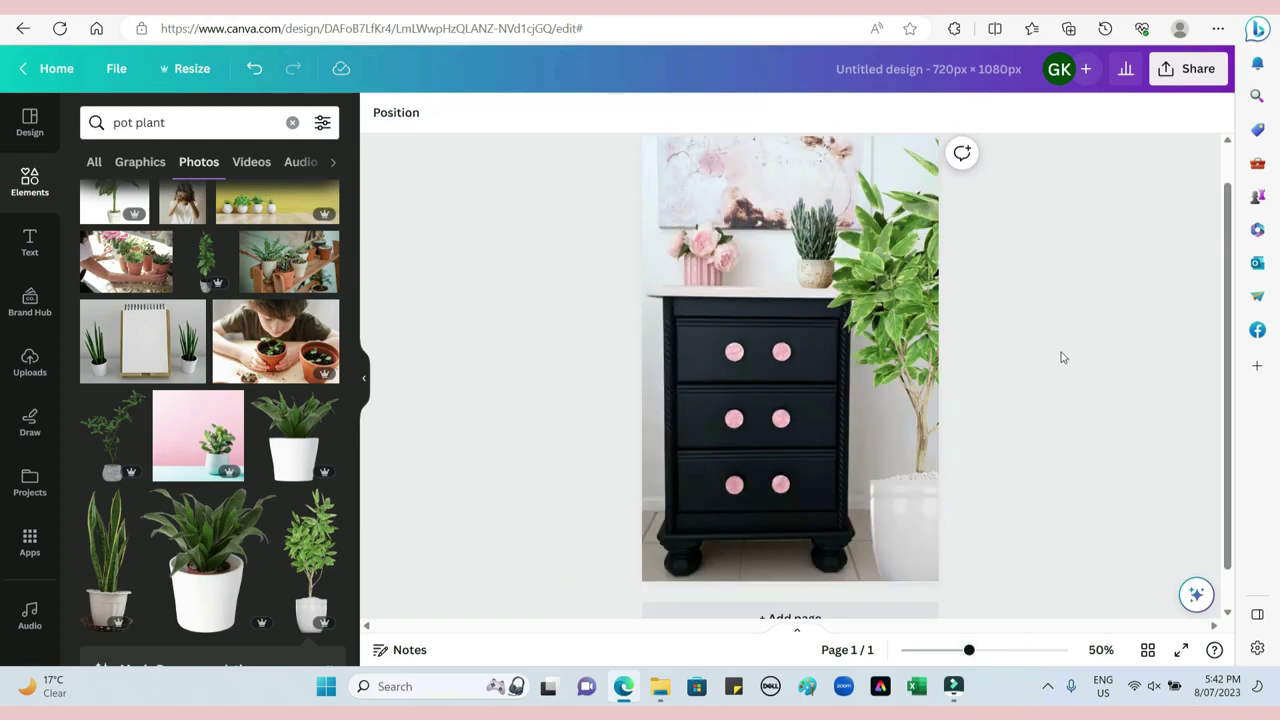
pyautogui.click(945, 652)
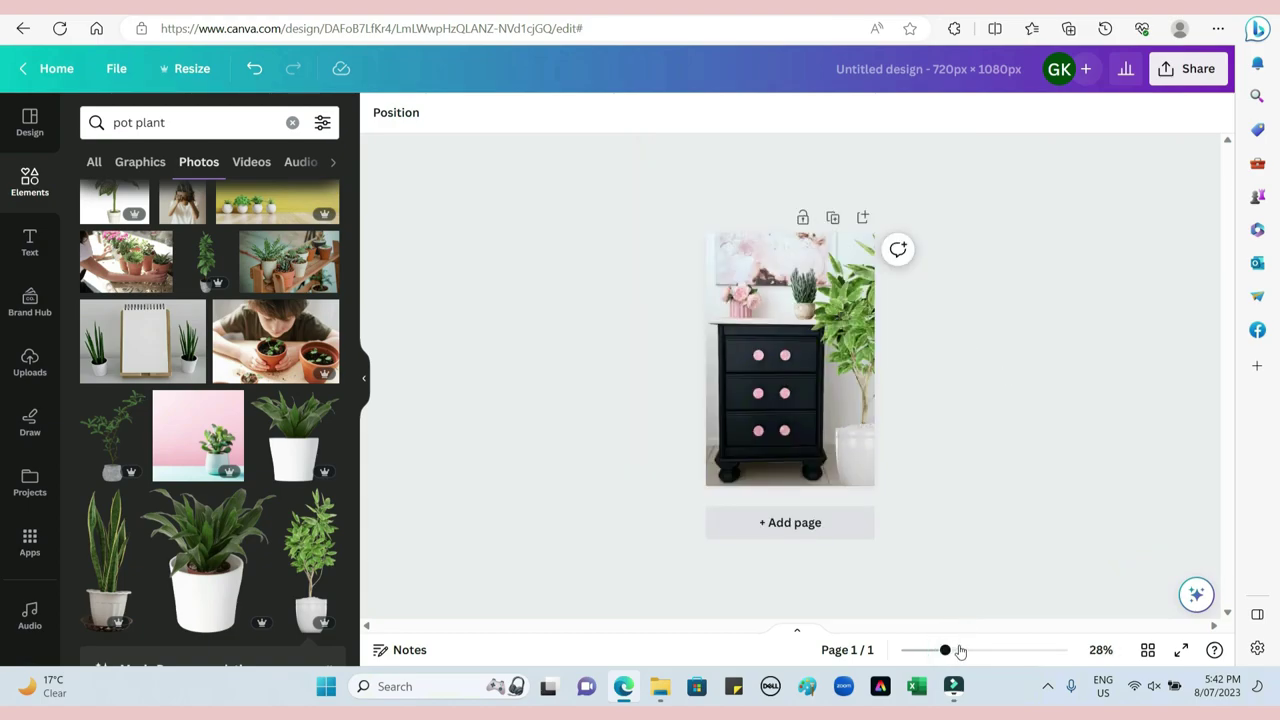
pyautogui.click(960, 651)
pyautogui.click(806, 274)
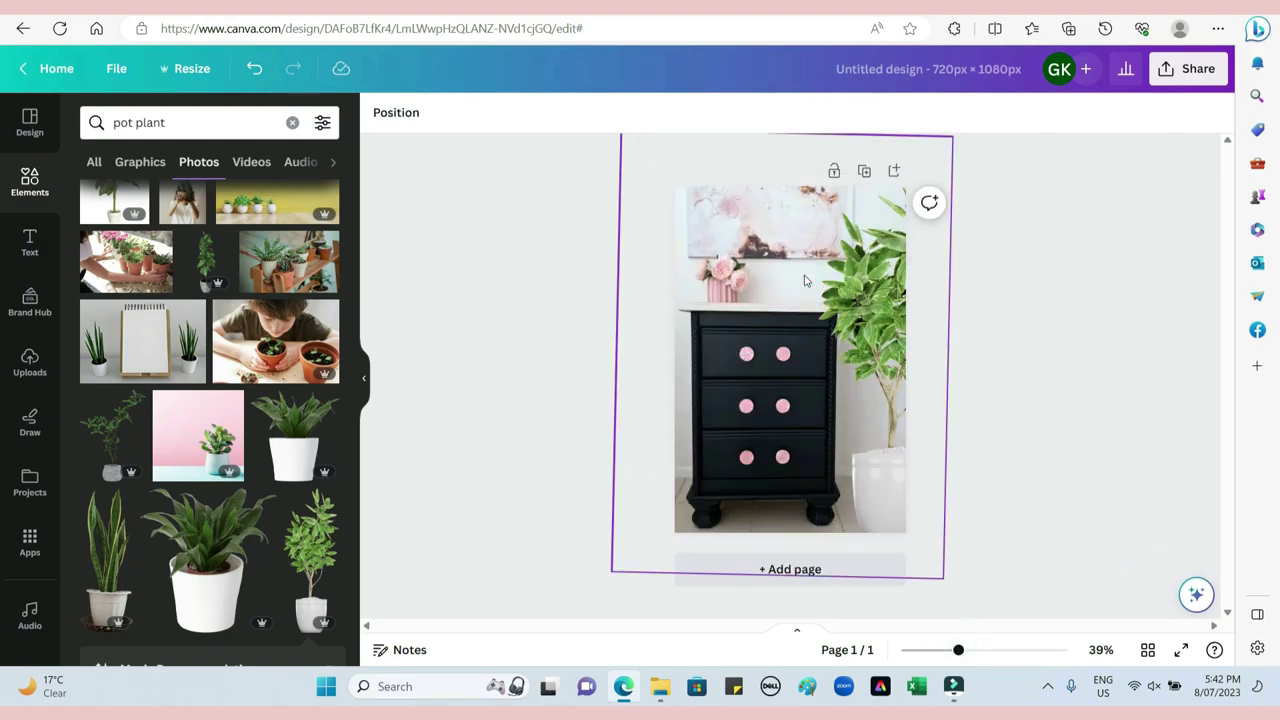
# Search the photos for "hanging pot plant" and add the trailing plant that hangs in a white pot
pyautogui.click(114, 122)
pyautogui.write('han')
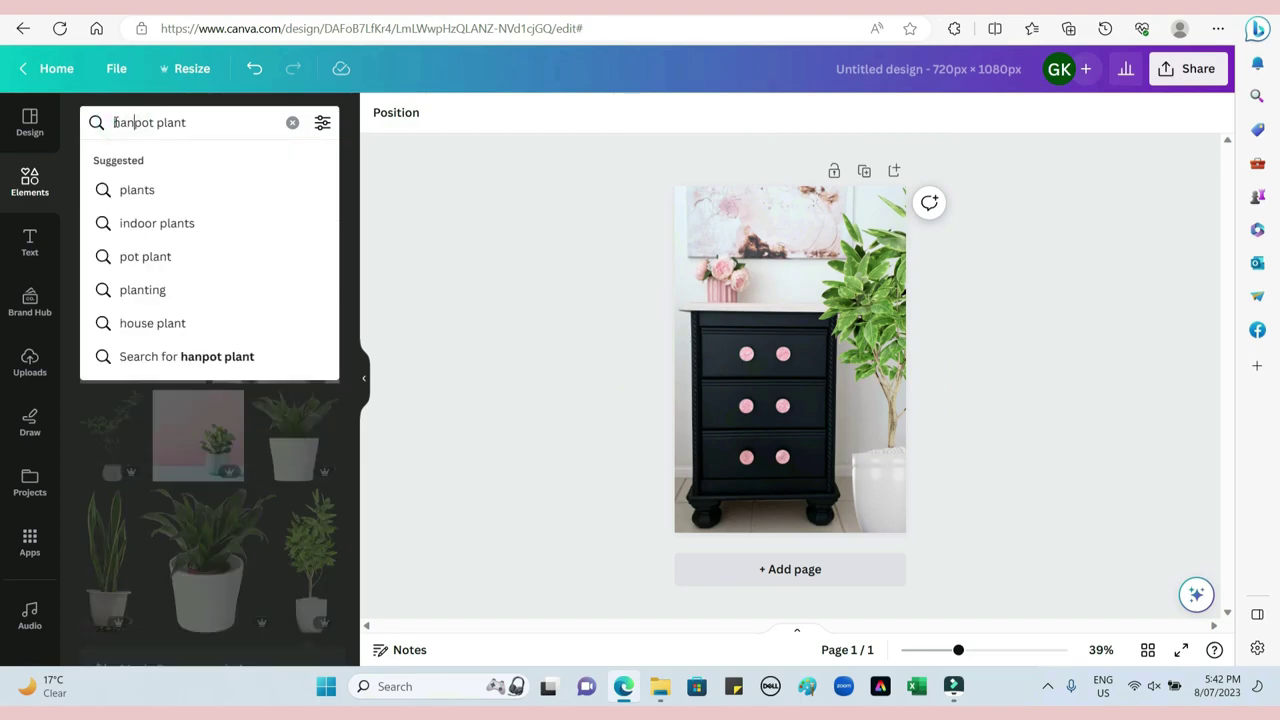
pyautogui.write('ging')
pyautogui.press('Return')
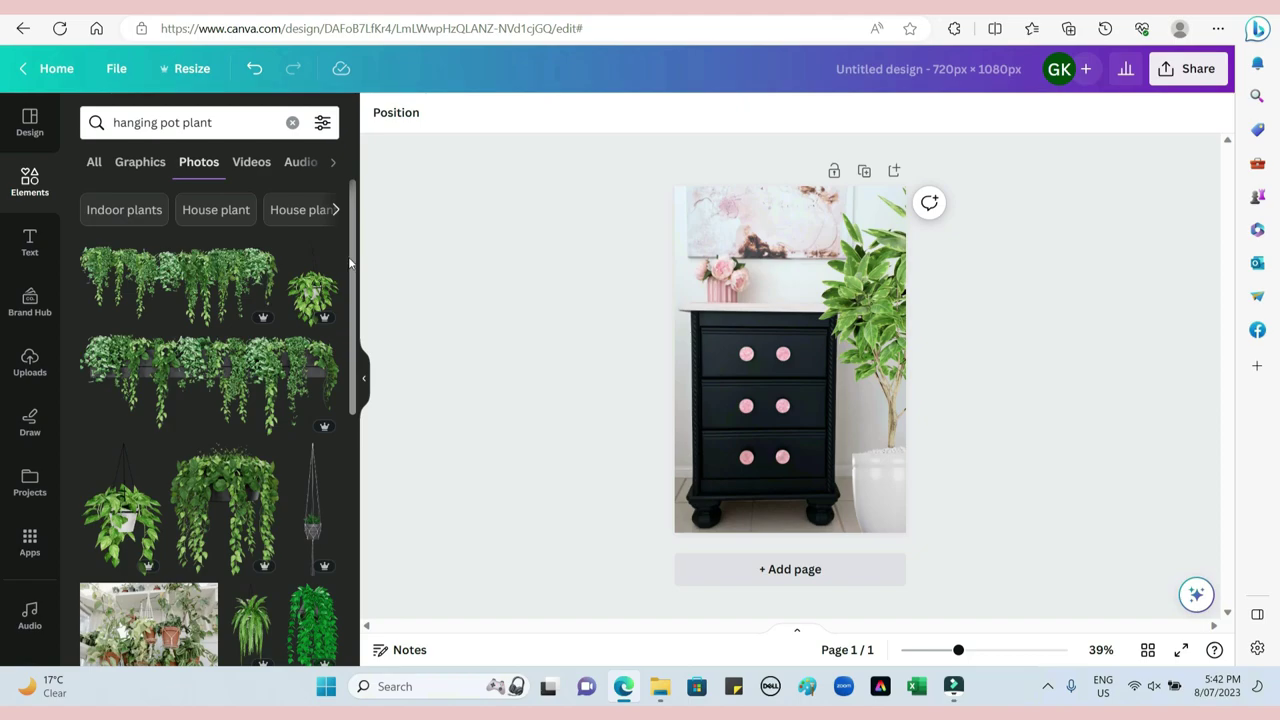
pyautogui.moveTo(355, 260)
pyautogui.mouseDown()
pyautogui.moveTo(363, 334)
pyautogui.moveTo(372, 250)
pyautogui.mouseUp()
pyautogui.click(101, 519)
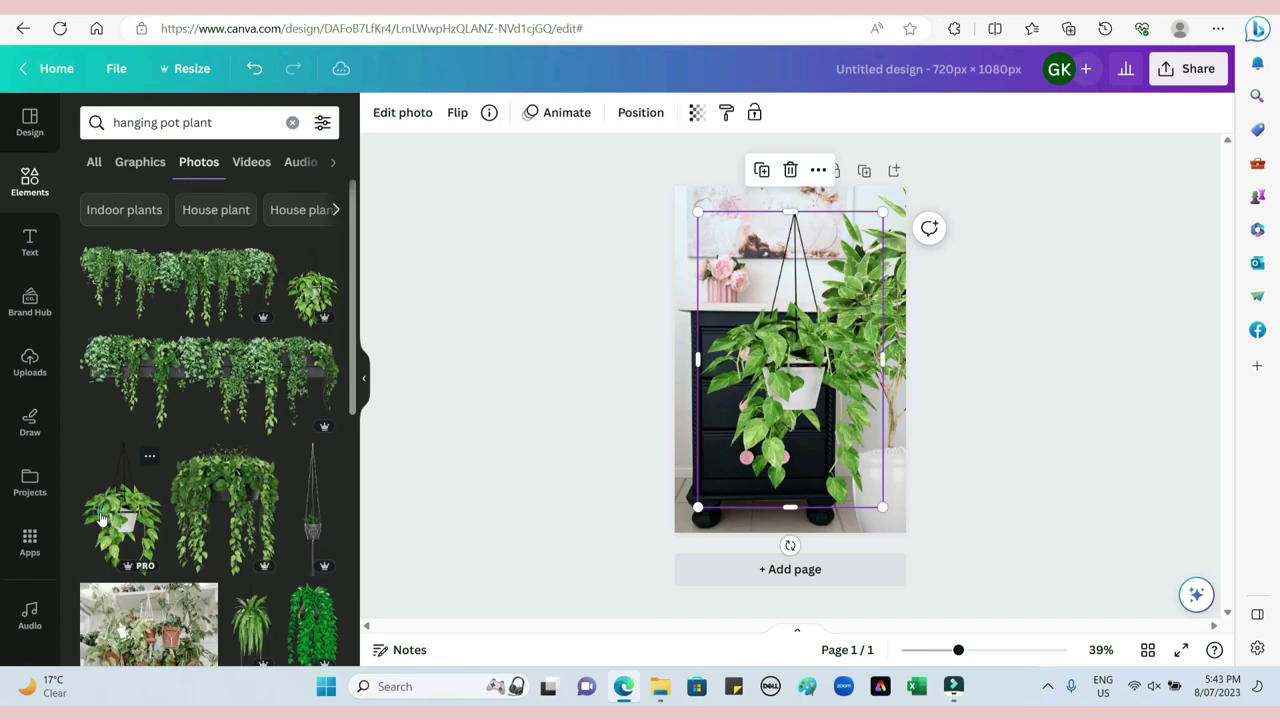
# Shrink the hanging plant and hang it from the photo's top edge above the dresser's right side, replacing the tall floor plant
pyautogui.moveTo(697, 507); pyautogui.dragTo(788, 360)
pyautogui.moveTo(817, 222); pyautogui.dragTo(772, 183)
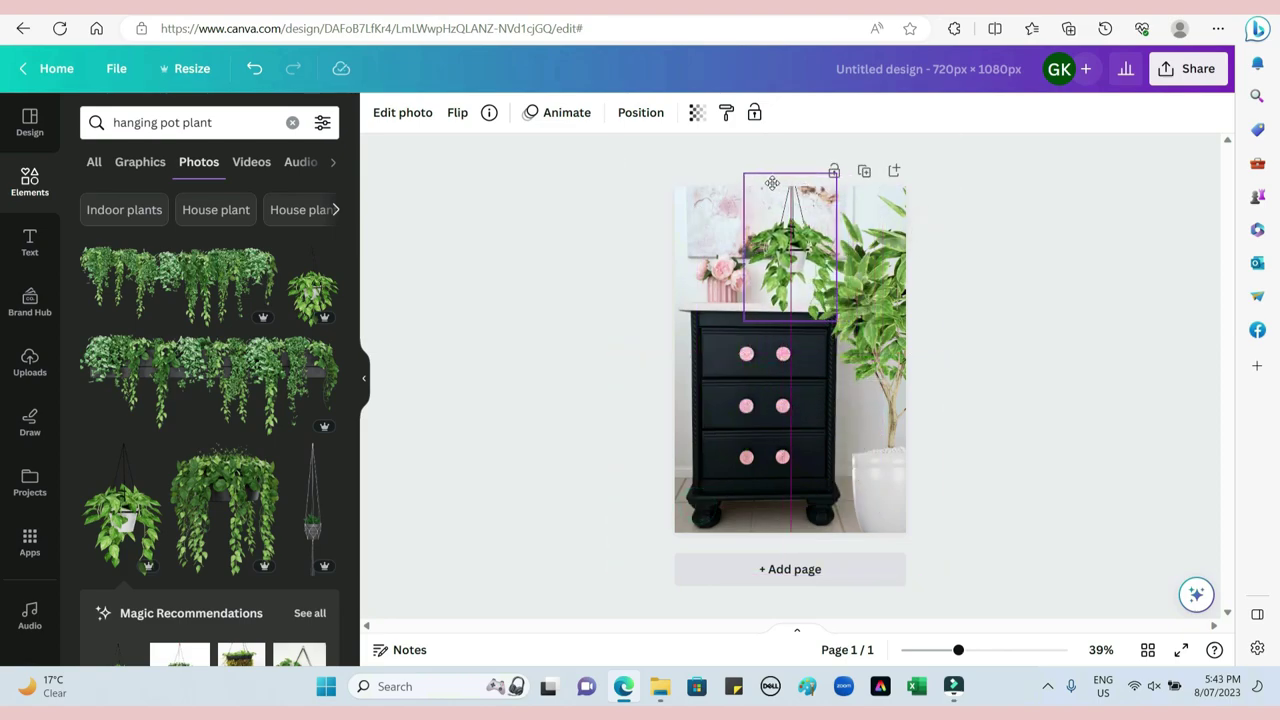
pyautogui.click(800, 268)
pyautogui.moveTo(800, 268); pyautogui.dragTo(843, 284)
# Give the hanging plant a Drop shadow with distance 72 and intensity 28
pyautogui.click(400, 114)
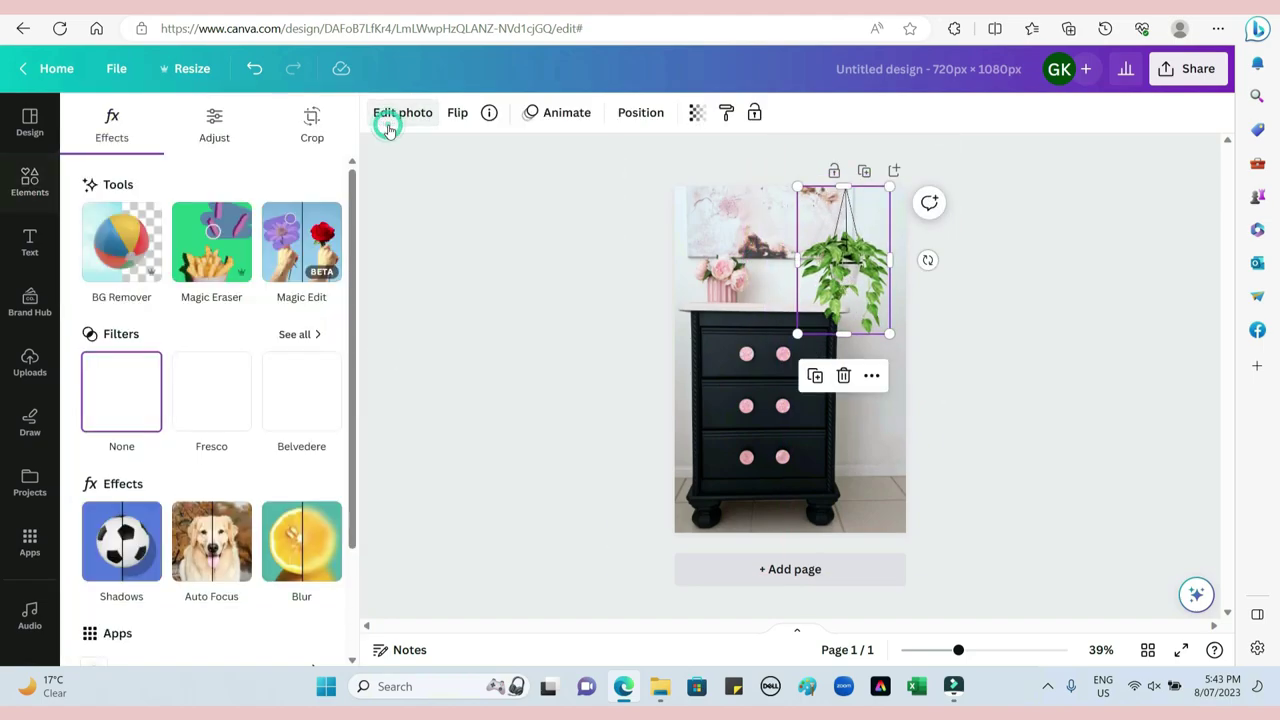
pyautogui.click(117, 539)
pyautogui.click(197, 323)
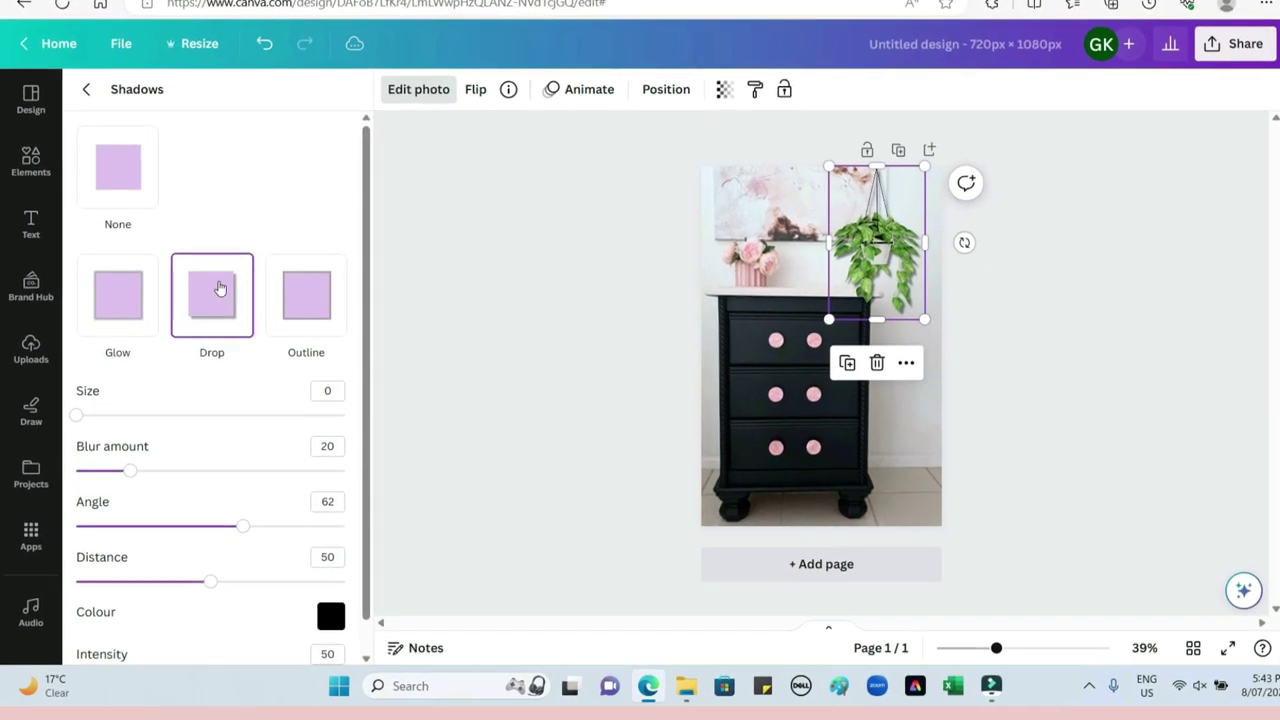
pyautogui.moveTo(188, 532); pyautogui.dragTo(232, 532)
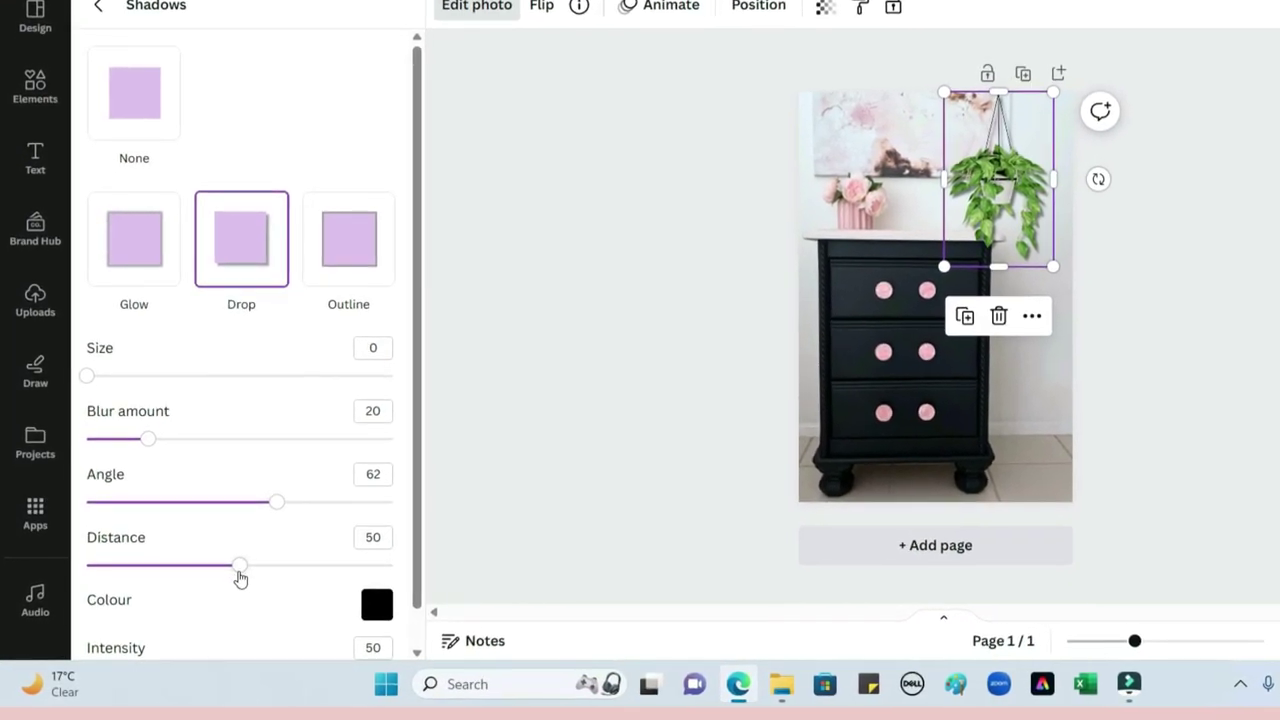
pyautogui.moveTo(240, 578); pyautogui.dragTo(307, 565)
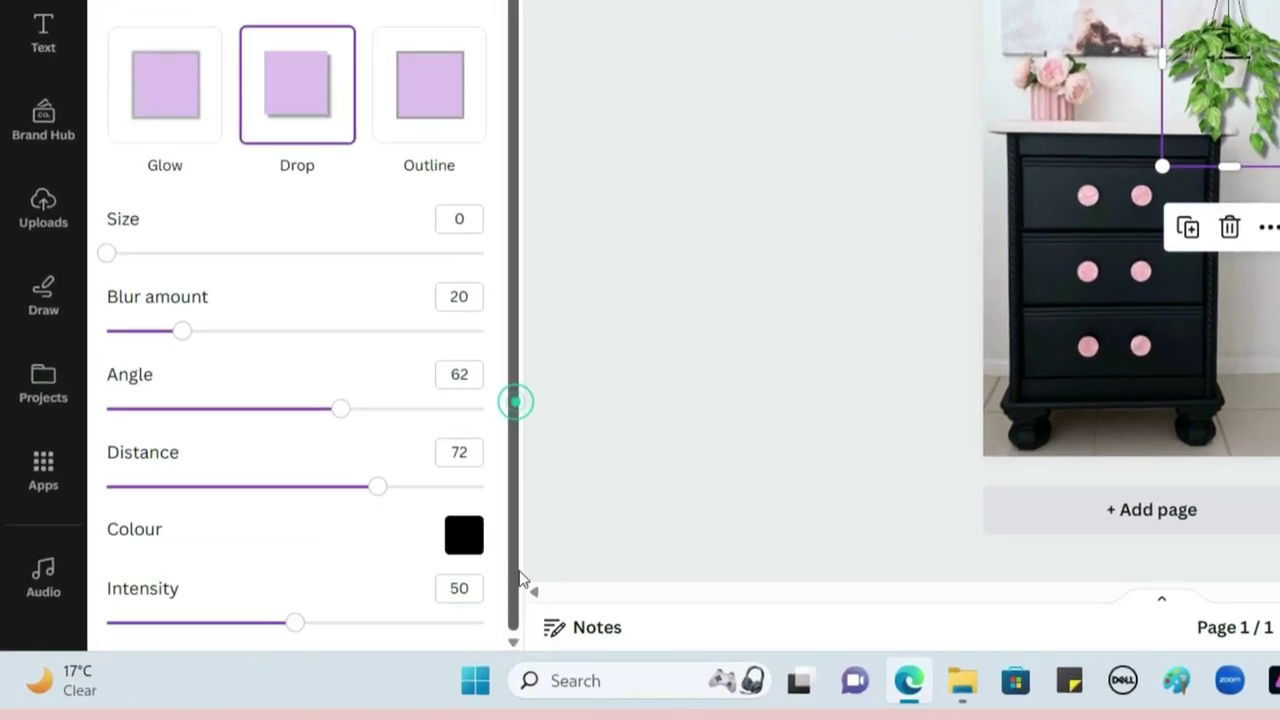
pyautogui.moveTo(296, 622); pyautogui.dragTo(212, 622)
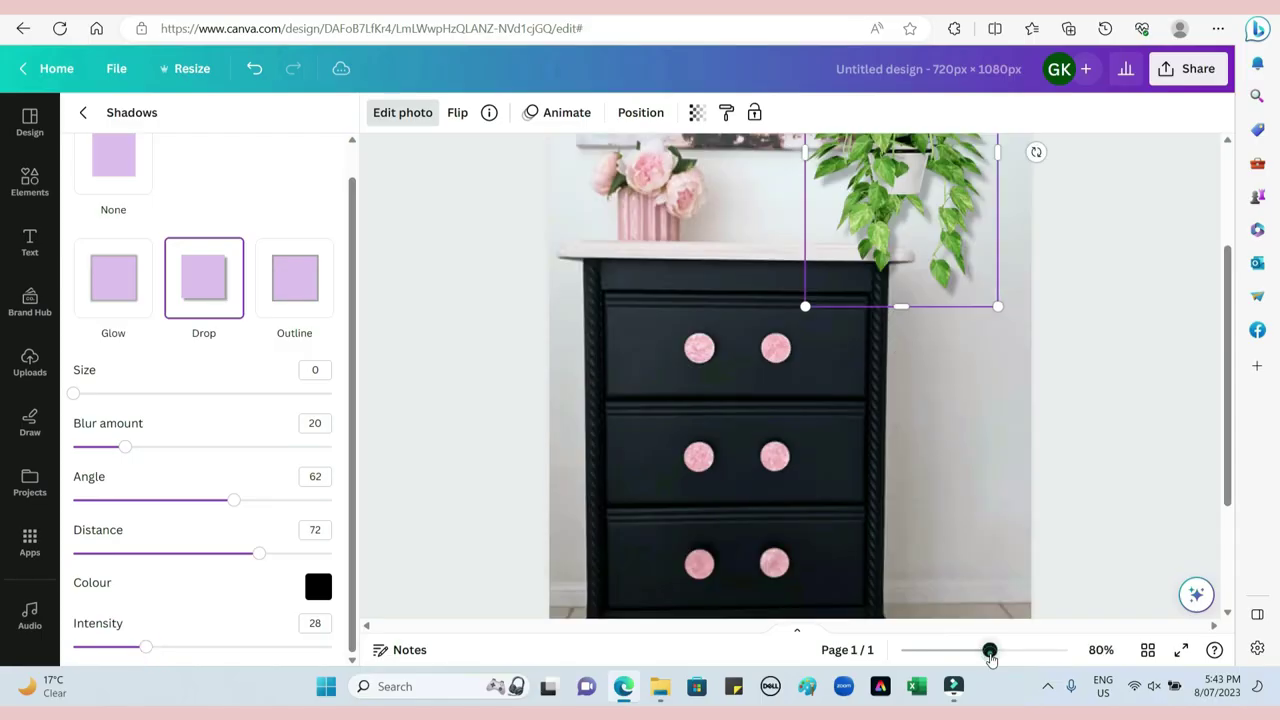
pyautogui.moveTo(1230, 358); pyautogui.dragTo(1222, 252)
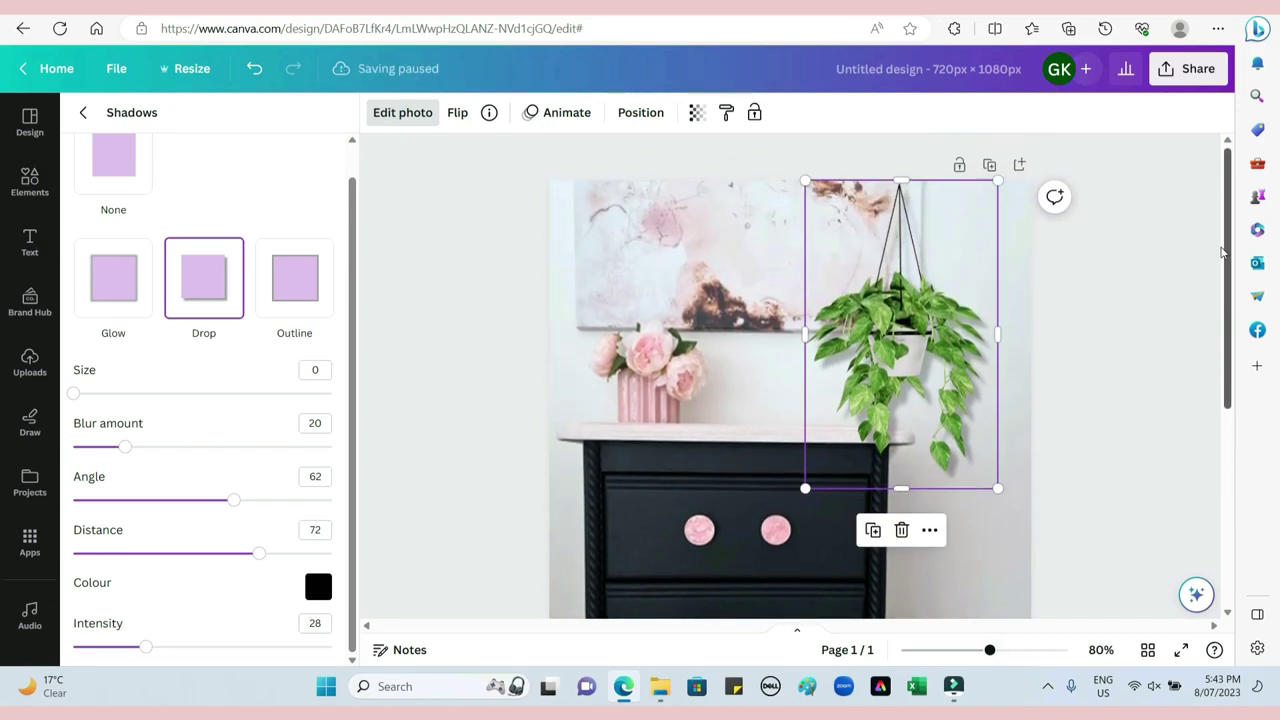
pyautogui.click(1073, 225)
pyautogui.click(487, 294)
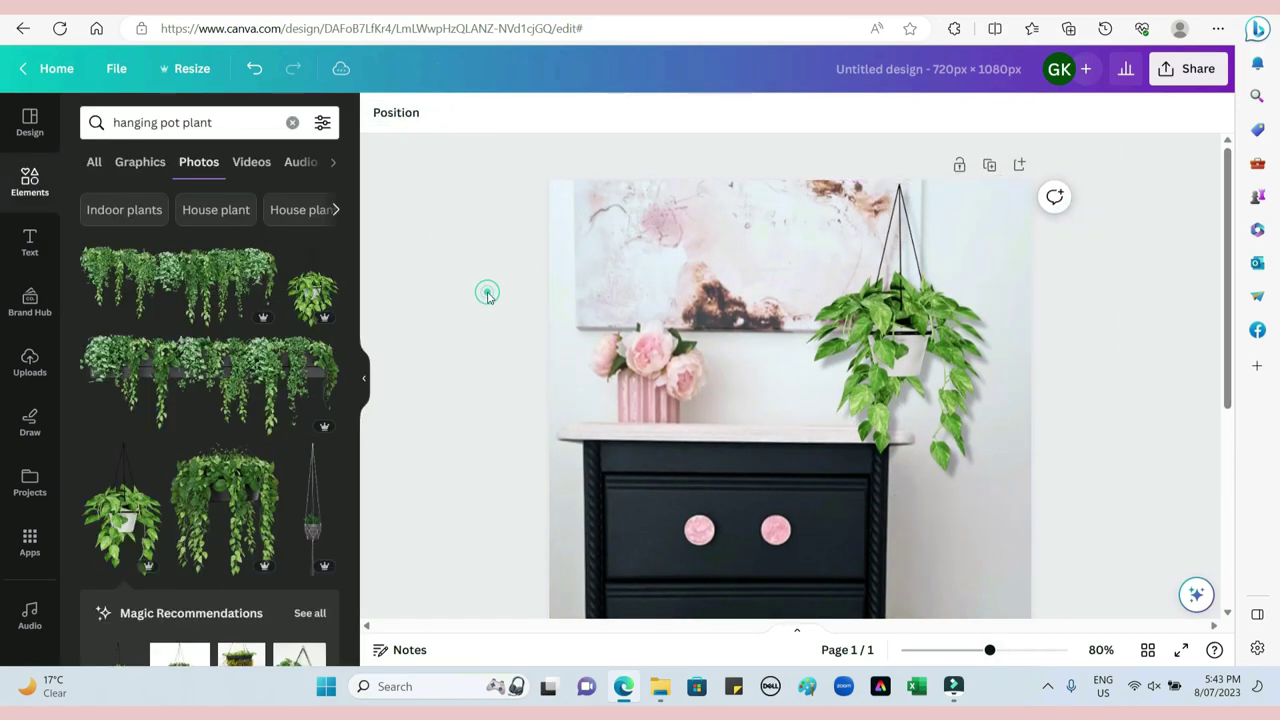
# Nudge the hanging plant slightly upward so its cords run past the photo's upper edge
pyautogui.click(884, 235)
pyautogui.moveTo(905, 242); pyautogui.dragTo(905, 230)
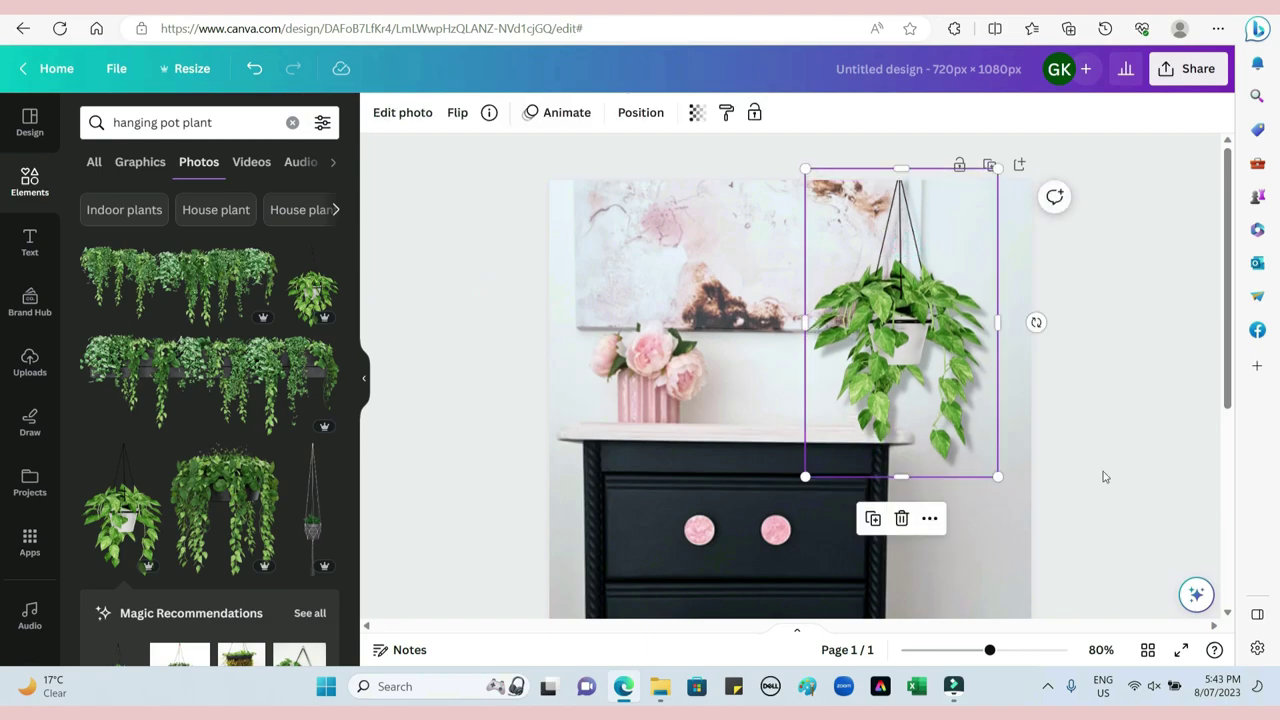
pyautogui.click(949, 651)
pyautogui.click(1075, 376)
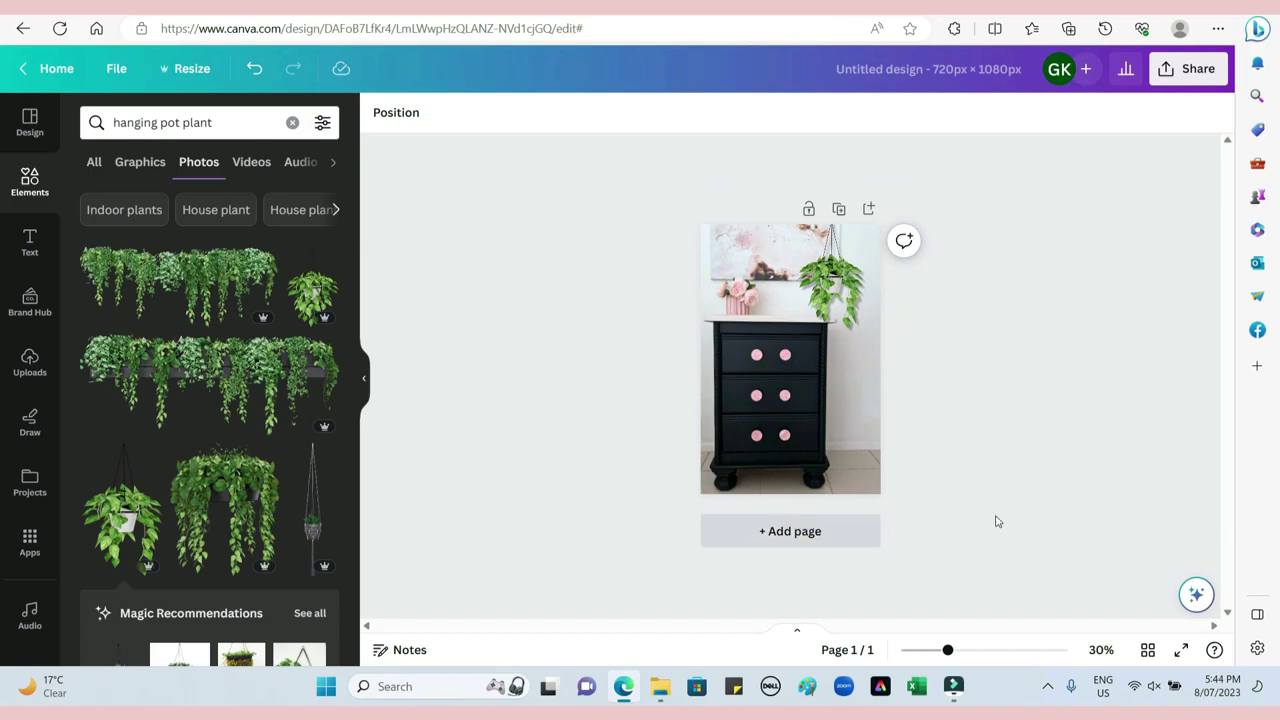
# Search the photos for "kids toy" and add the cut-out of a teddy bear with a truck and stacking rings
pyautogui.click(232, 116)
pyautogui.write('kids s')
pyautogui.press('BackSpace')
pyautogui.write('toy')
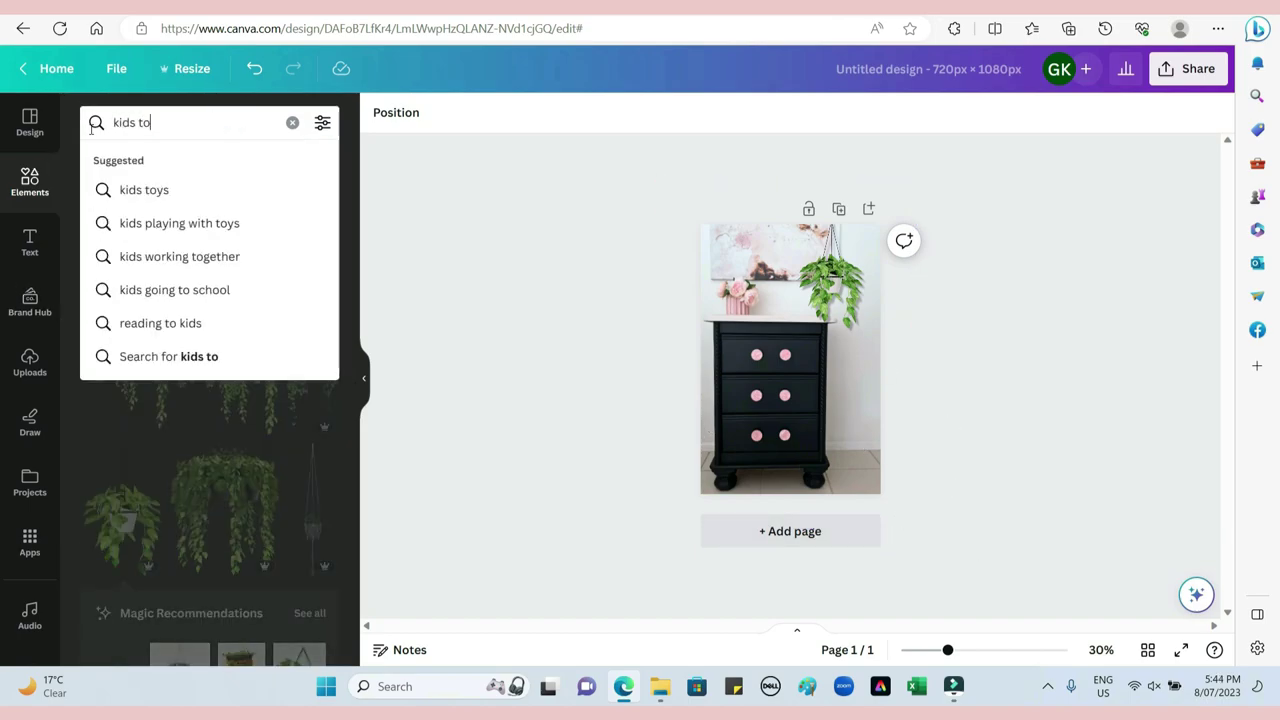
pyautogui.press('Return')
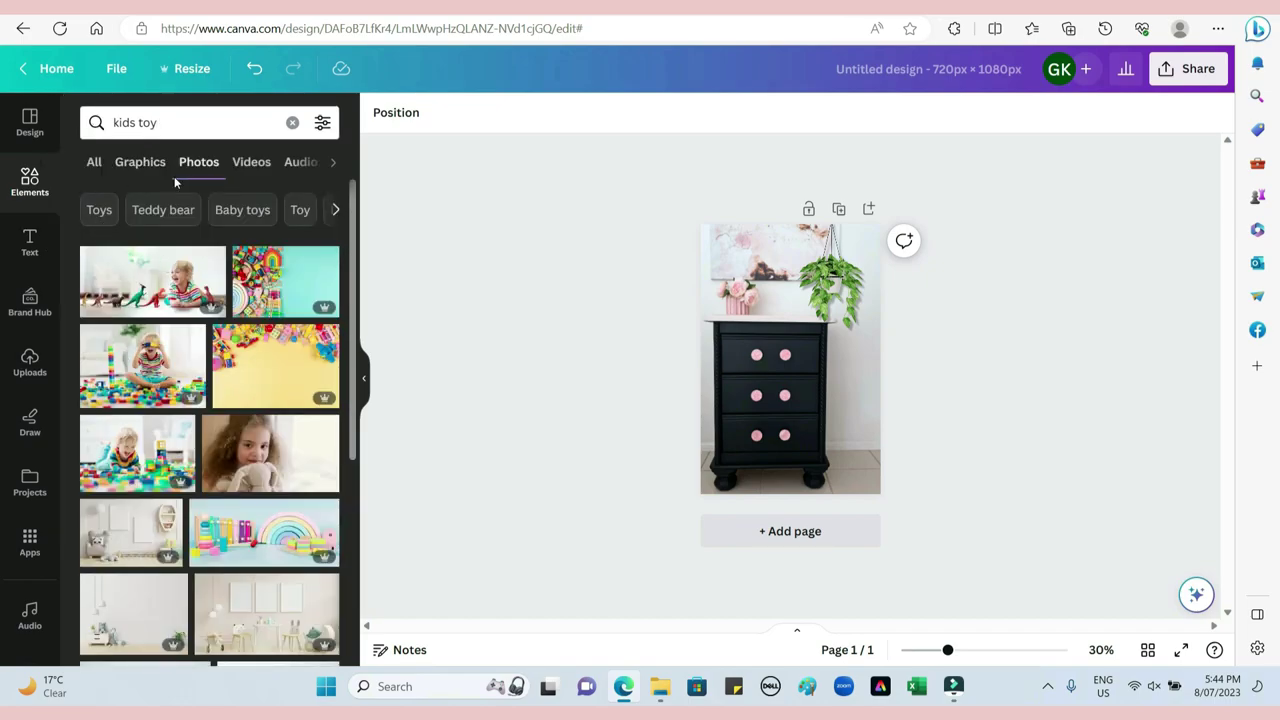
pyautogui.scroll(-10, 361, 263)
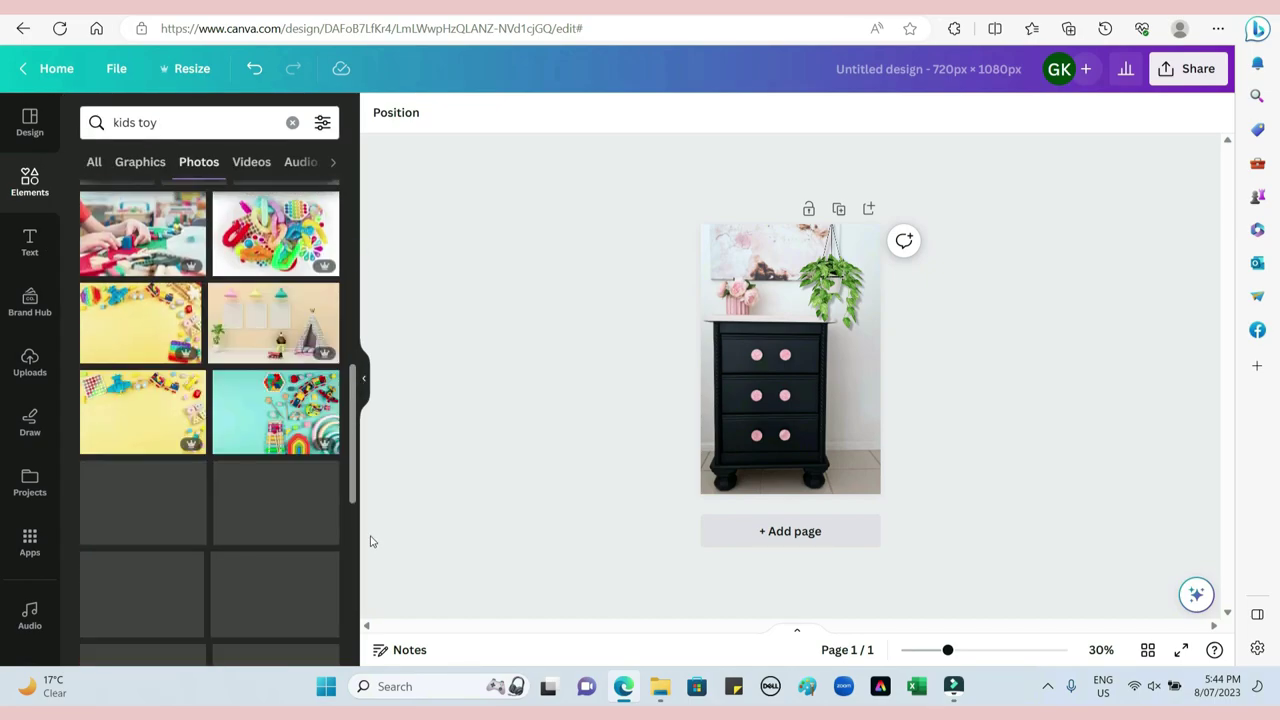
pyautogui.scroll(-2, 365, 595)
pyautogui.click(272, 537)
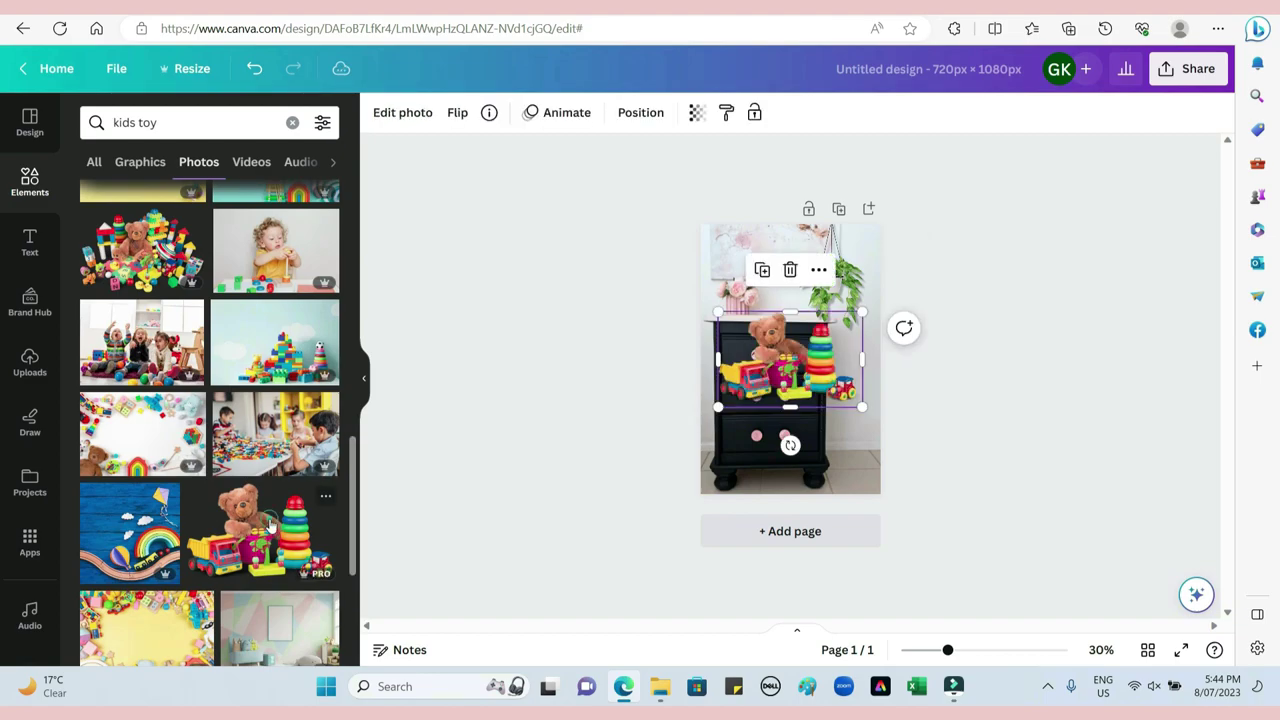
# Shrink the toy group and place it on the floor in front of the dresser's right foot
pyautogui.moveTo(820, 351); pyautogui.dragTo(858, 443)
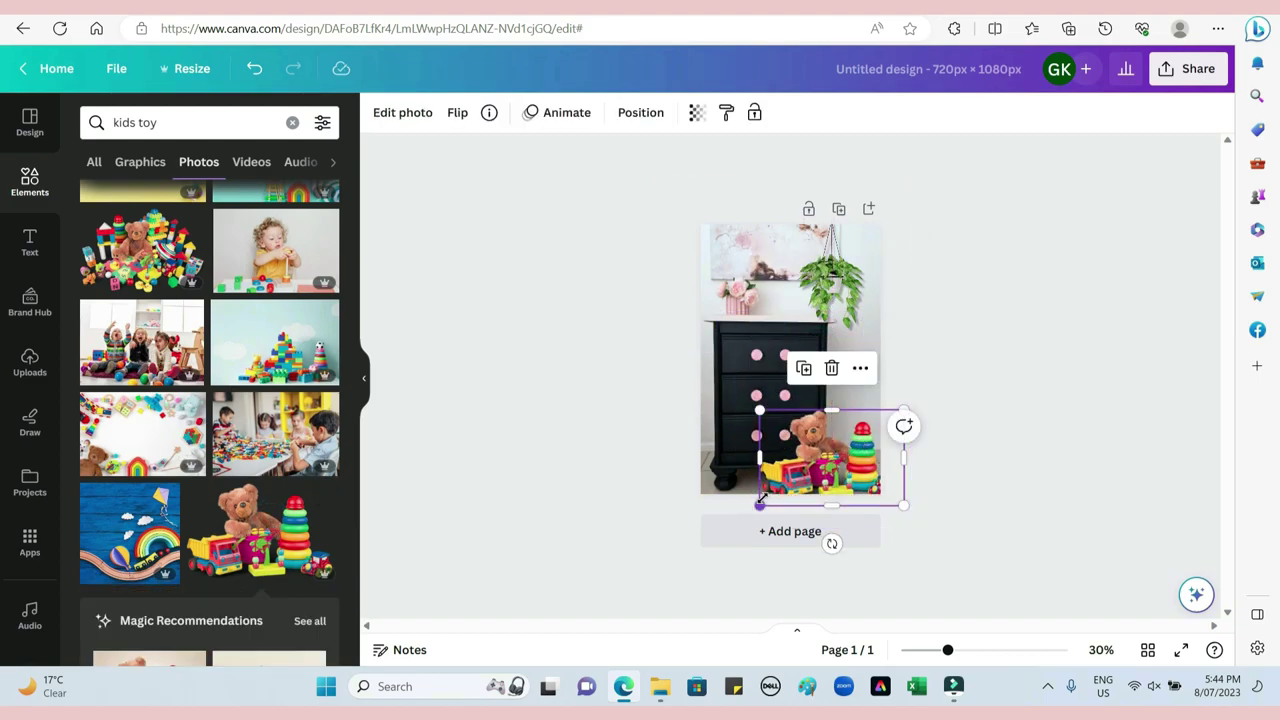
pyautogui.moveTo(760, 502); pyautogui.dragTo(797, 479)
pyautogui.moveTo(828, 436); pyautogui.dragTo(810, 452)
pyautogui.moveTo(350, 424); pyautogui.dragTo(348, 599)
pyautogui.scroll(-4, 348, 599)
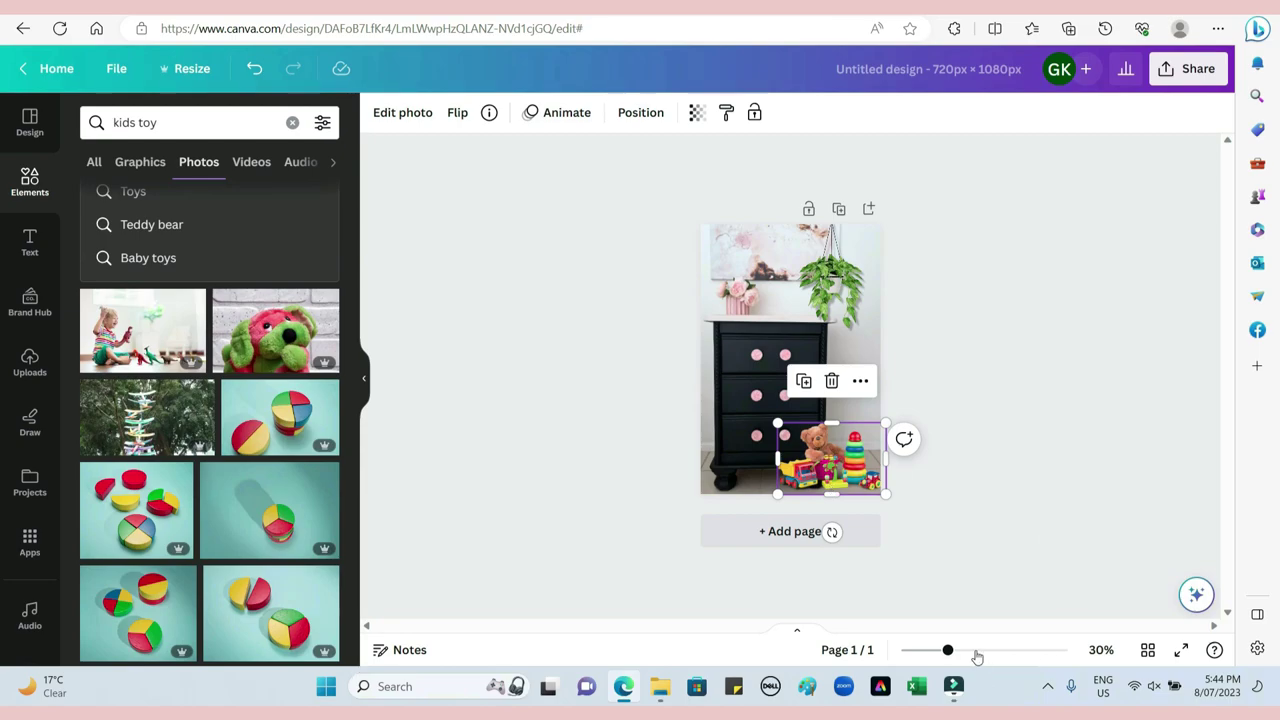
# Nudge the toy group slightly down towards the photo's lower edge
pyautogui.click(977, 652)
pyautogui.click(1145, 330)
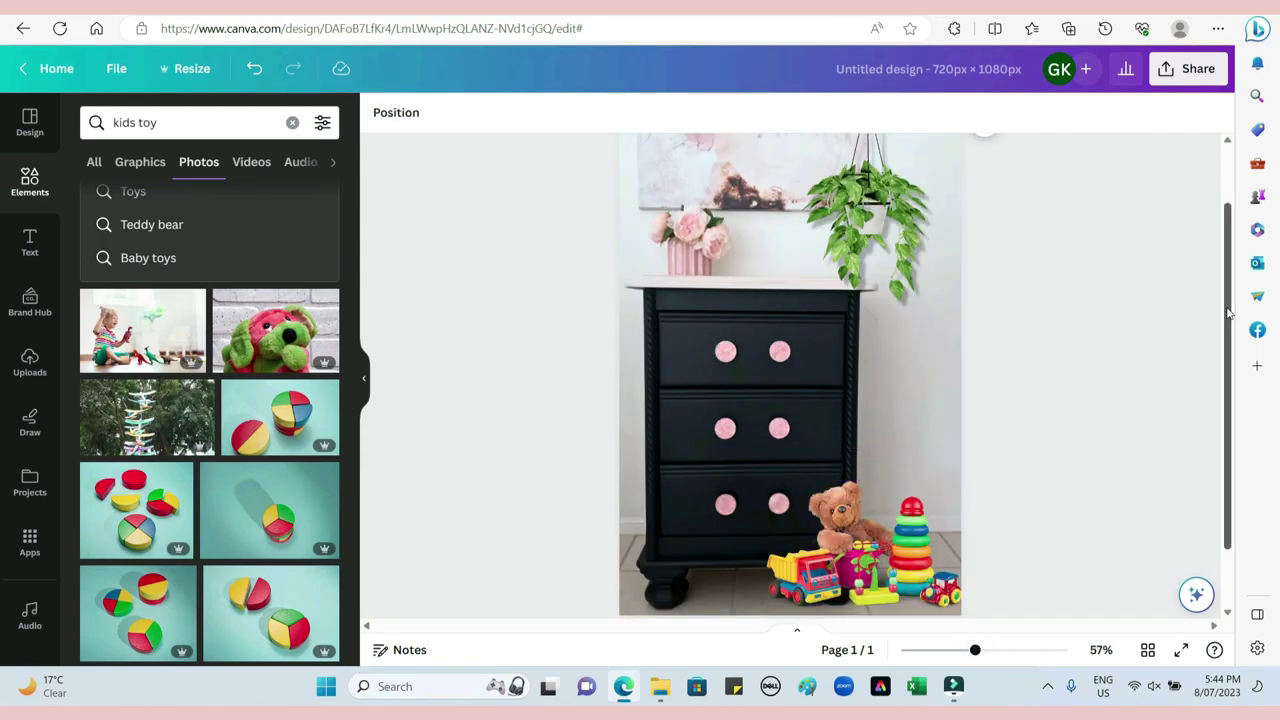
pyautogui.scroll(-2, 1228, 313)
pyautogui.click(870, 465)
pyautogui.moveTo(847, 516); pyautogui.dragTo(847, 526)
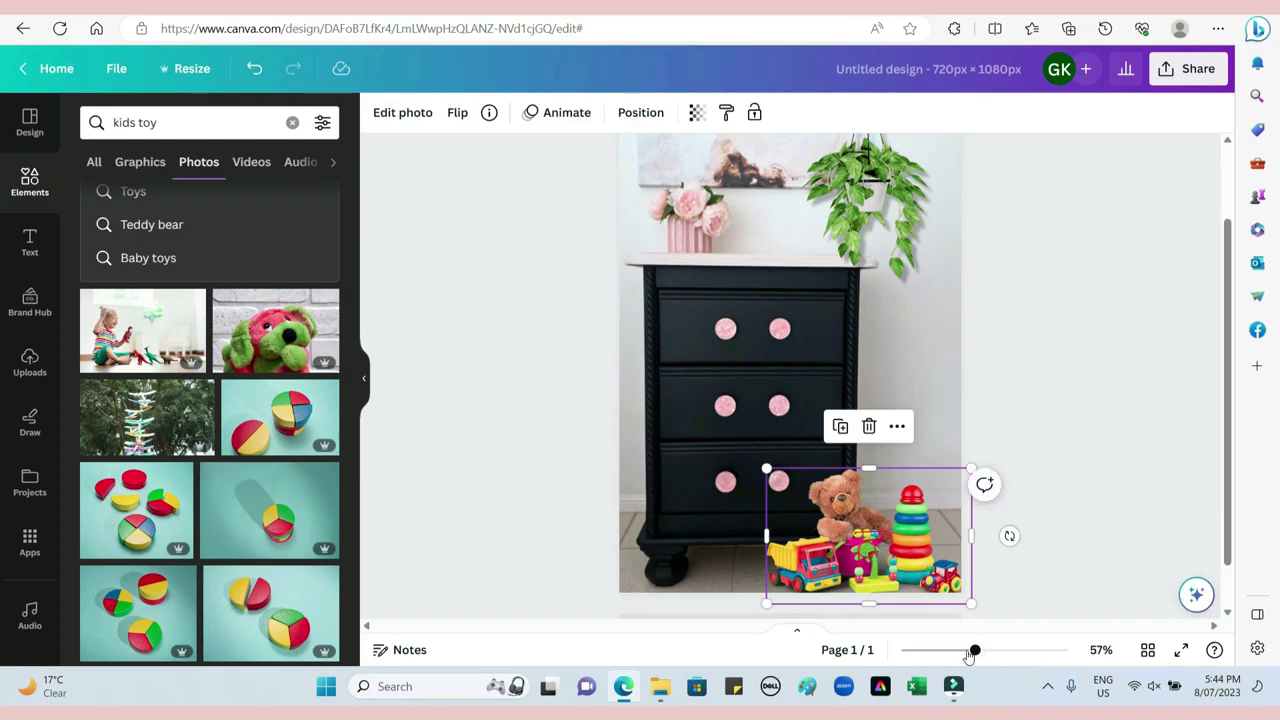
pyautogui.moveTo(977, 650); pyautogui.dragTo(987, 650)
pyautogui.moveTo(1227, 393); pyautogui.dragTo(1236, 436)
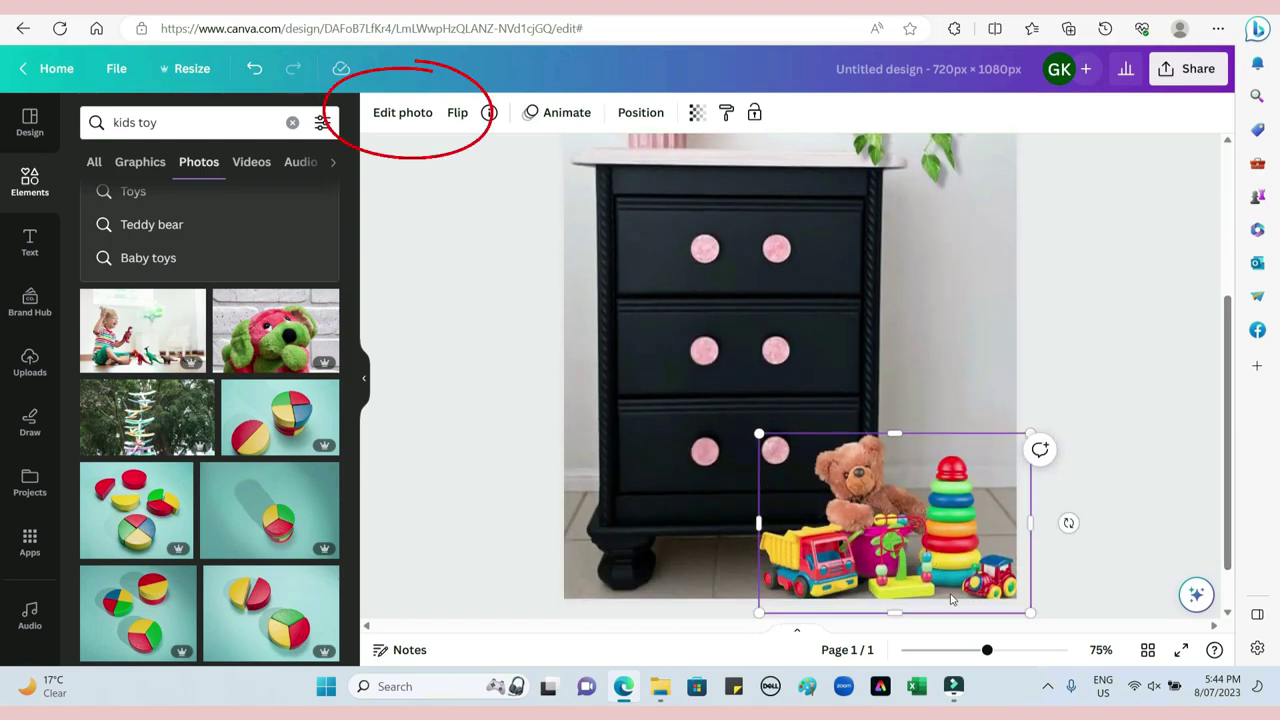
pyautogui.click(970, 652)
# Open Magic Edit and brush over the tiled floor around the two white bedside drawers, using a larger brush for the remaining area
pyautogui.click(404, 113)
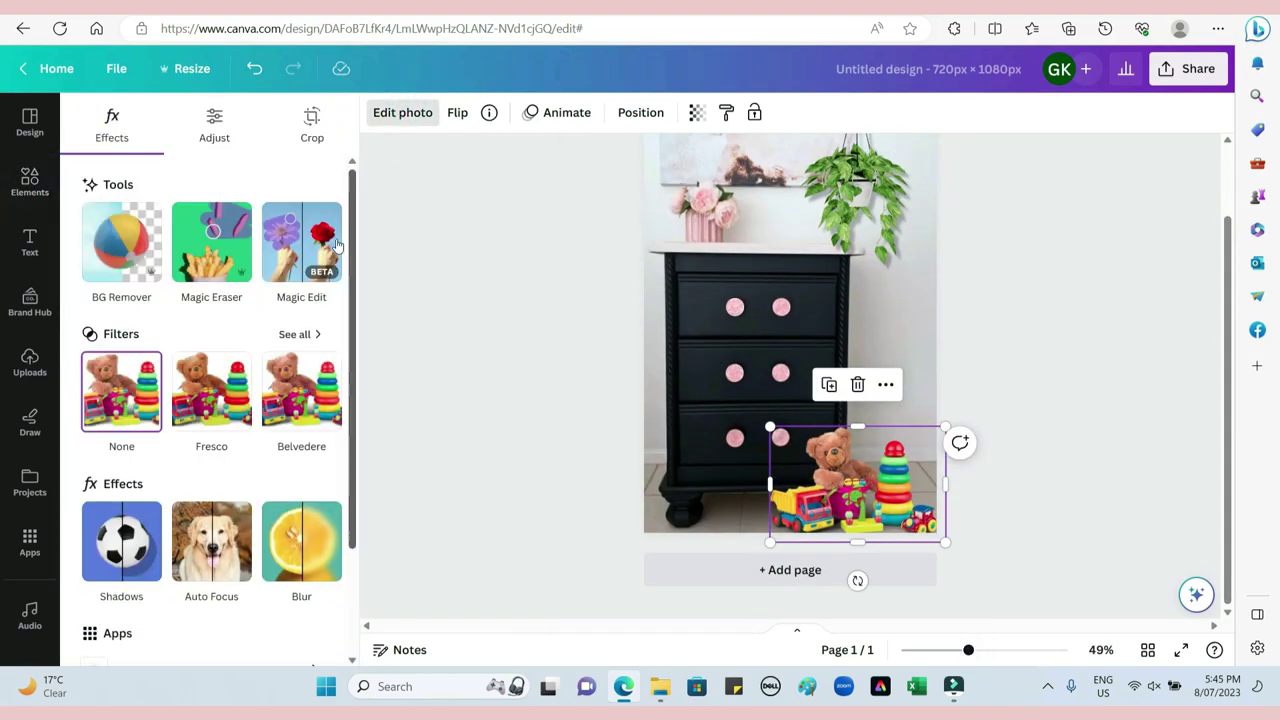
pyautogui.click(301, 242)
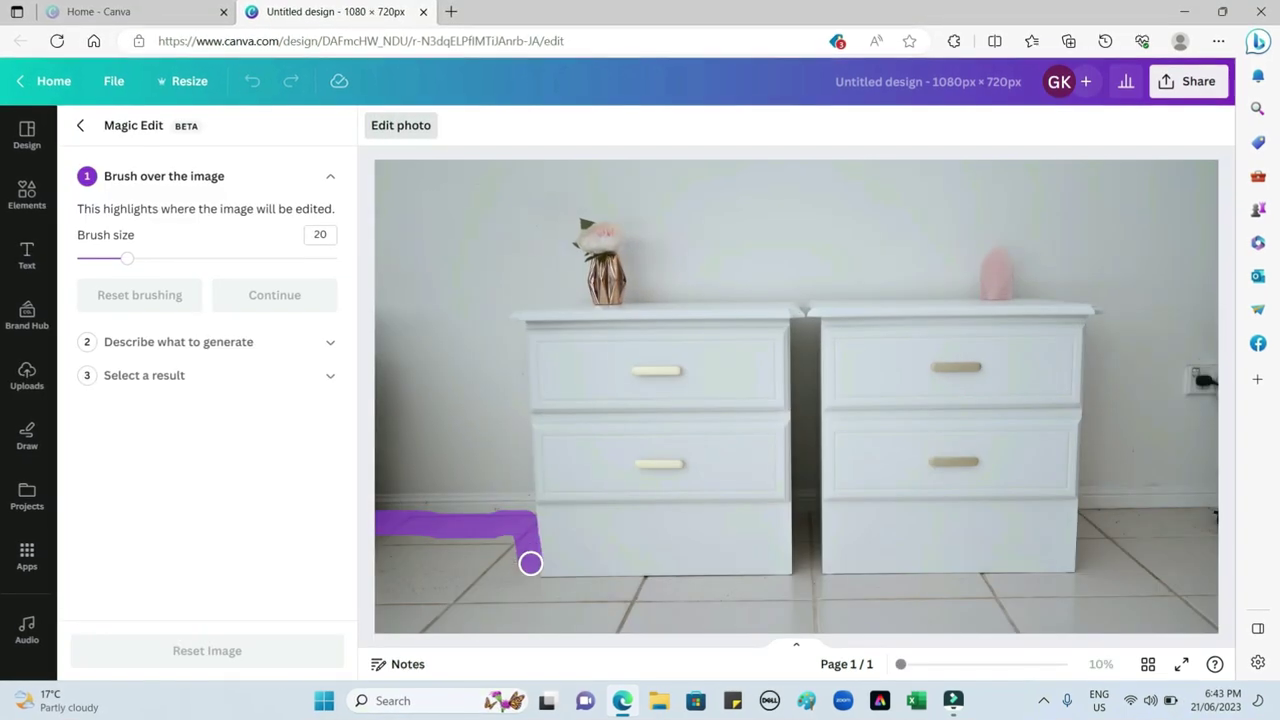
pyautogui.moveTo(529, 557)
pyautogui.mouseDown()
pyautogui.moveTo(387, 613)
pyautogui.moveTo(376, 572)
pyautogui.moveTo(393, 572)
pyautogui.moveTo(408, 616)
pyautogui.mouseUp()
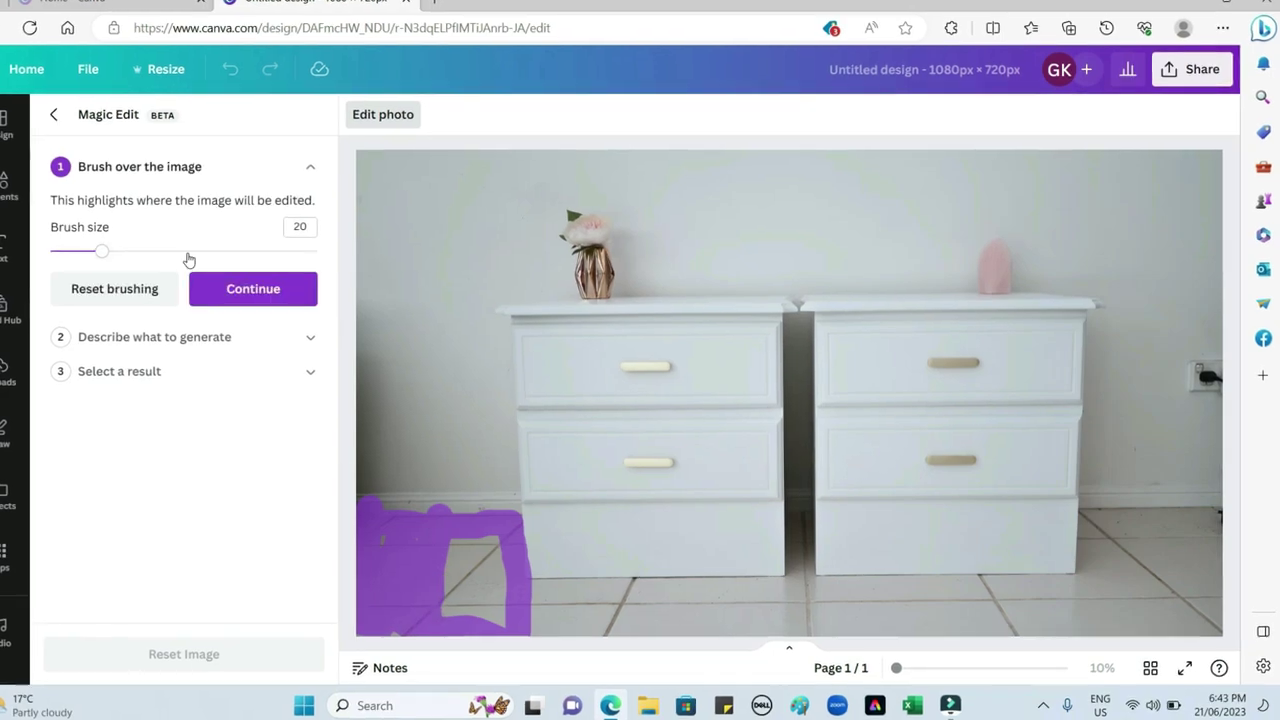
pyautogui.moveTo(118, 256); pyautogui.dragTo(204, 256)
pyautogui.moveTo(542, 606)
pyautogui.mouseDown()
pyautogui.moveTo(924, 614)
pyautogui.moveTo(1115, 562)
pyautogui.moveTo(1140, 530)
pyautogui.moveTo(1170, 616)
pyautogui.moveTo(1004, 618)
pyautogui.mouseUp()
# Generate a "rug" in the brushed floor area with Magic Edit
pyautogui.click(187, 277)
pyautogui.click(92, 253)
pyautogui.write('rug')
pyautogui.click(100, 545)
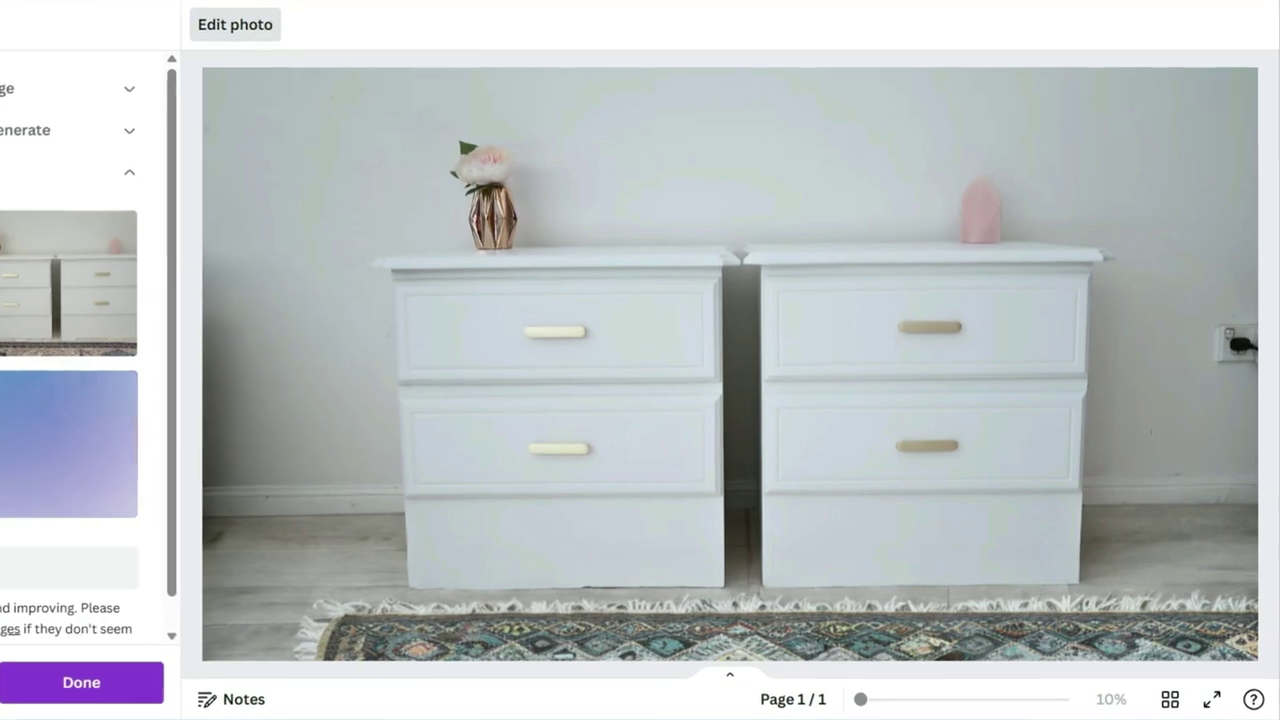
# Preview the dark patterned rug and the green diamond-patterned rug among the generated results
pyautogui.click(58, 278)
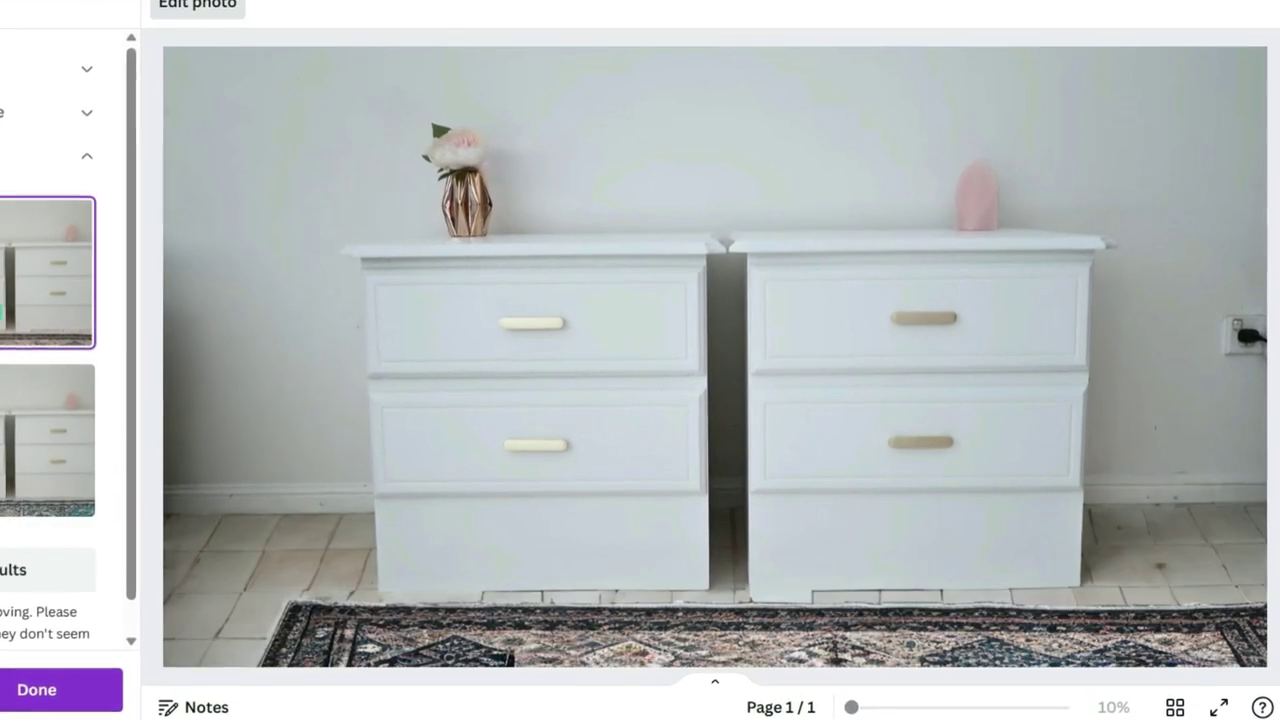
pyautogui.click(58, 442)
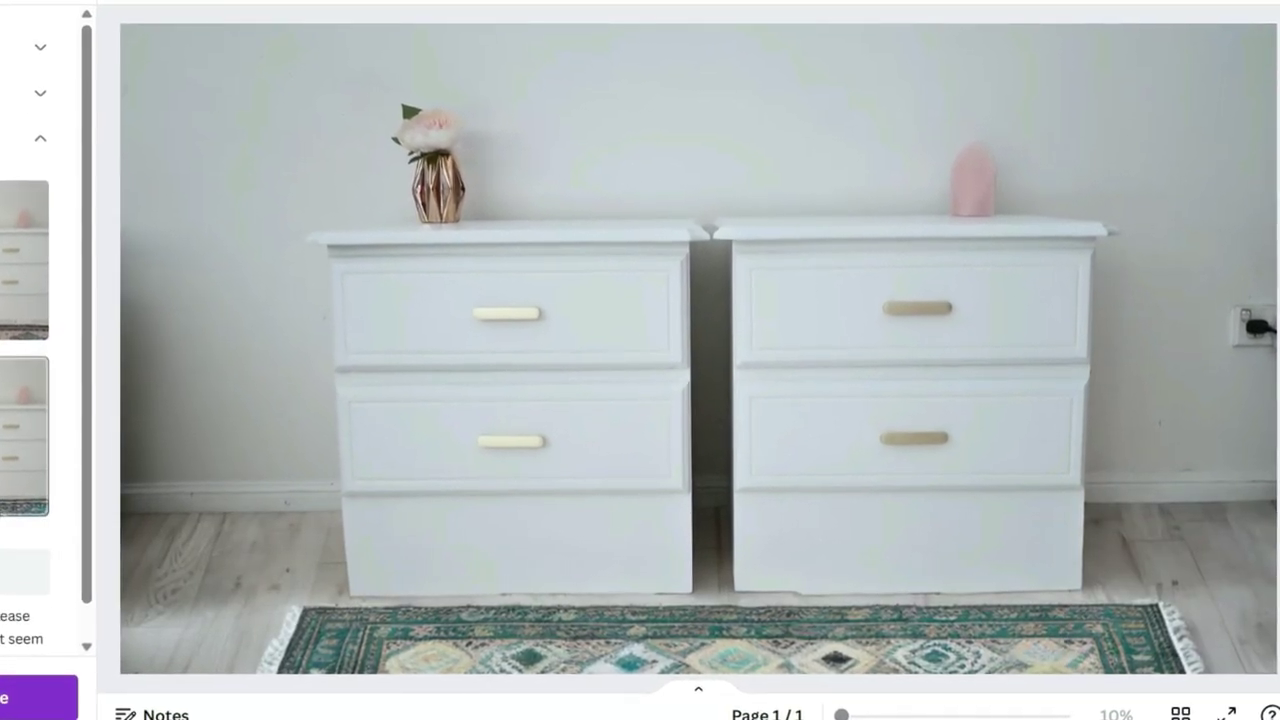
pyautogui.click(36, 440)
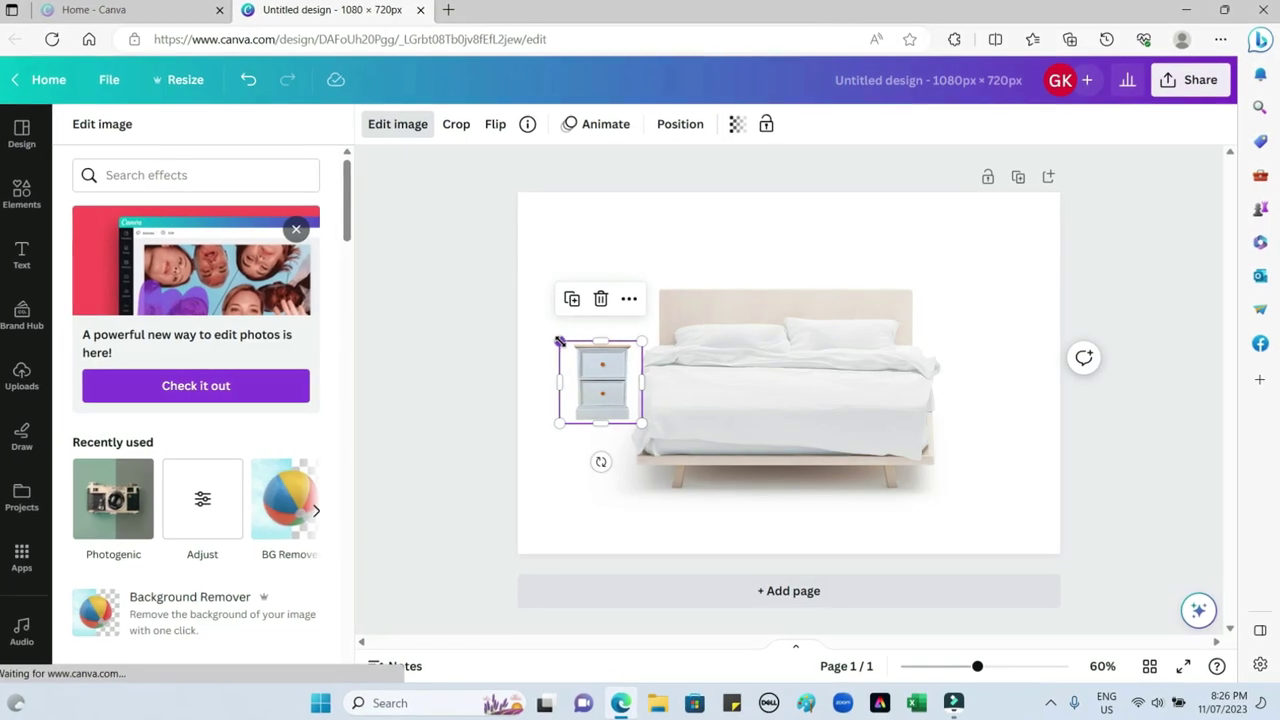
# Enlarge the blue bedside table and position it beside the left side of the bed
pyautogui.moveTo(560, 337); pyautogui.dragTo(506, 300)
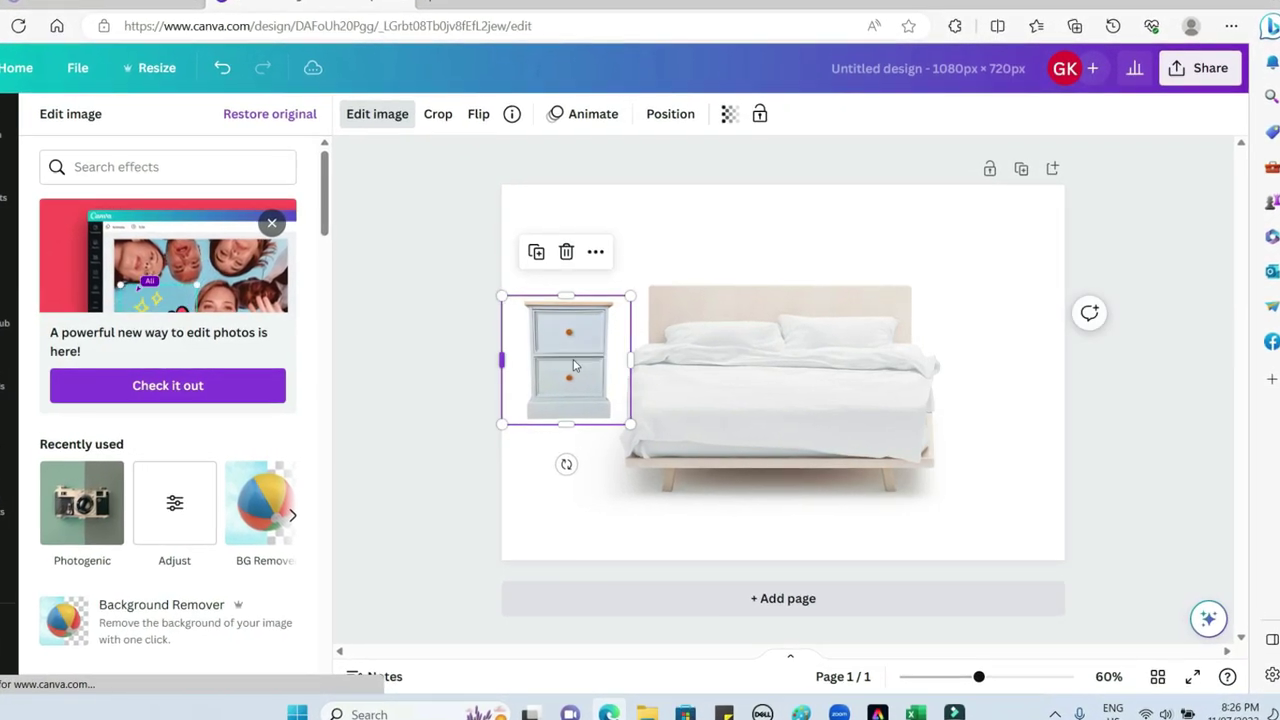
pyautogui.click(577, 402)
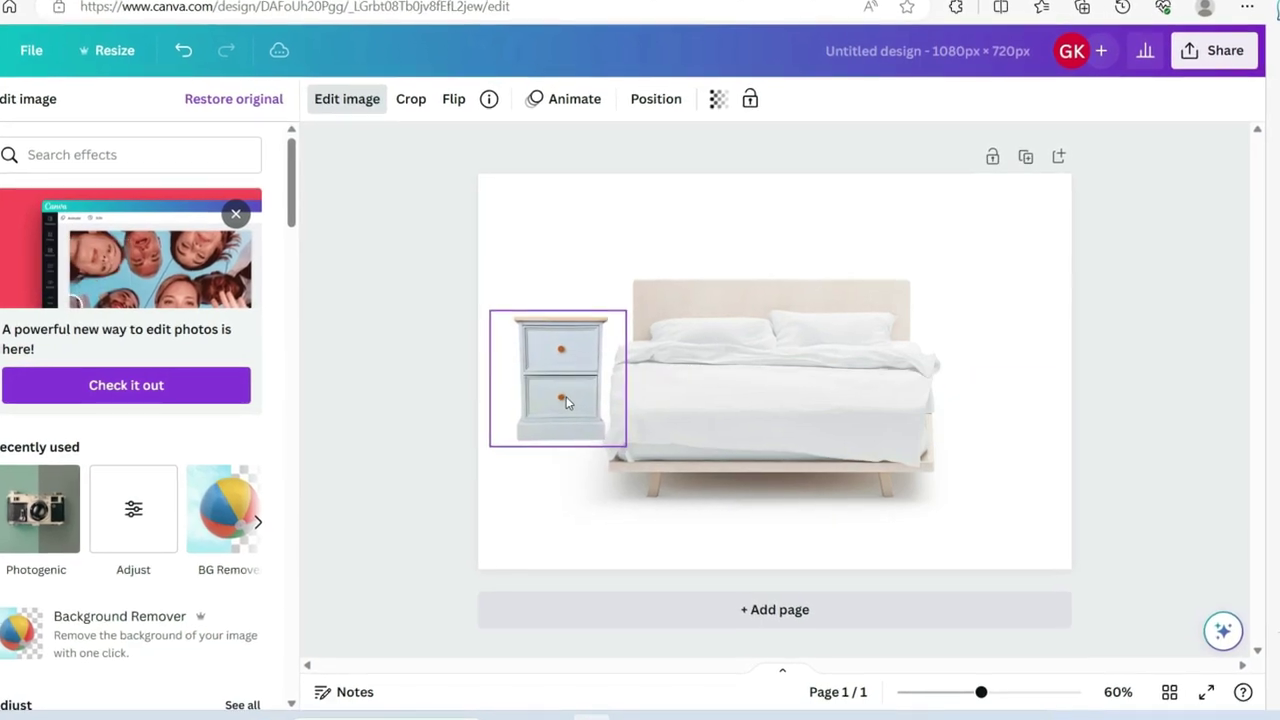
# Duplicate the blue bedside table and place the copy on the right side of the bed, level with the first
pyautogui.click(515, 261)
pyautogui.moveTo(536, 360); pyautogui.dragTo(981, 341)
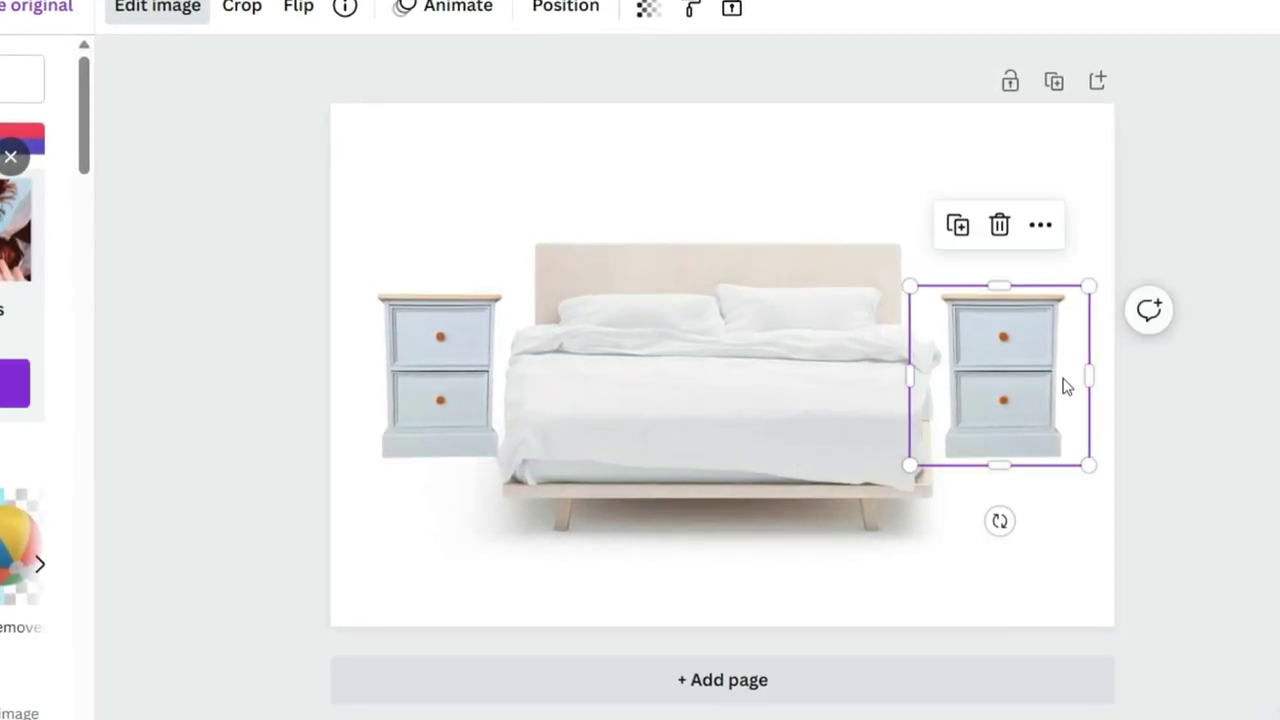
pyautogui.click(1168, 435)
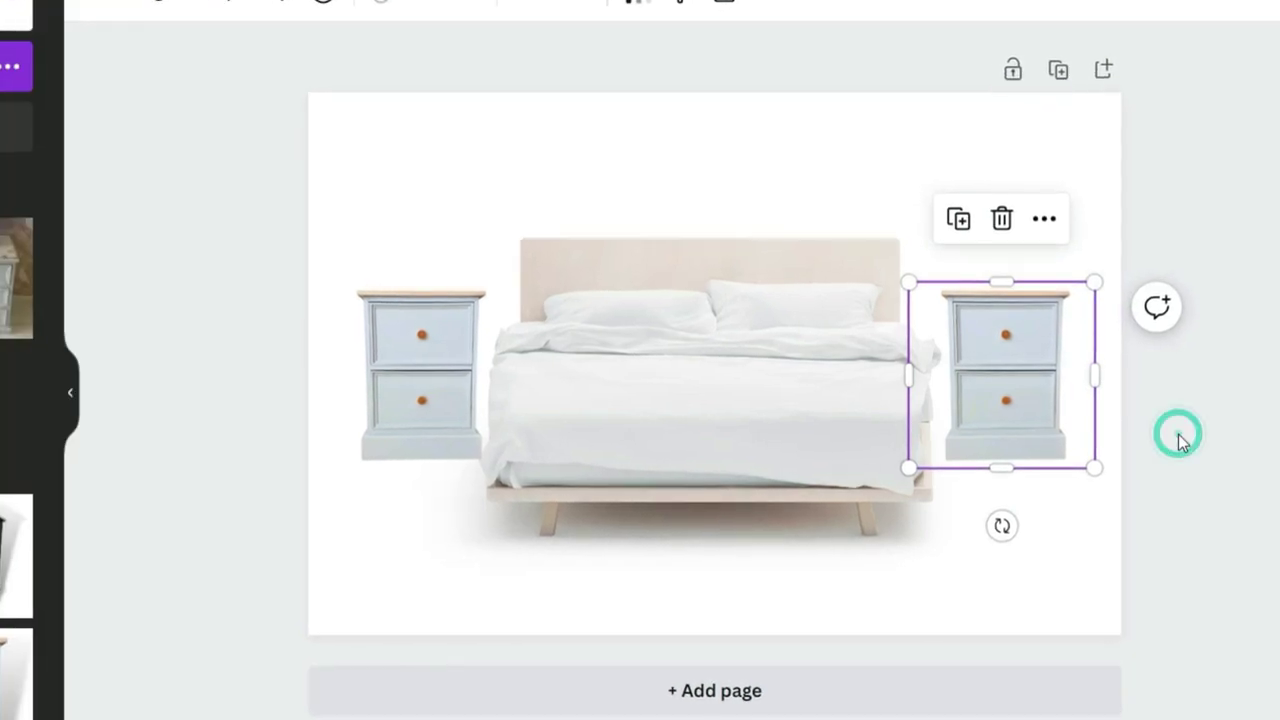
pyautogui.click(1076, 543)
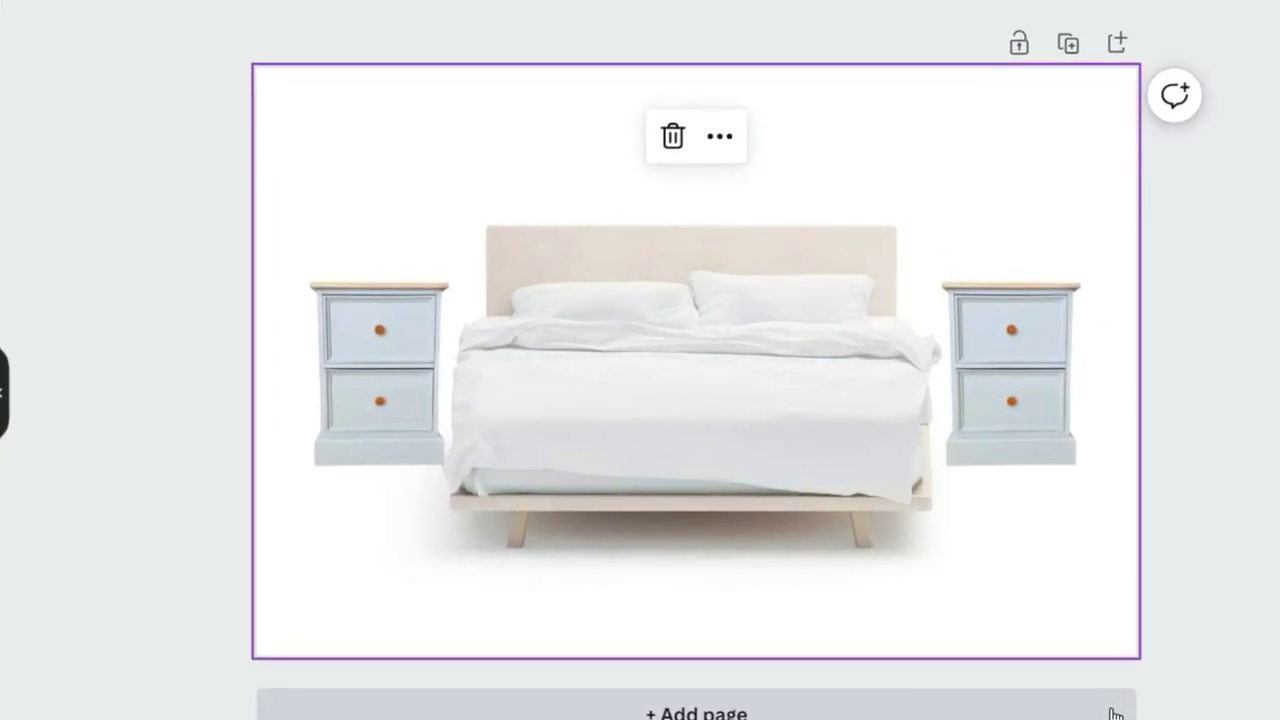
pyautogui.click(1076, 455)
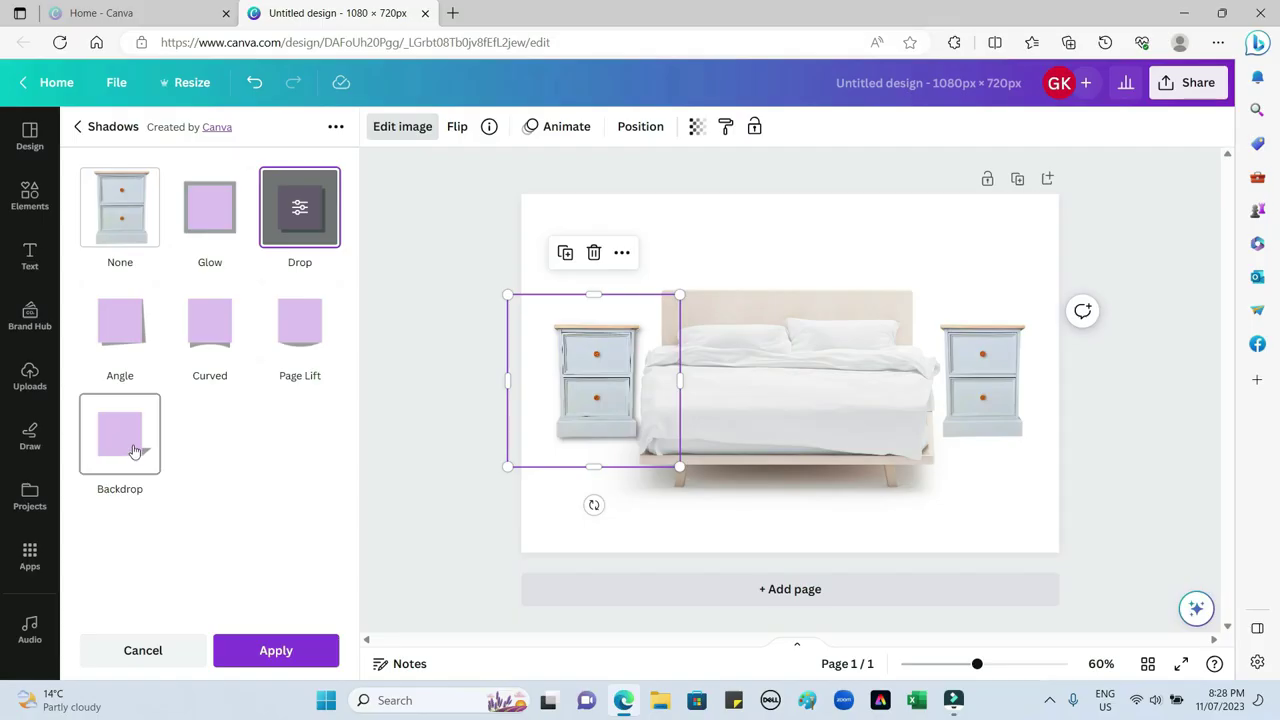
# Give the left bedside table a Backdrop shadow and replace the right one with a duplicate of it, level beside the bed
pyautogui.click(135, 451)
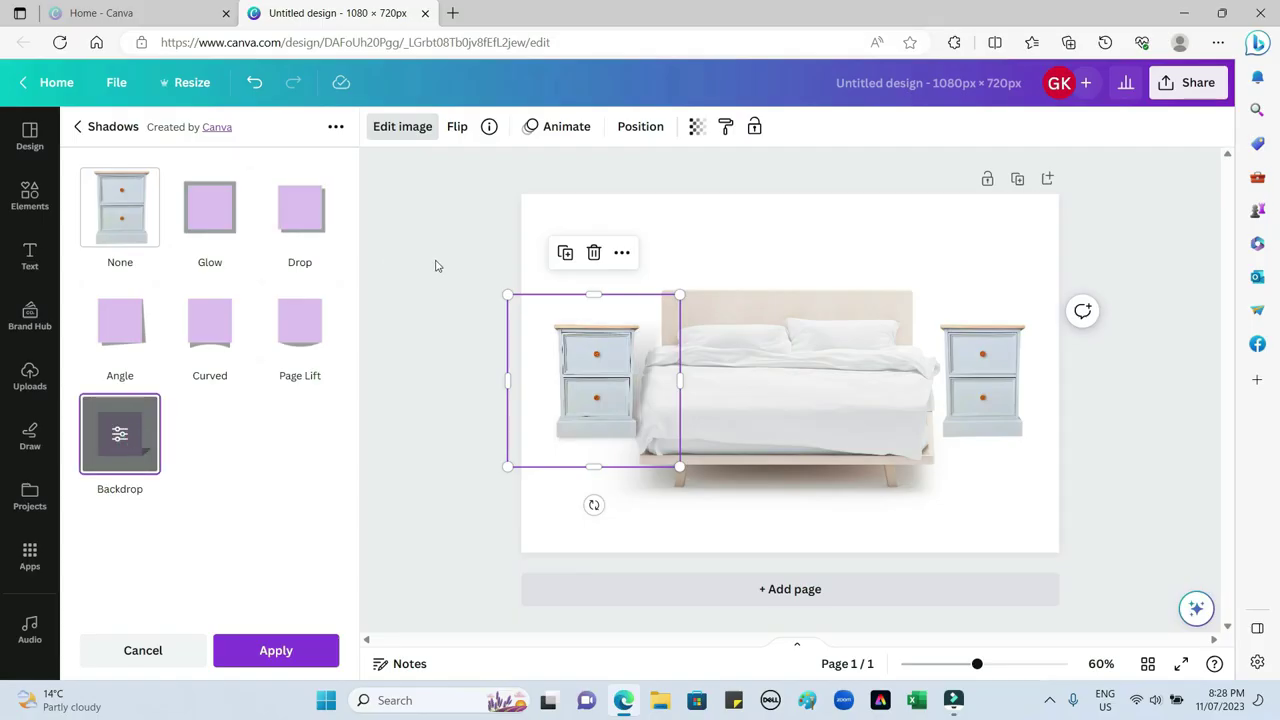
pyautogui.click(976, 403)
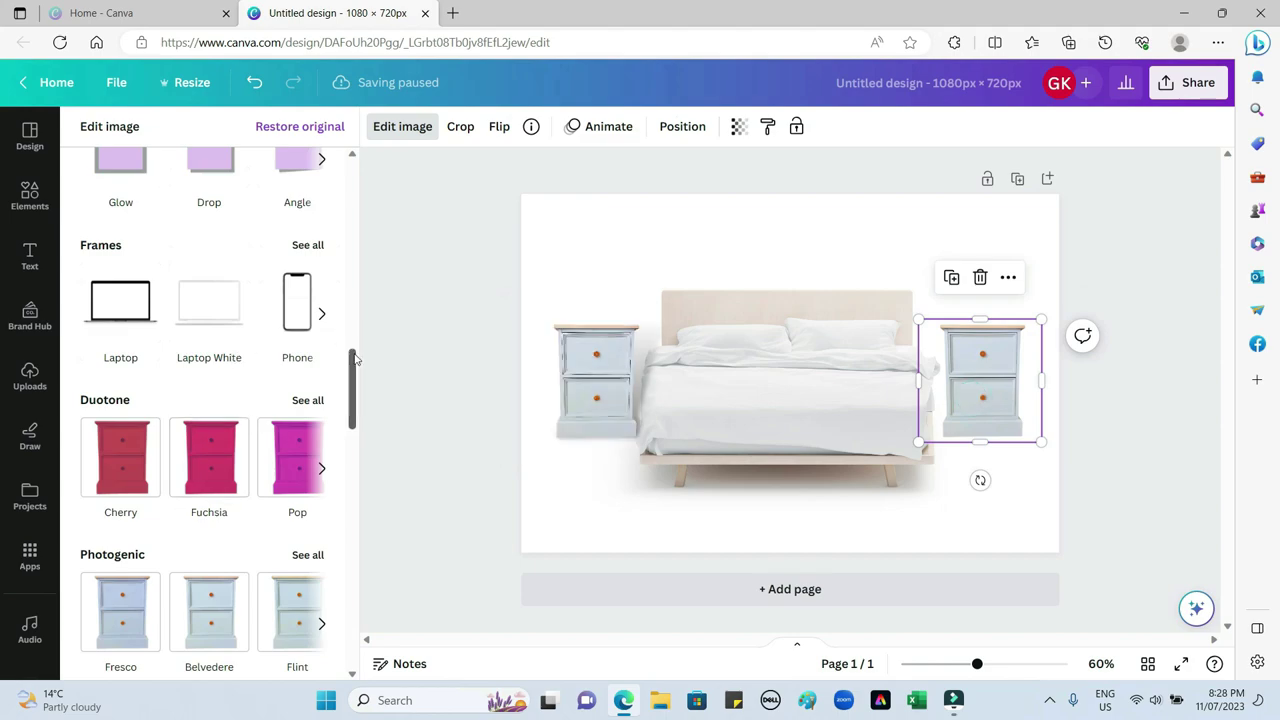
pyautogui.click(596, 356)
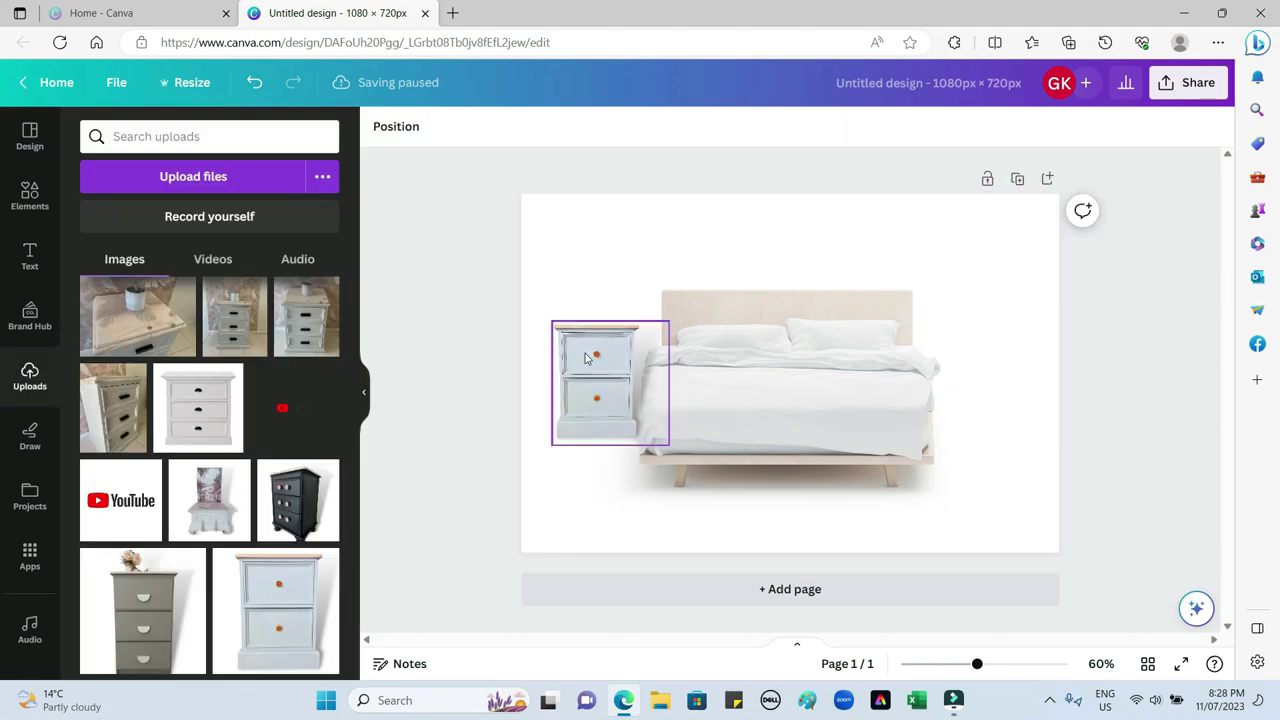
pyautogui.click(582, 279)
pyautogui.moveTo(935, 378)
pyautogui.mouseDown()
pyautogui.moveTo(921, 375)
pyautogui.moveTo(951, 376)
pyautogui.mouseUp()
pyautogui.click(1035, 540)
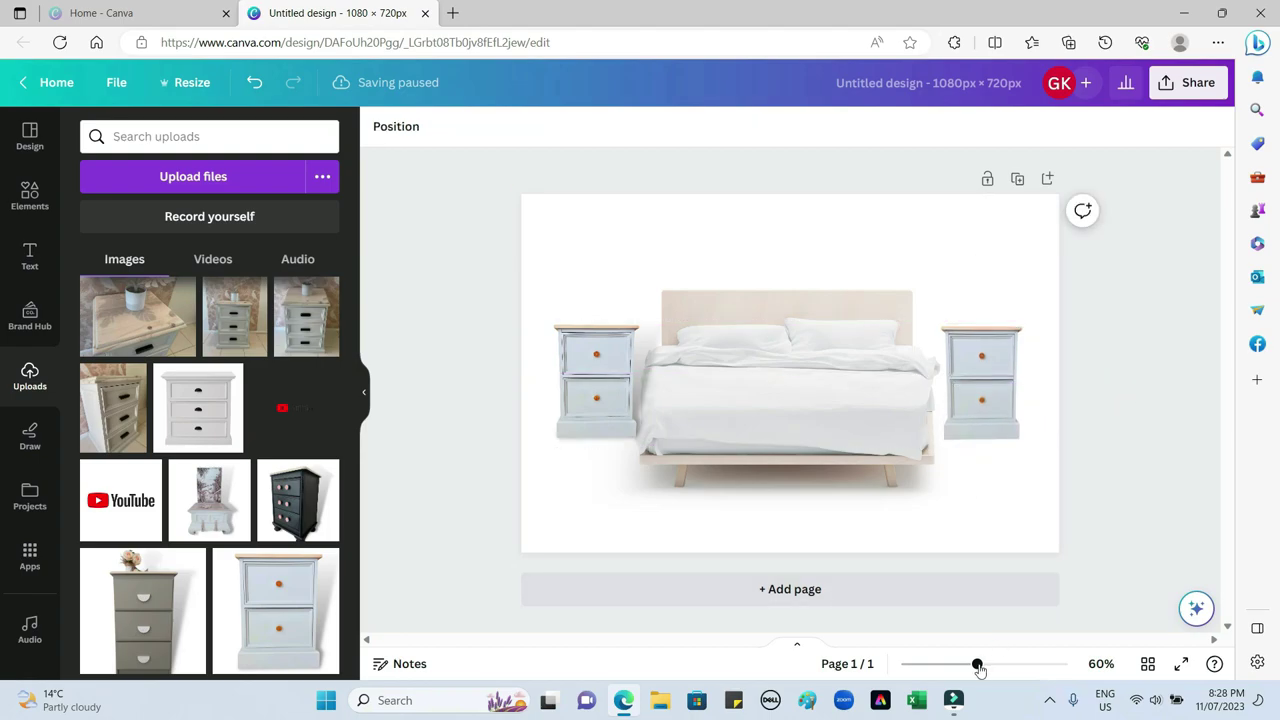
pyautogui.click(983, 403)
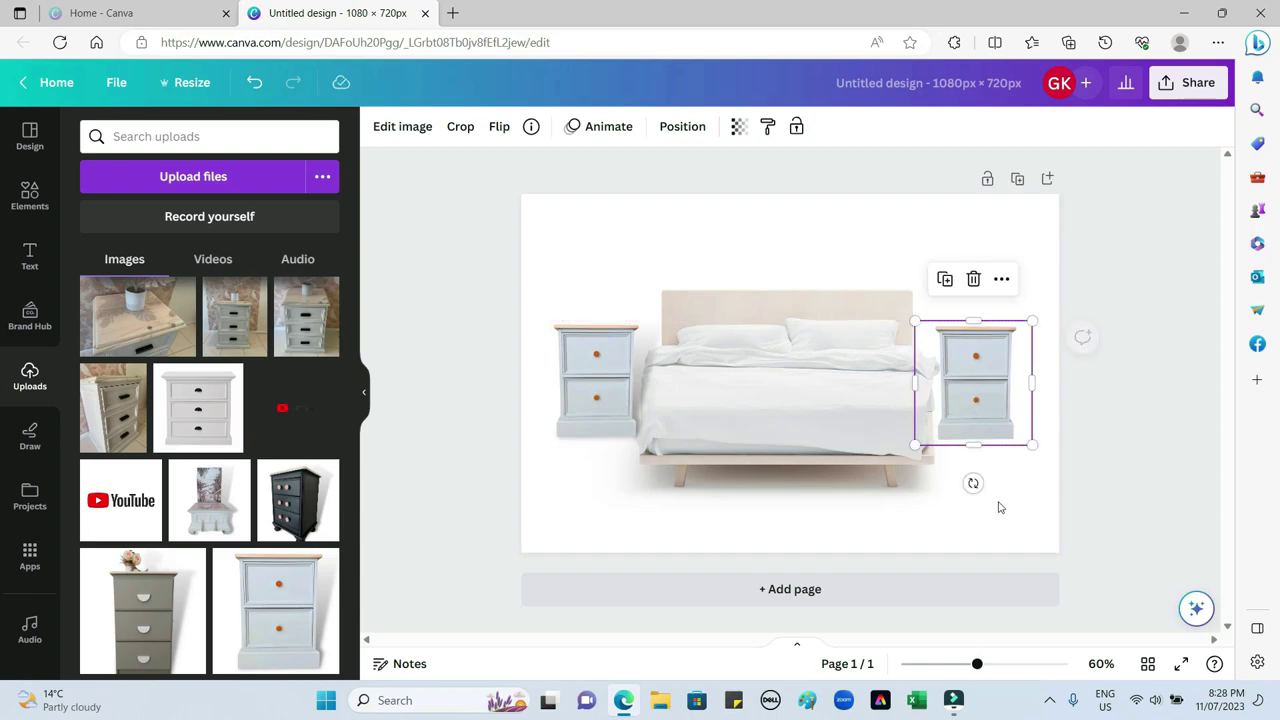
# Download the bedroom design as a PNG at 1,080 × 720 px
pyautogui.moveTo(979, 672); pyautogui.dragTo(951, 665)
pyautogui.click(978, 476)
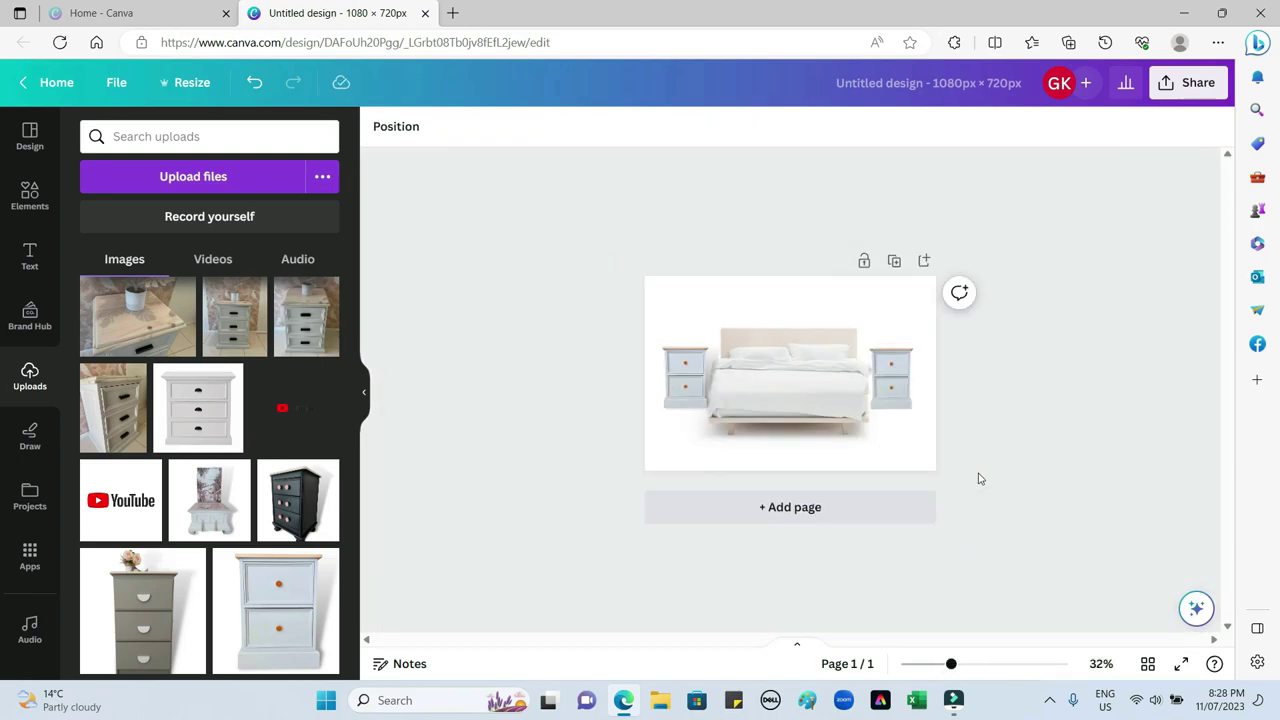
pyautogui.moveTo(952, 664); pyautogui.dragTo(981, 664)
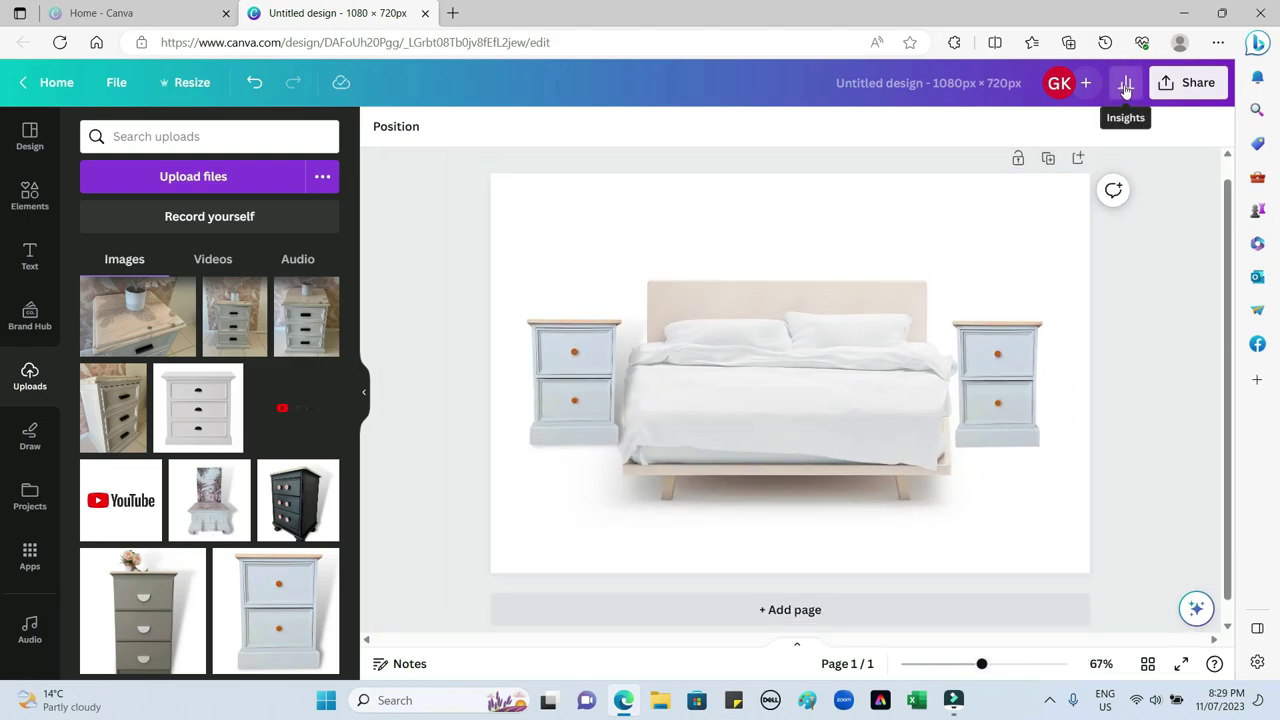
pyautogui.click(1188, 82)
pyautogui.click(943, 505)
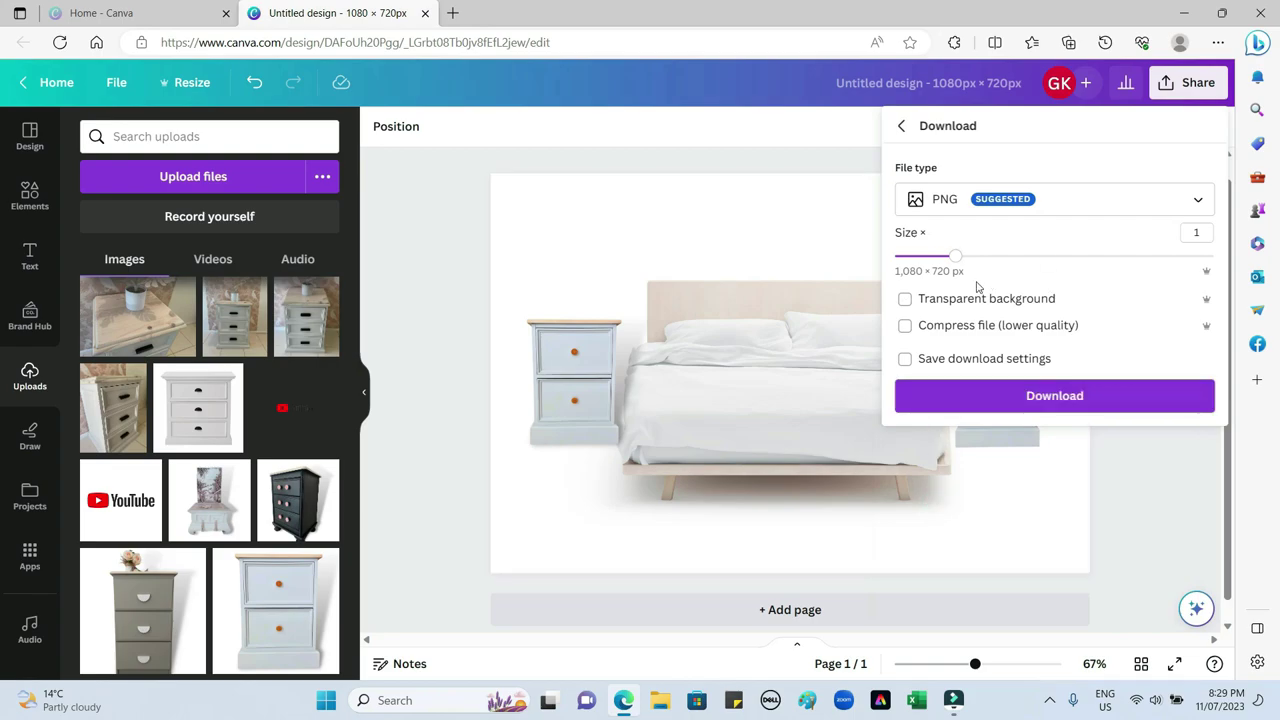
pyautogui.click(1017, 400)
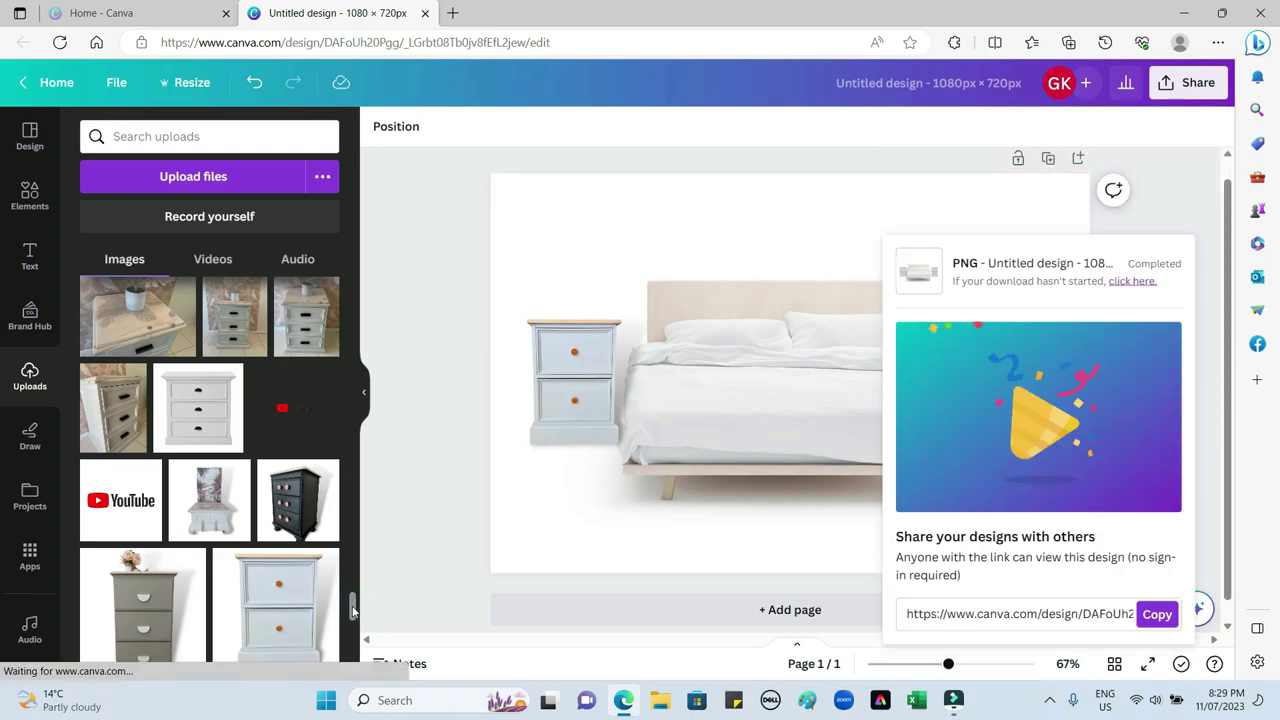
pyautogui.scroll(-5, 300, 500)
pyautogui.scroll(-3, 349, 634)
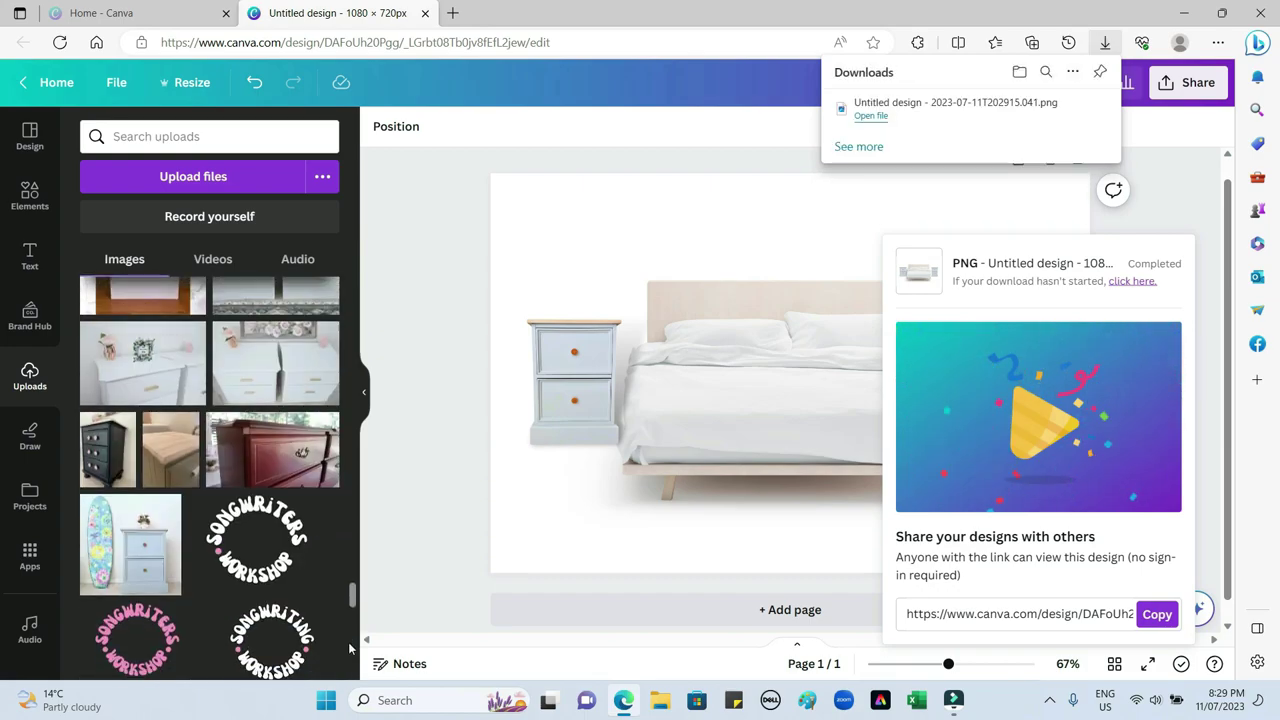
pyautogui.scroll(2, 348, 642)
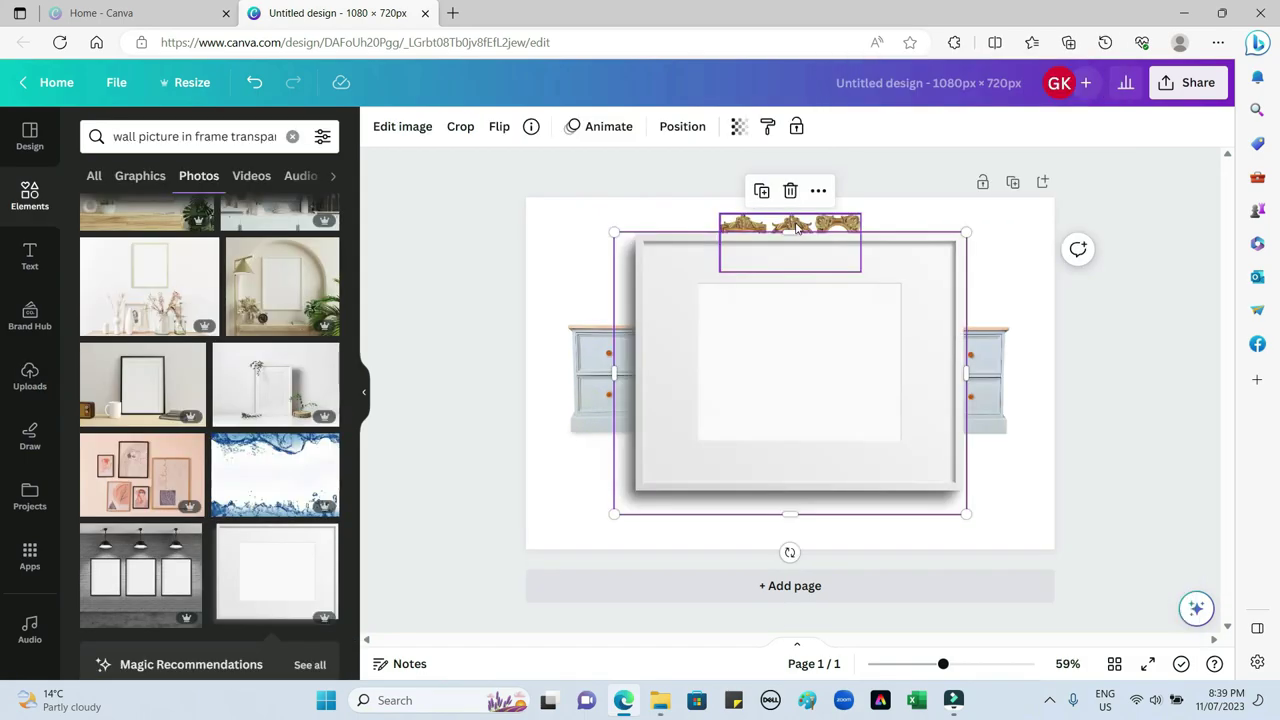
# Shrink the white picture frame and position it centrally above the headboard
pyautogui.click(643, 477)
pyautogui.moveTo(613, 514); pyautogui.dragTo(786, 251)
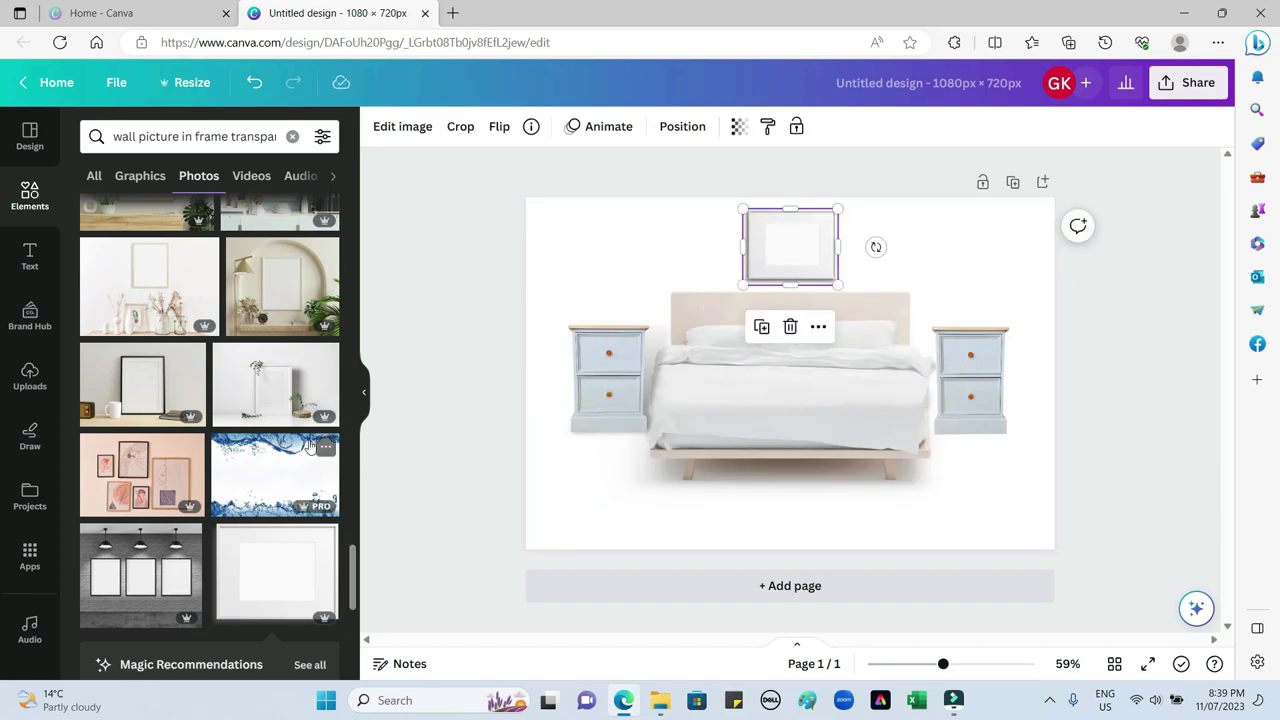
# Search the photo elements for "beach picture" and widen the picture frame above the bed
pyautogui.moveTo(108, 141); pyautogui.dragTo(181, 138)
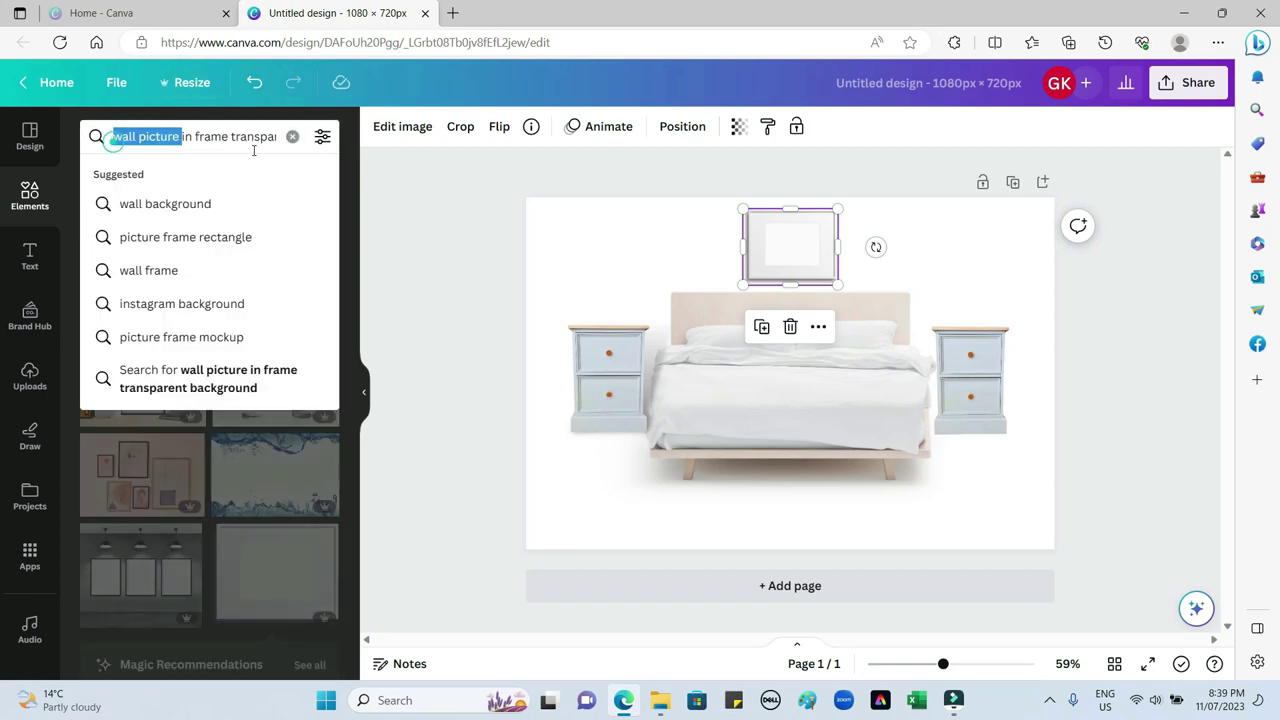
pyautogui.write('bea')
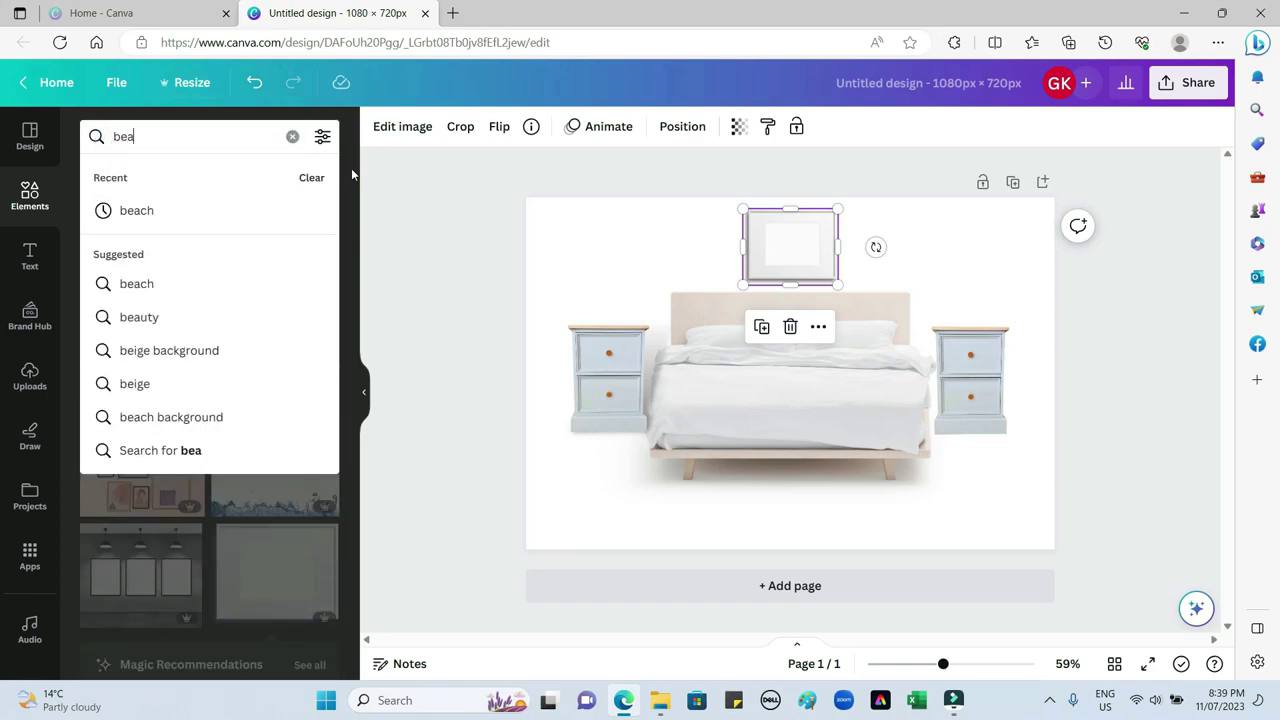
pyautogui.write('ch picture')
pyautogui.press('Return')
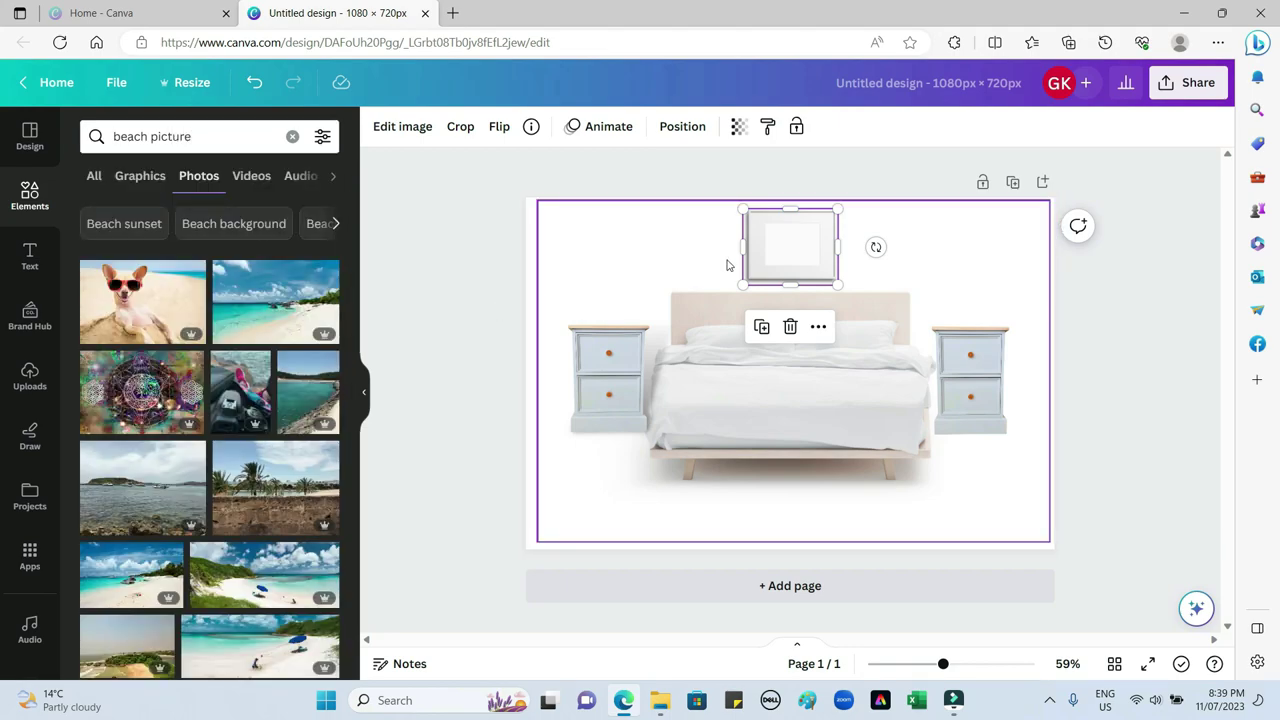
pyautogui.moveTo(741, 247); pyautogui.dragTo(700, 247)
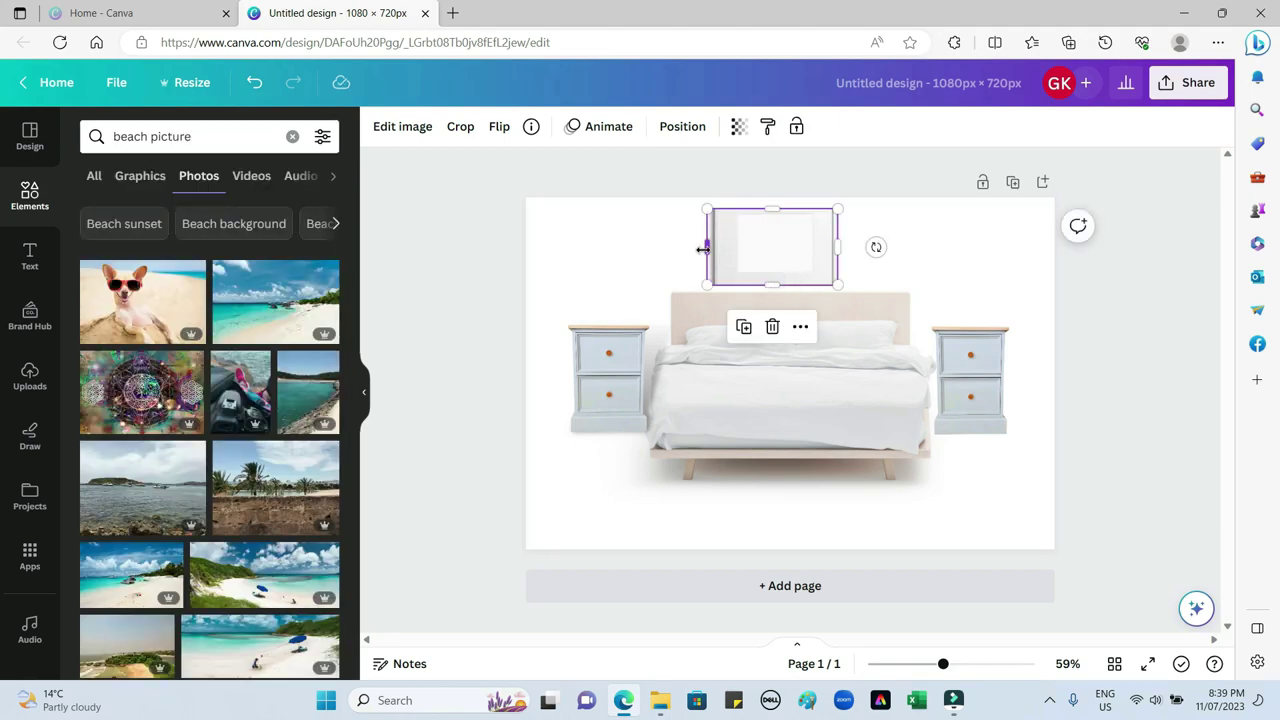
# Add the photo of the dog in red sunglasses on the beach and fit it to the picture frame's white opening
pyautogui.moveTo(943, 663); pyautogui.dragTo(965, 663)
pyautogui.moveTo(1228, 428); pyautogui.dragTo(1226, 337)
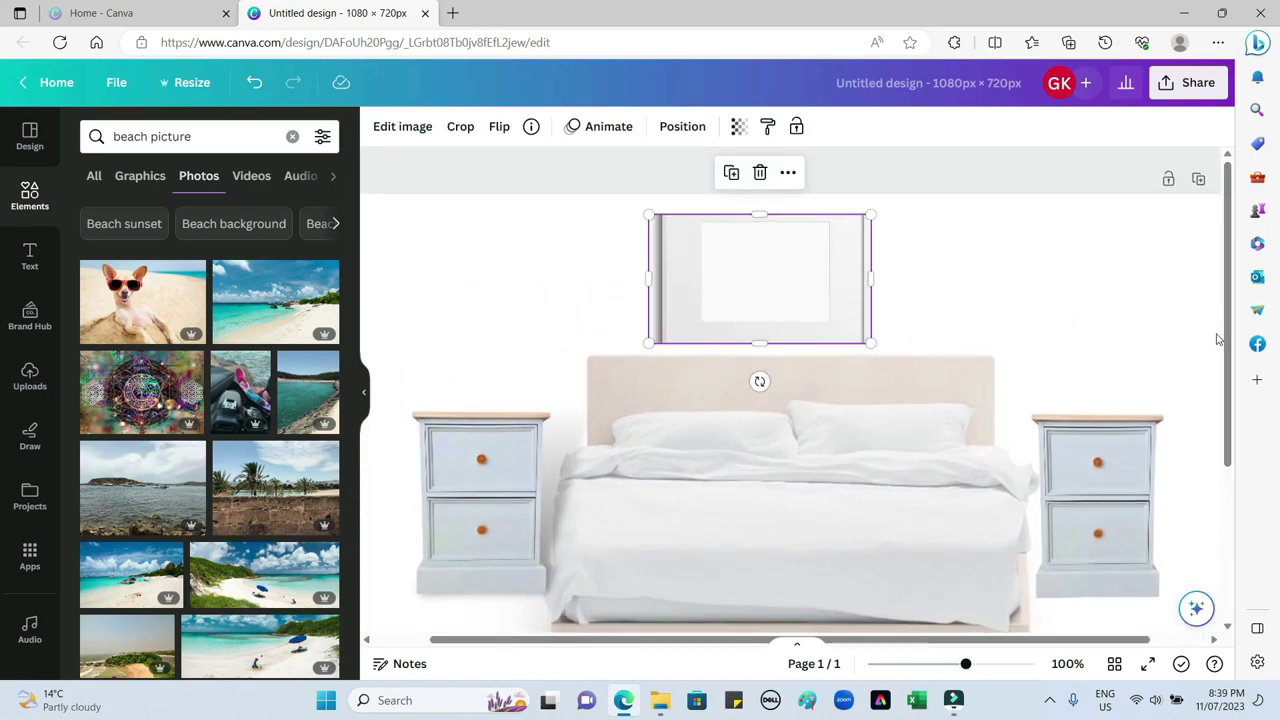
pyautogui.click(145, 303)
pyautogui.moveTo(436, 262); pyautogui.dragTo(791, 327)
pyautogui.moveTo(759, 428); pyautogui.dragTo(755, 261)
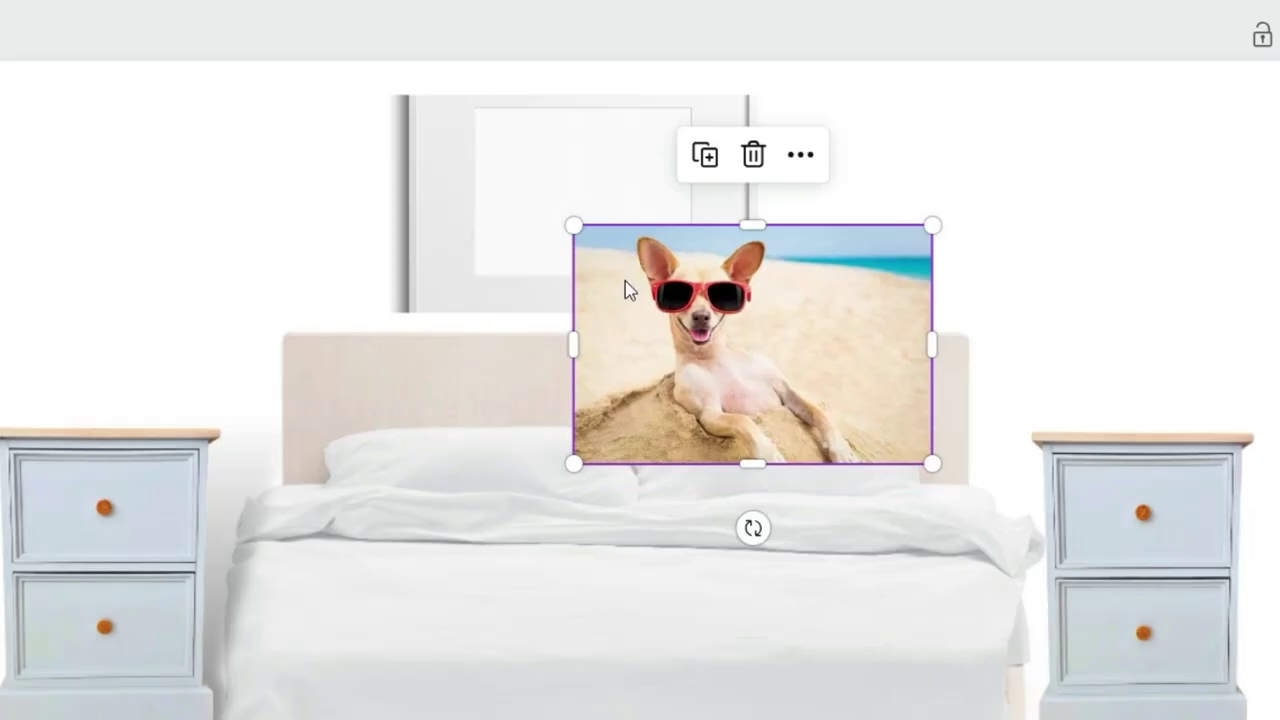
pyautogui.moveTo(564, 176); pyautogui.dragTo(562, 166)
pyautogui.moveTo(486, 258); pyautogui.dragTo(476, 266)
pyautogui.moveTo(580, 128); pyautogui.dragTo(584, 113)
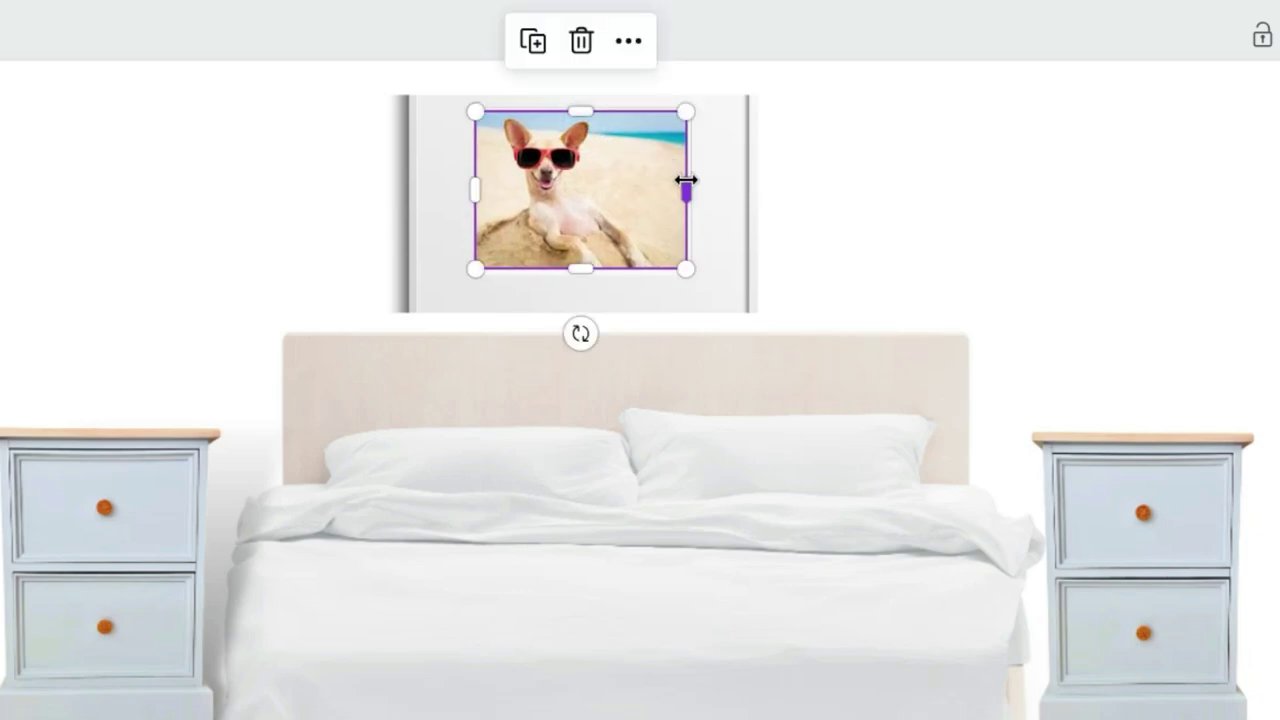
pyautogui.moveTo(686, 182); pyautogui.dragTo(691, 186)
# Center the picture frame and the dog photo inside it above the headboard
pyautogui.scroll(-5, 691, 186)
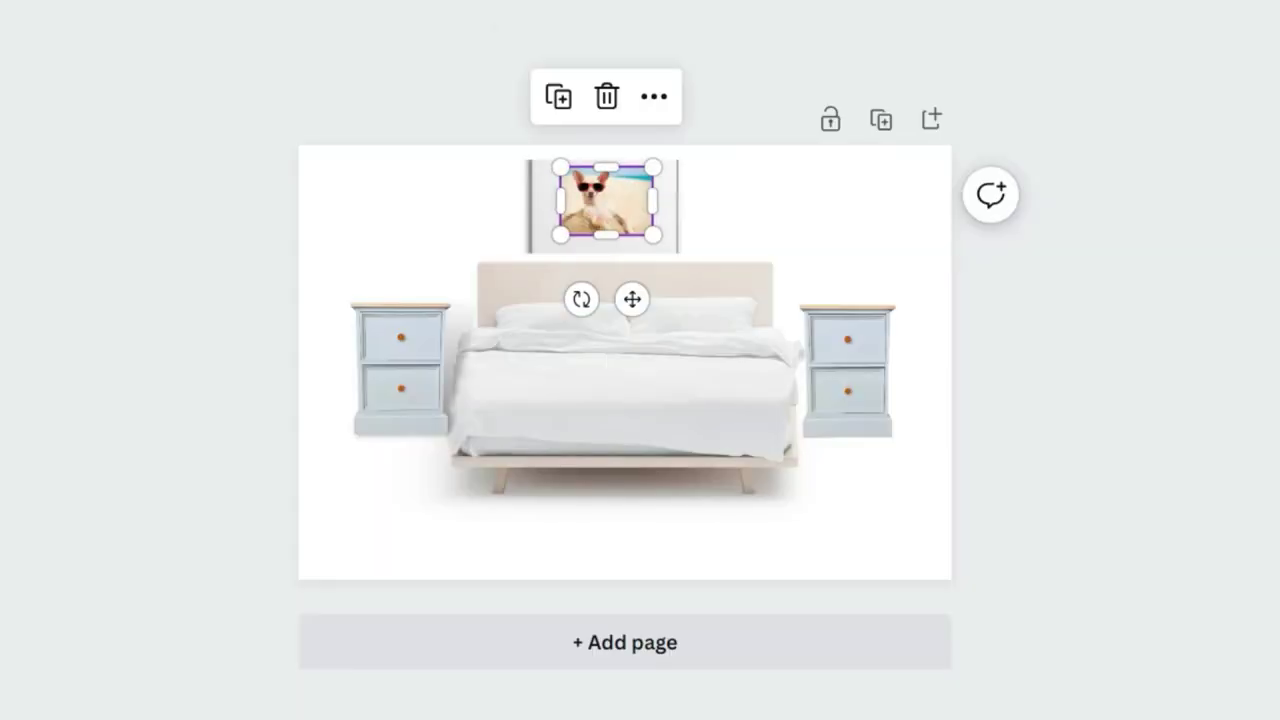
pyautogui.click(824, 190)
pyautogui.click(535, 213)
pyautogui.moveTo(527, 252); pyautogui.dragTo(529, 251)
pyautogui.click(789, 254)
pyautogui.moveTo(613, 222); pyautogui.dragTo(563, 217)
pyautogui.click(551, 217)
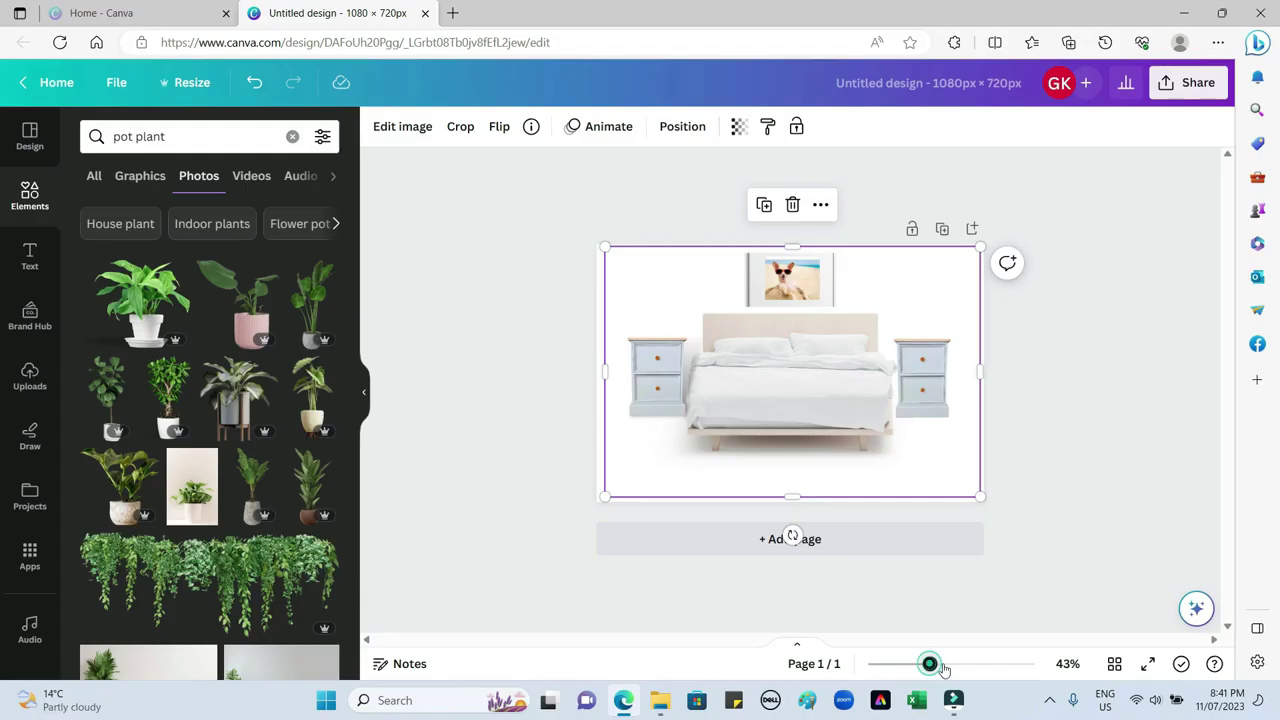
# Add the plant in the pink pot, shrink it and stand it on the left bedside table
pyautogui.moveTo(944, 668); pyautogui.dragTo(954, 668)
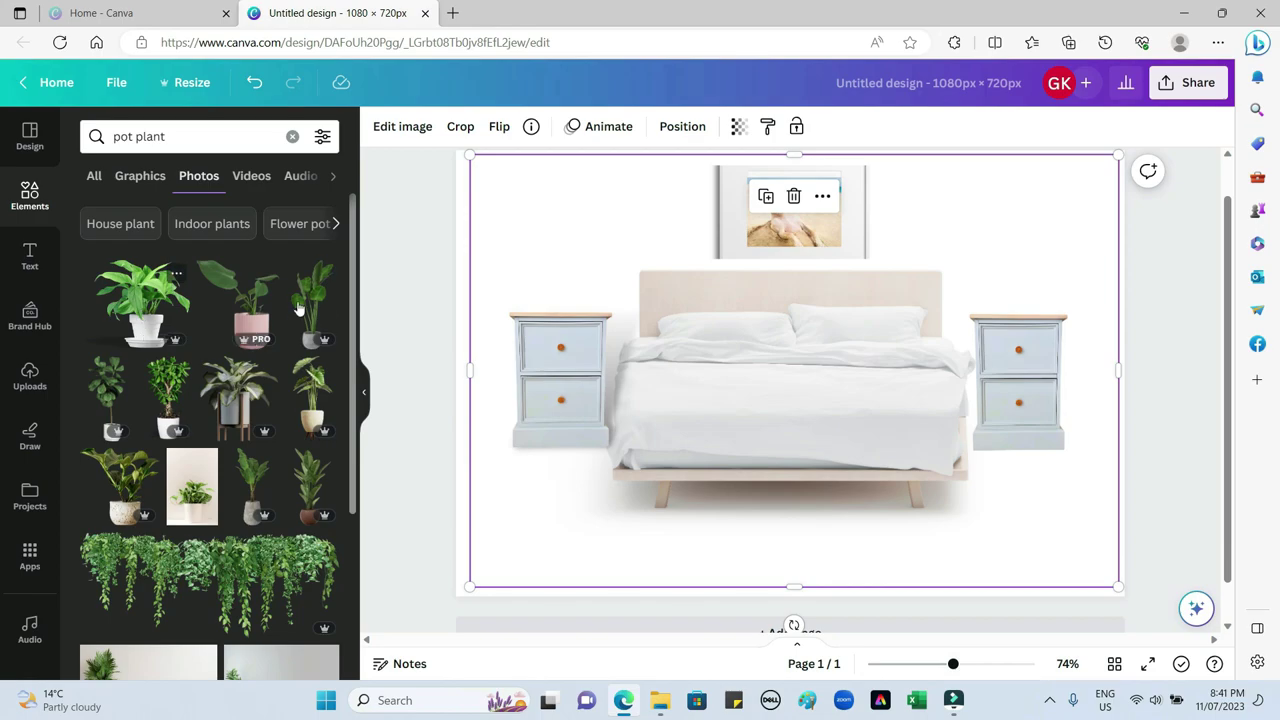
pyautogui.click(253, 297)
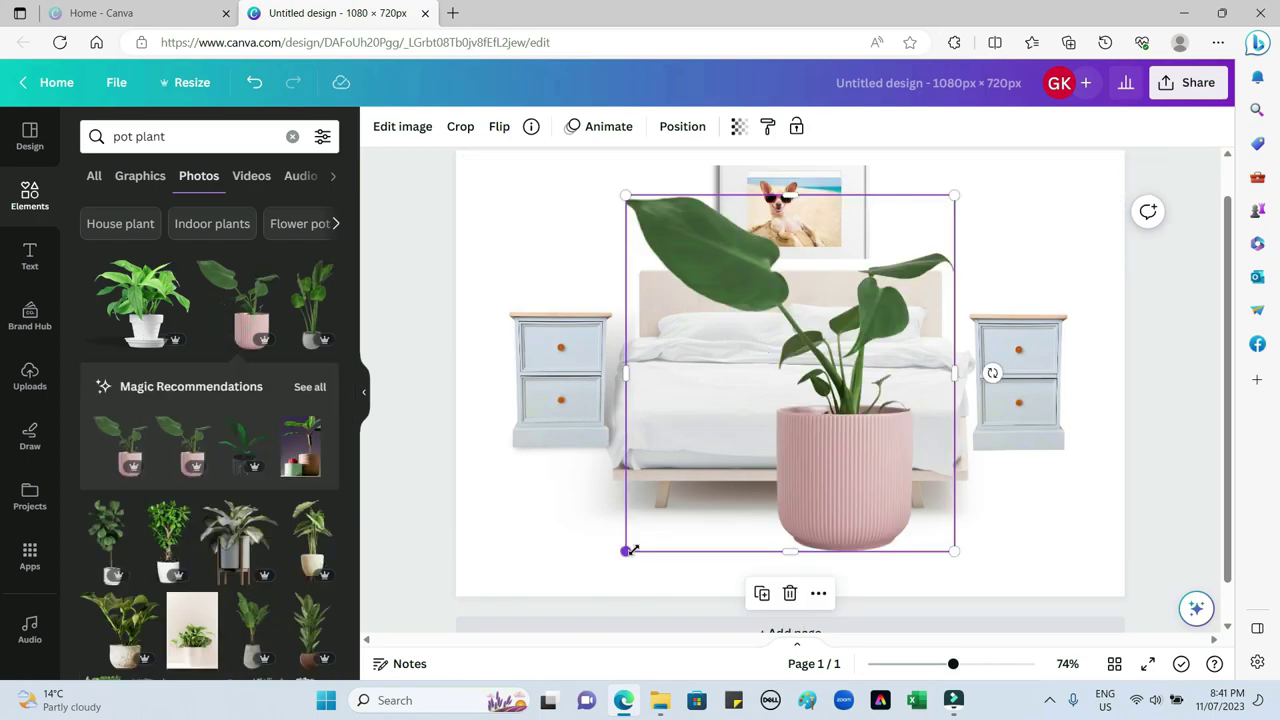
pyautogui.moveTo(629, 549); pyautogui.dragTo(950, 320)
pyautogui.moveTo(936, 263); pyautogui.dragTo(560, 302)
pyautogui.click(528, 561)
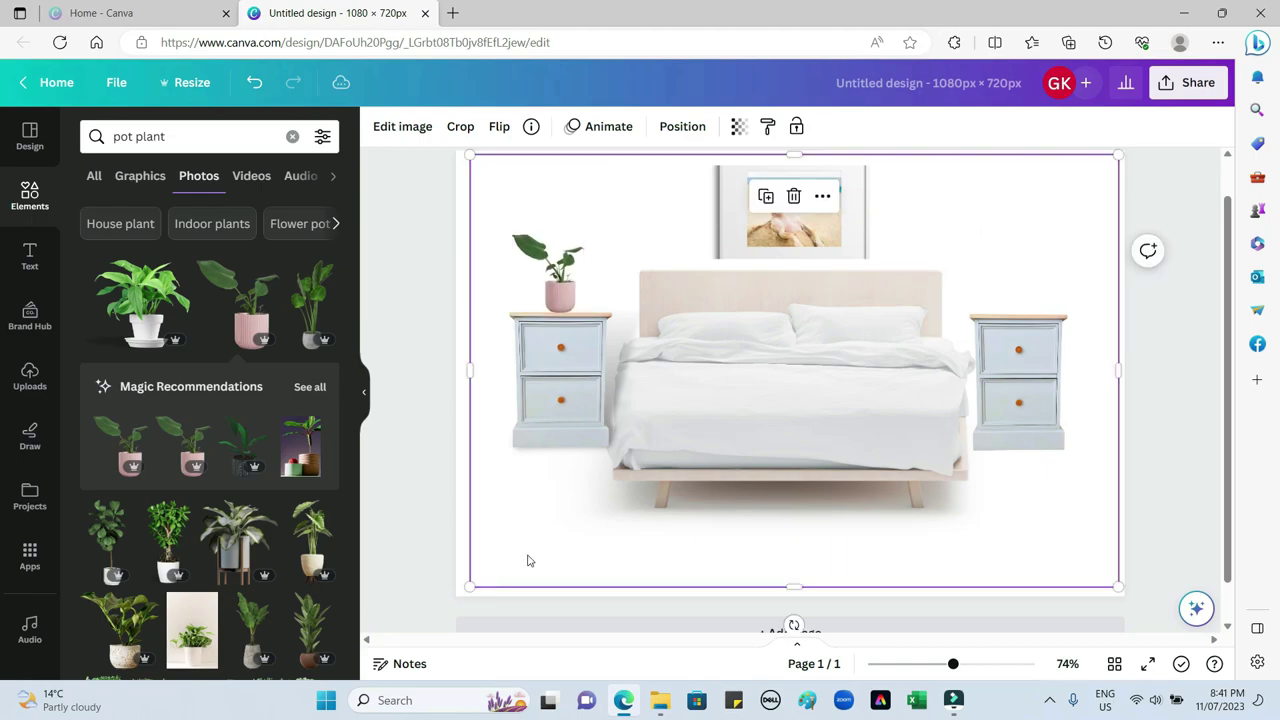
pyautogui.click(545, 290)
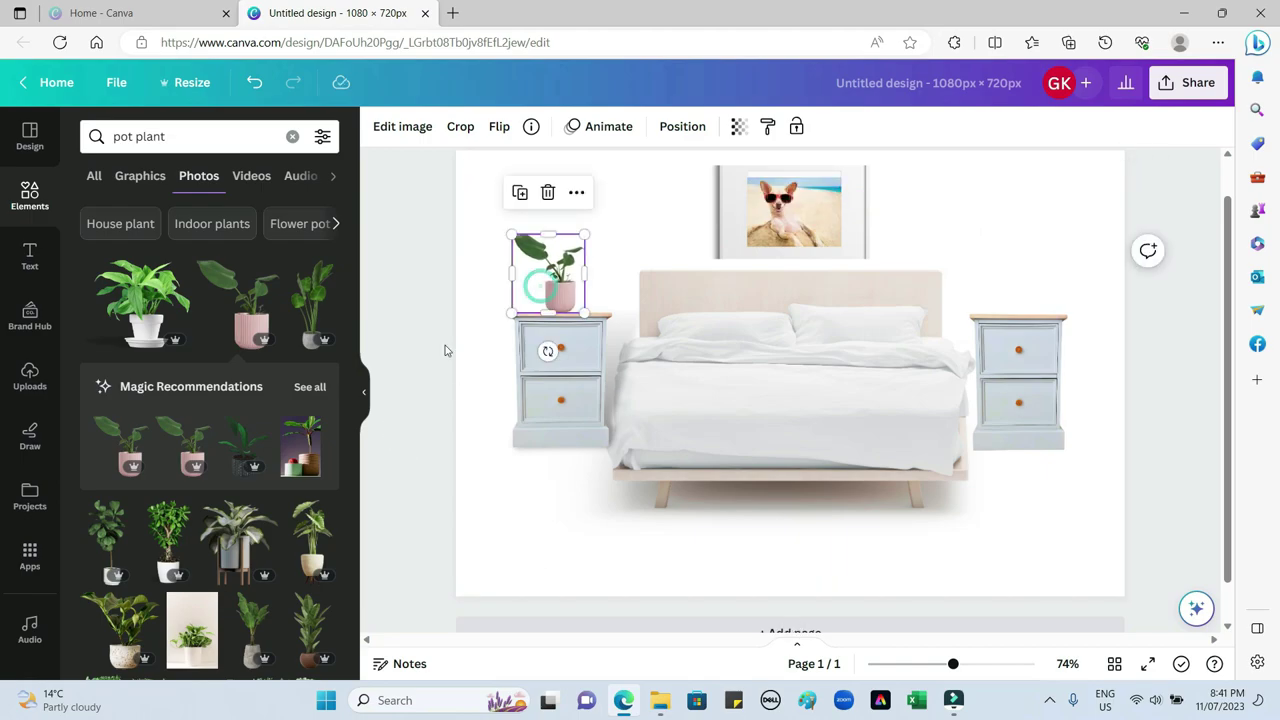
# Add the snake plant in the woven basket, shrink it and place it in front of the foot of the bed
pyautogui.scroll(-5, 172, 425)
pyautogui.click(175, 515)
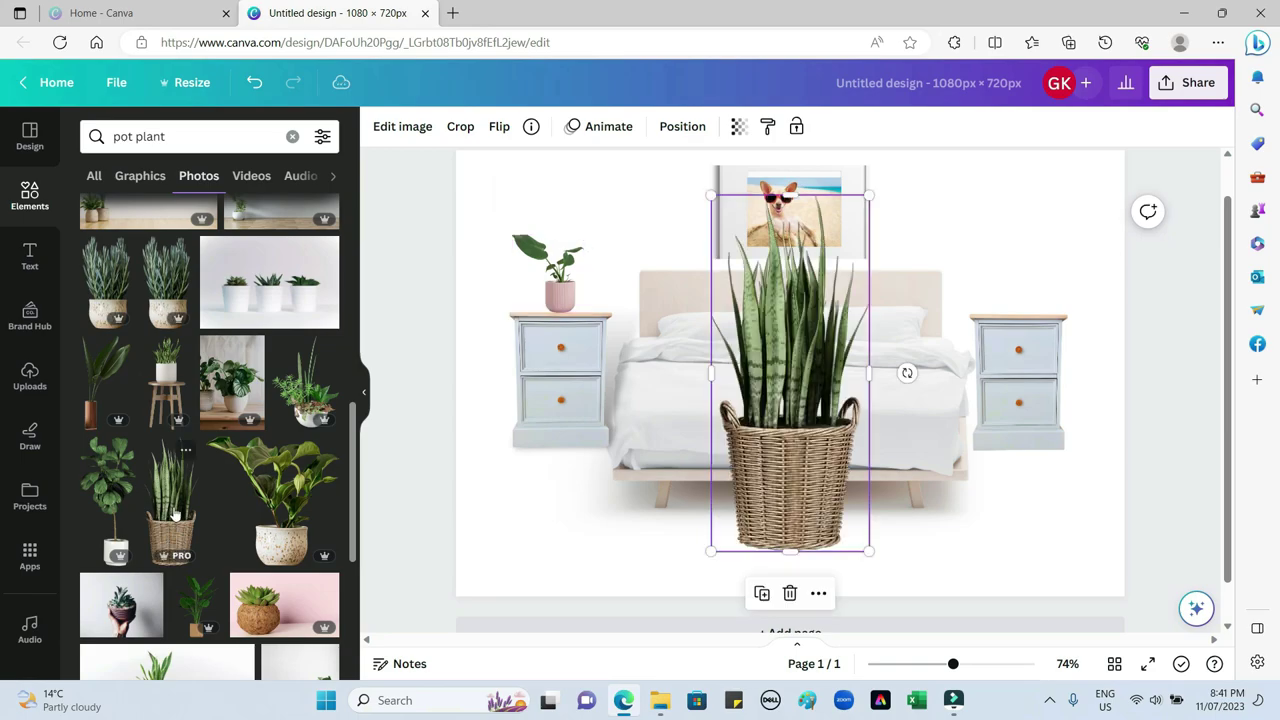
pyautogui.moveTo(710, 552); pyautogui.dragTo(854, 423)
pyautogui.moveTo(850, 327); pyautogui.dragTo(823, 496)
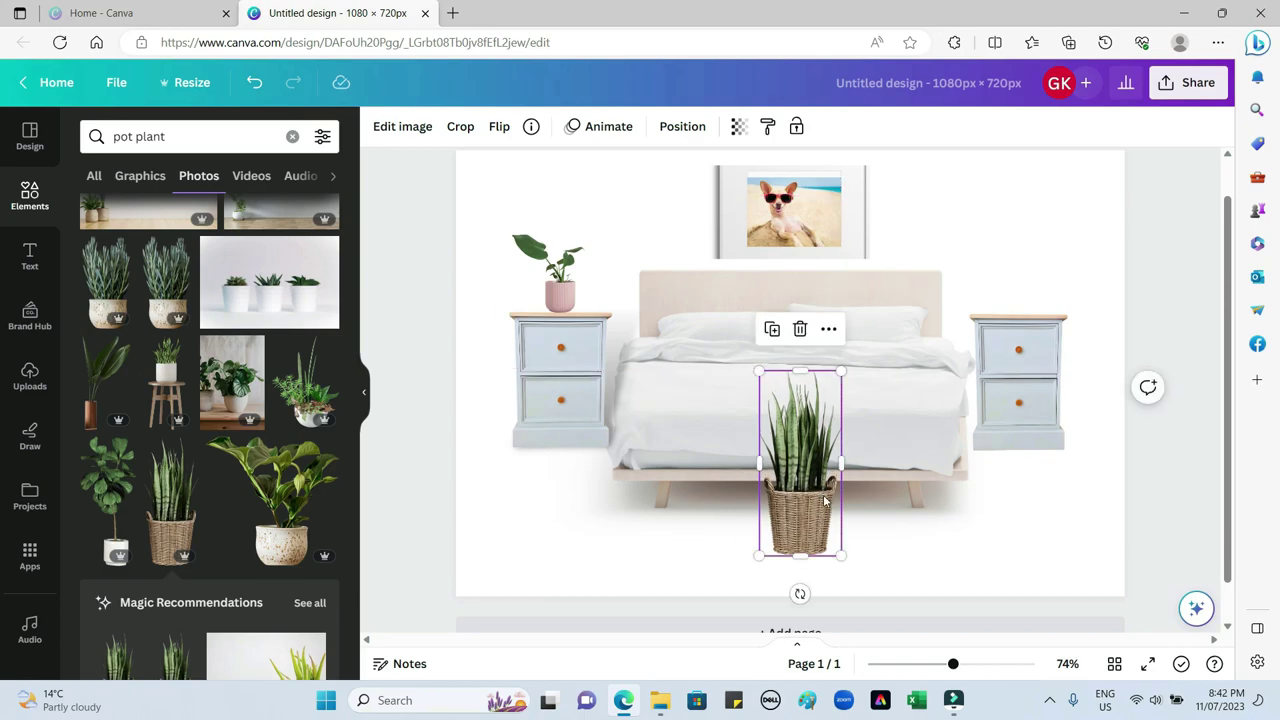
# Apply a Backdrop shadow to the snake plant in the woven basket
pyautogui.click(403, 127)
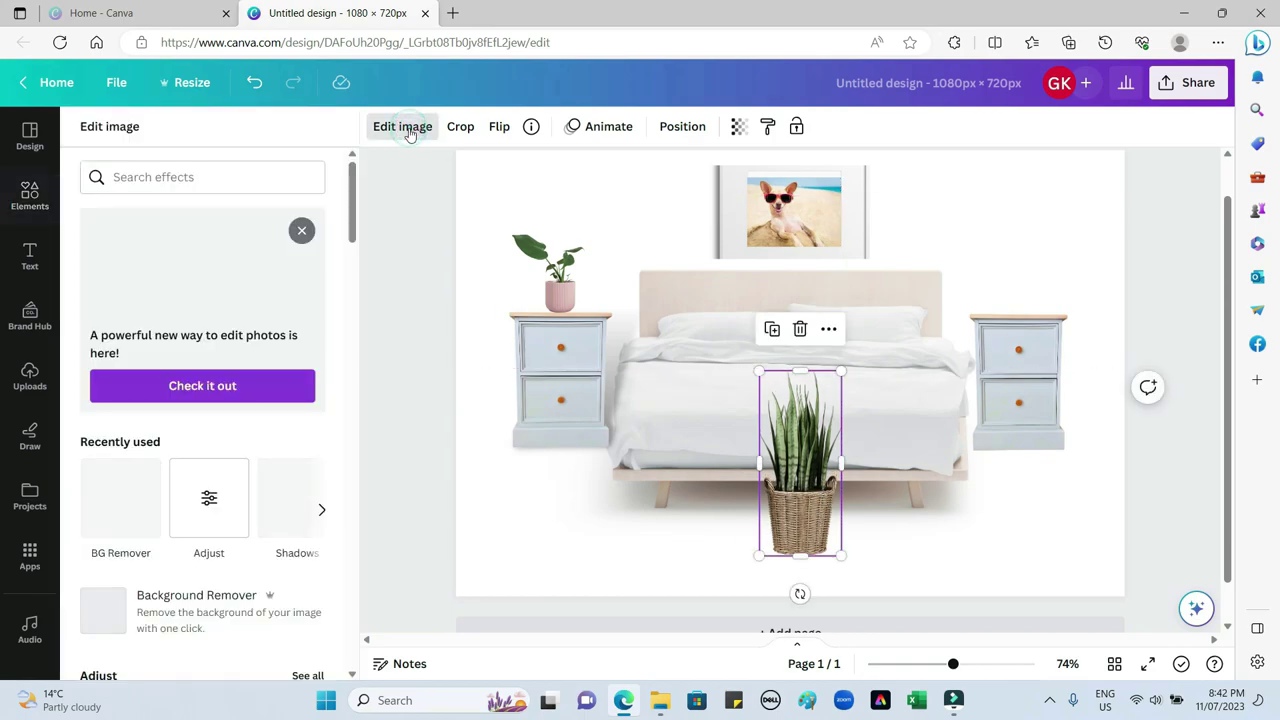
pyautogui.click(292, 512)
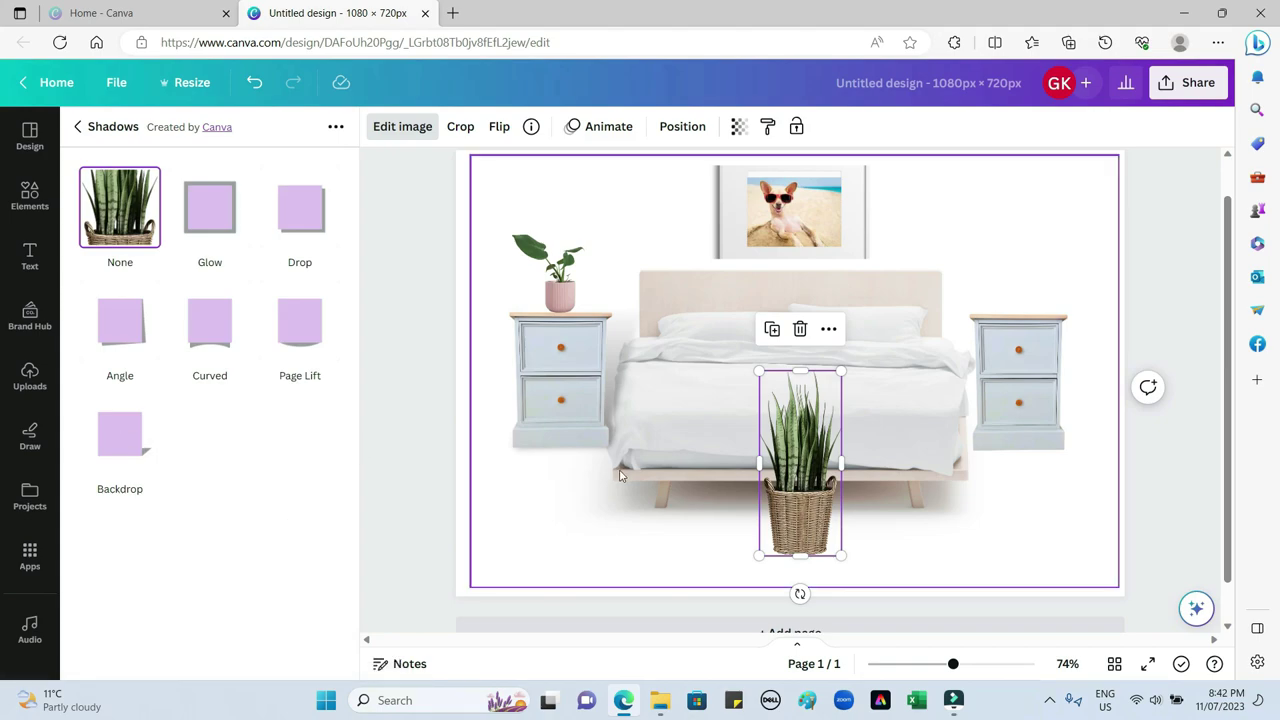
pyautogui.click(122, 446)
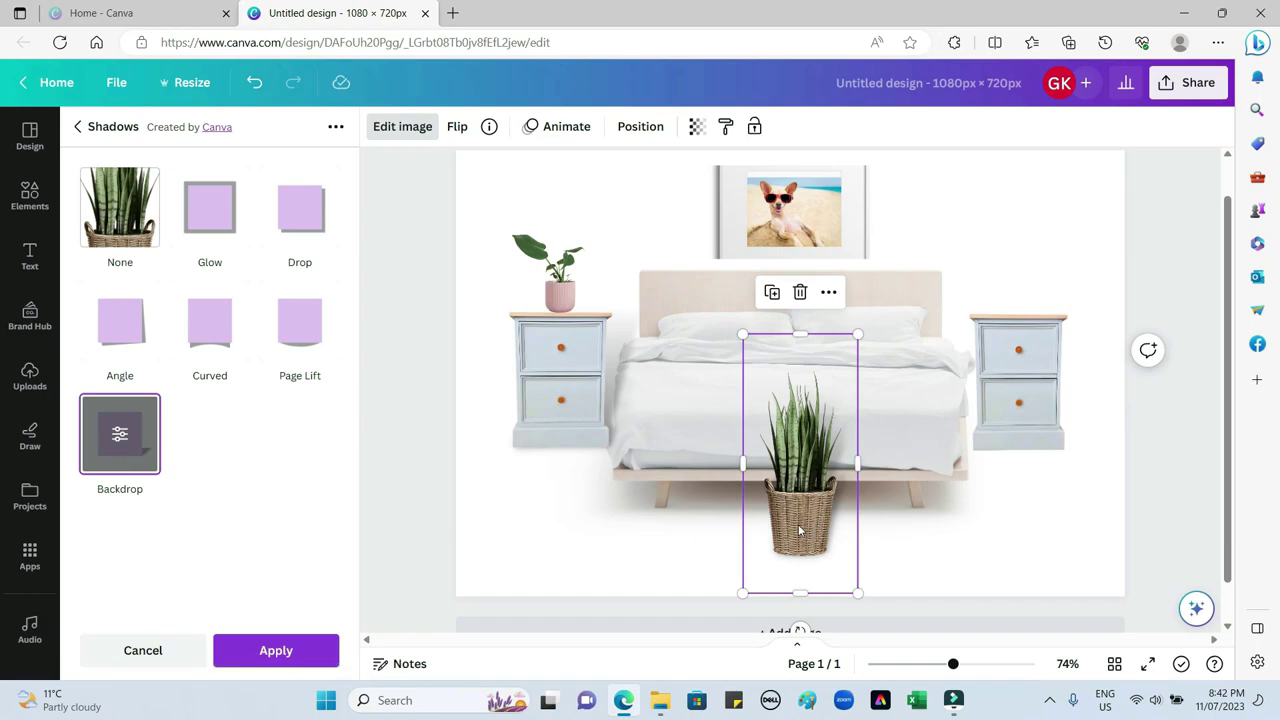
pyautogui.click(333, 643)
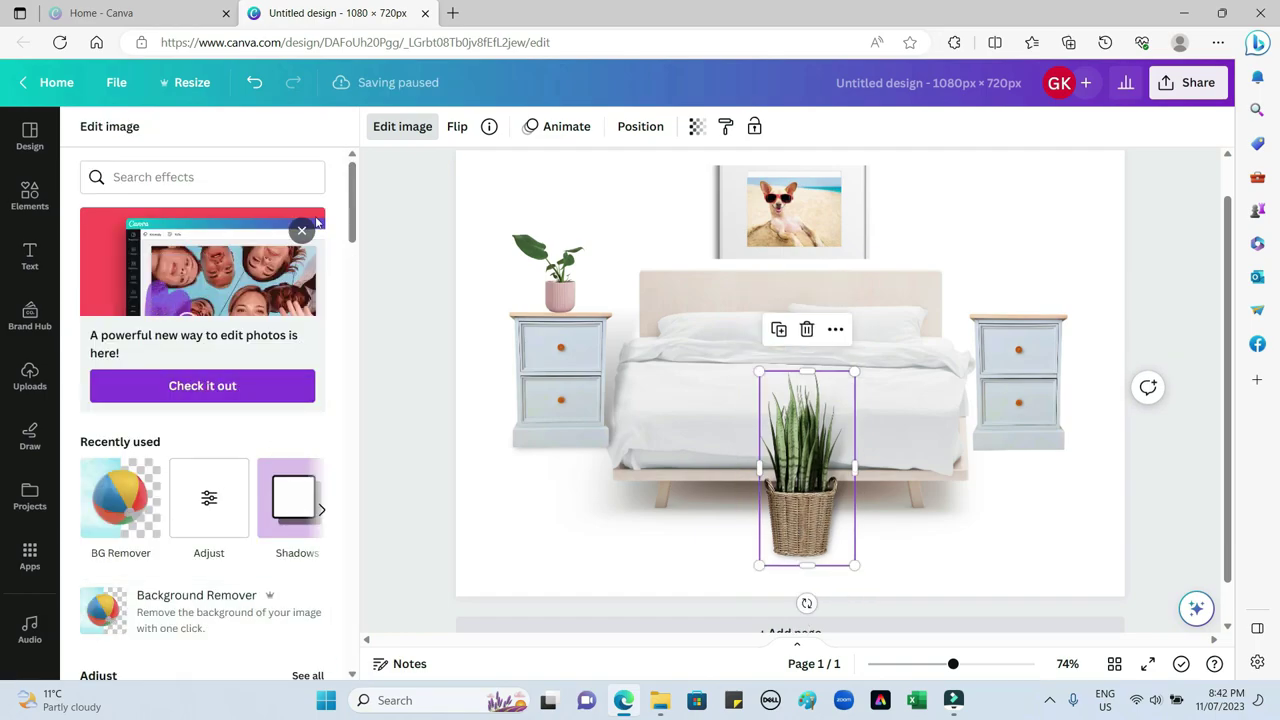
# Search the elements for "vase of flowers" and browse the photo results
pyautogui.click(30, 195)
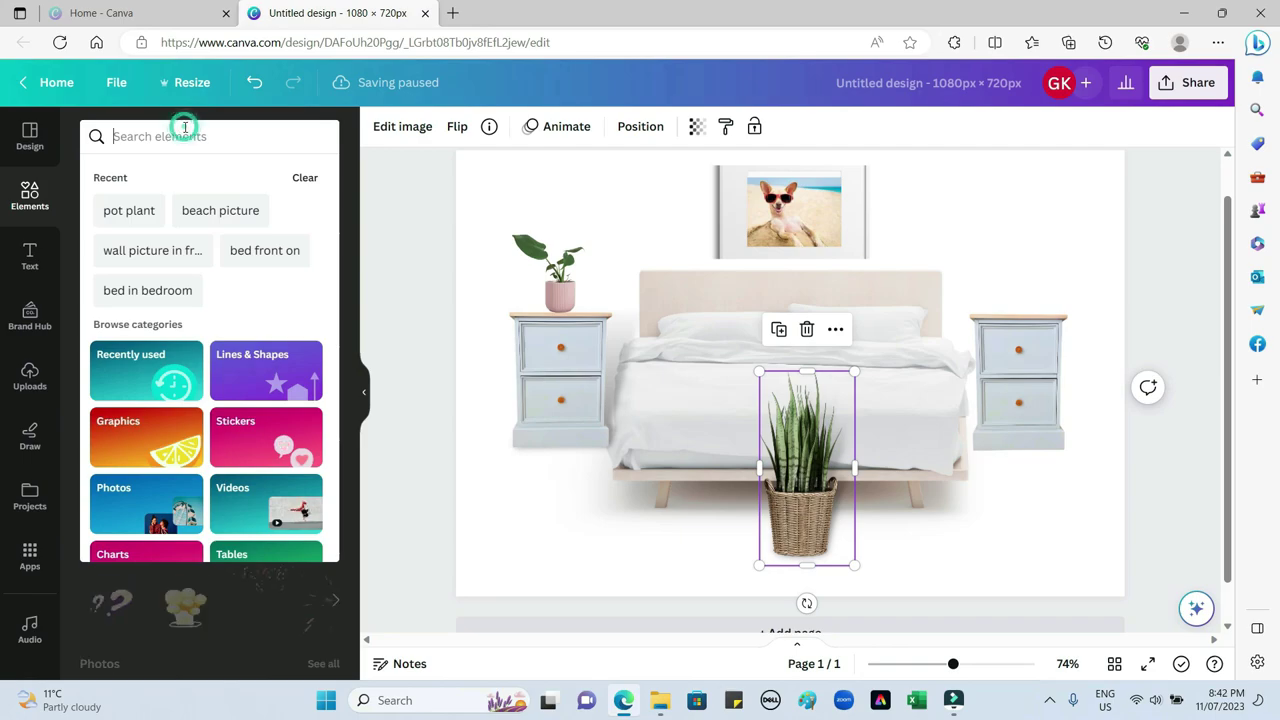
pyautogui.write('vase of')
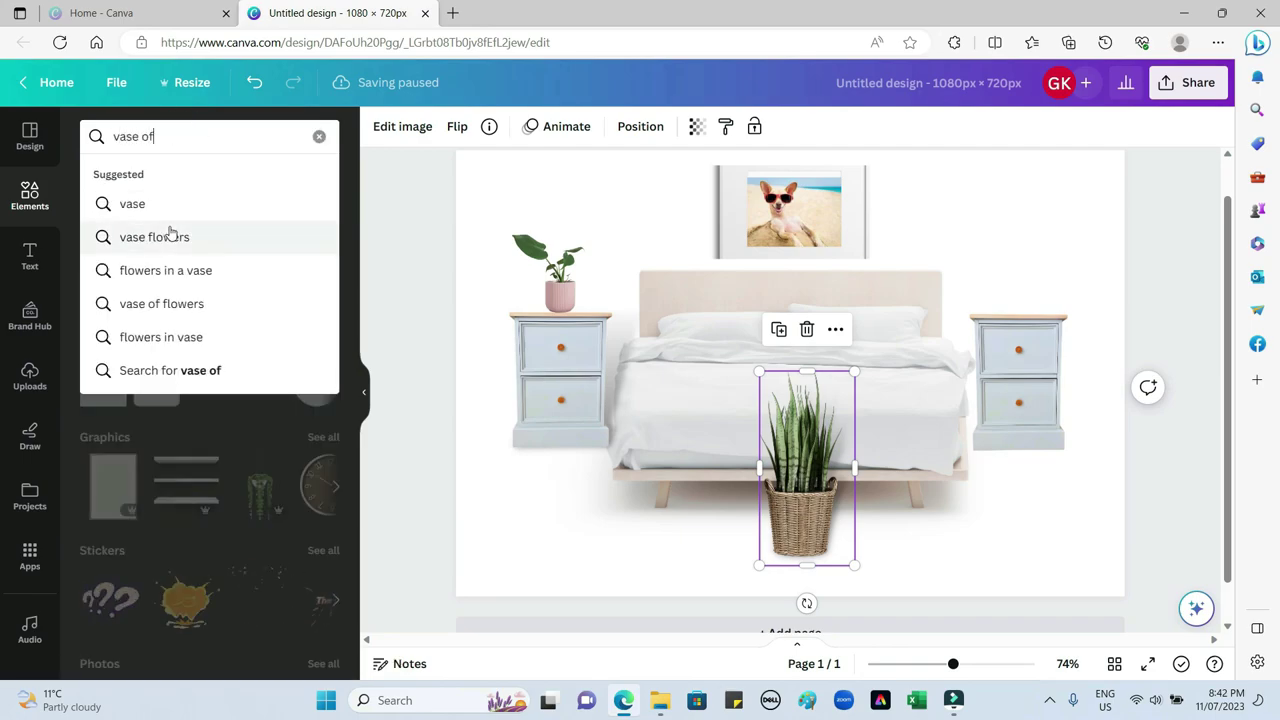
pyautogui.write(' flowers')
pyautogui.press('Return')
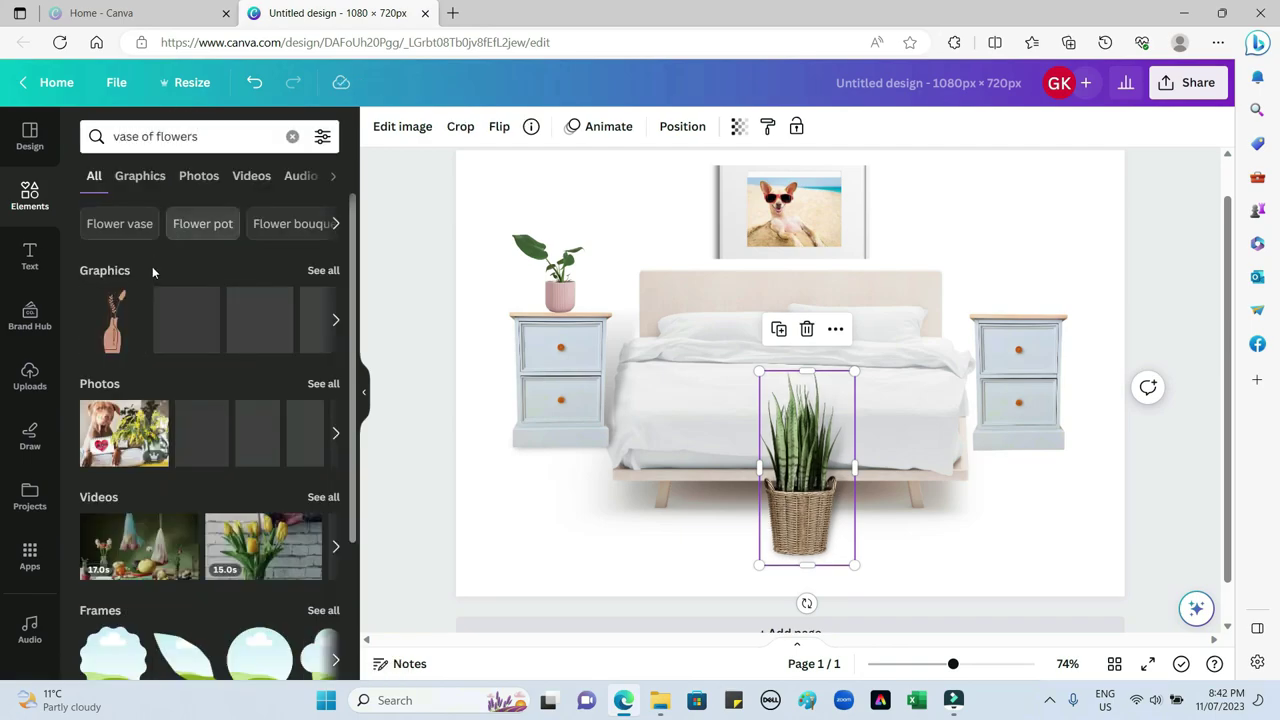
pyautogui.click(199, 176)
pyautogui.scroll(-3, 320, 300)
pyautogui.scroll(-6, 376, 537)
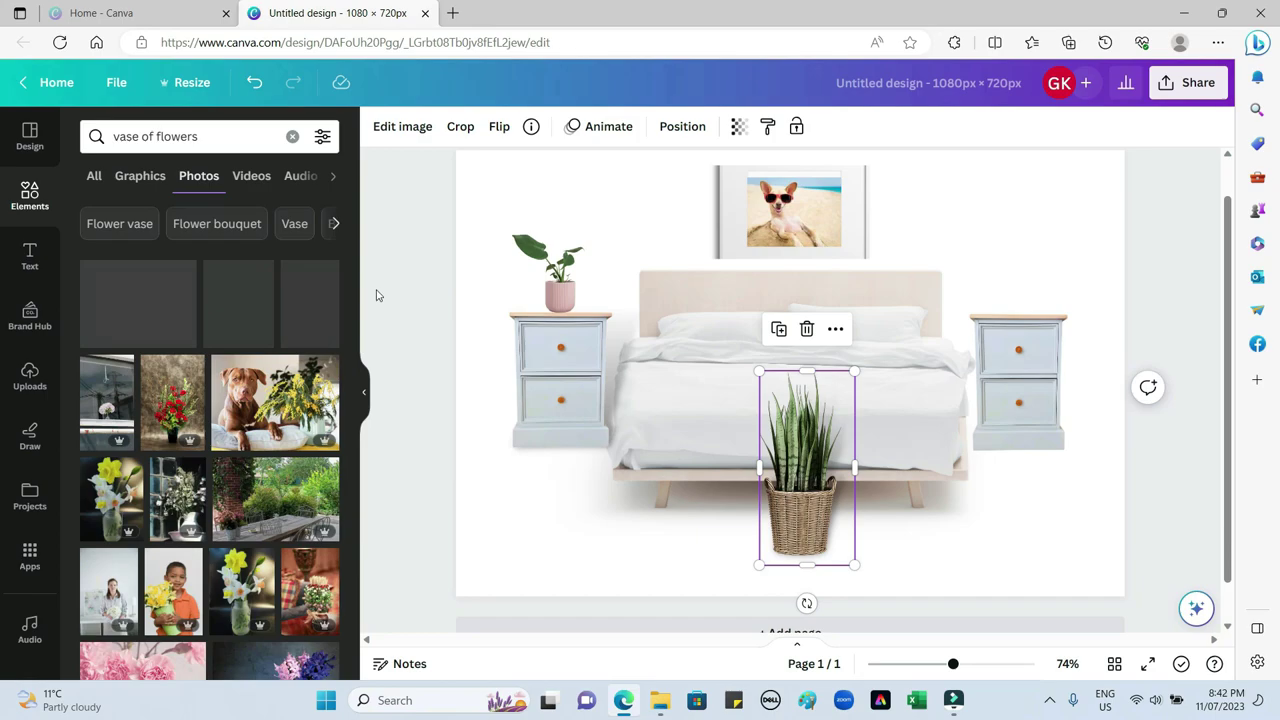
# Search the photos for "vase of flowers transparent background" and browse the results down to the round woven rug
pyautogui.click(211, 135)
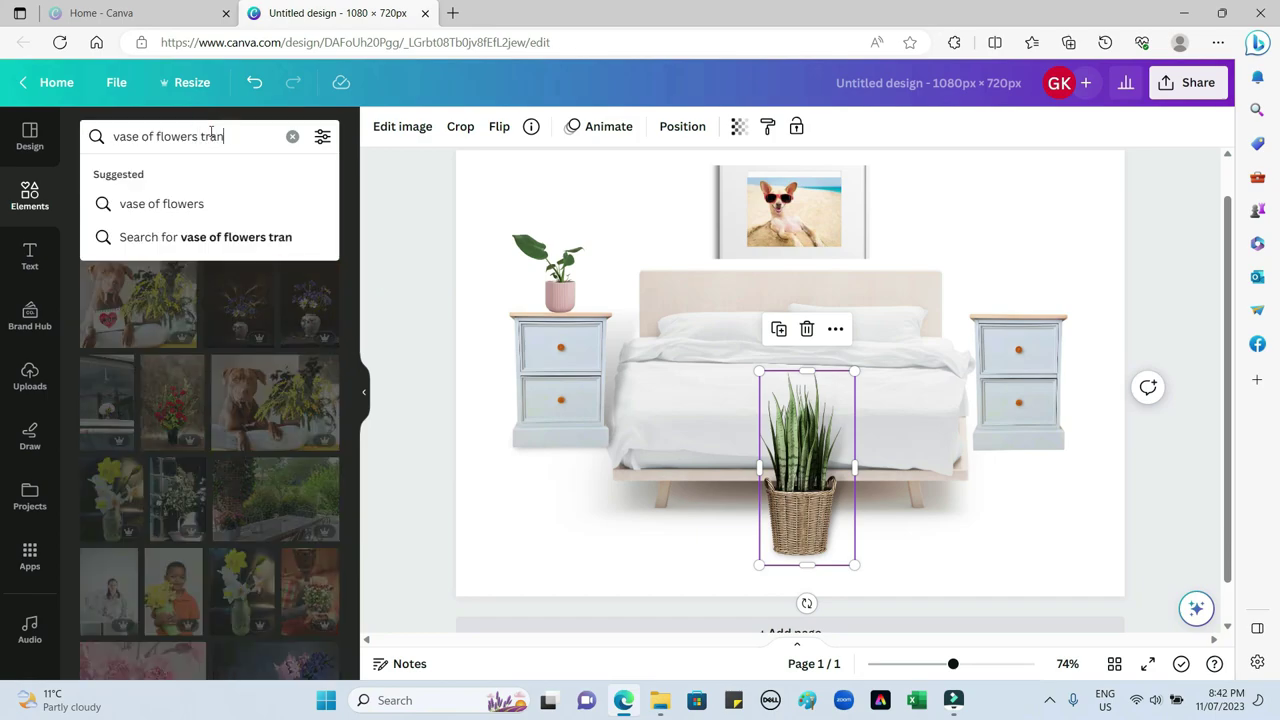
pyautogui.write('transparent background')
pyautogui.press('Return')
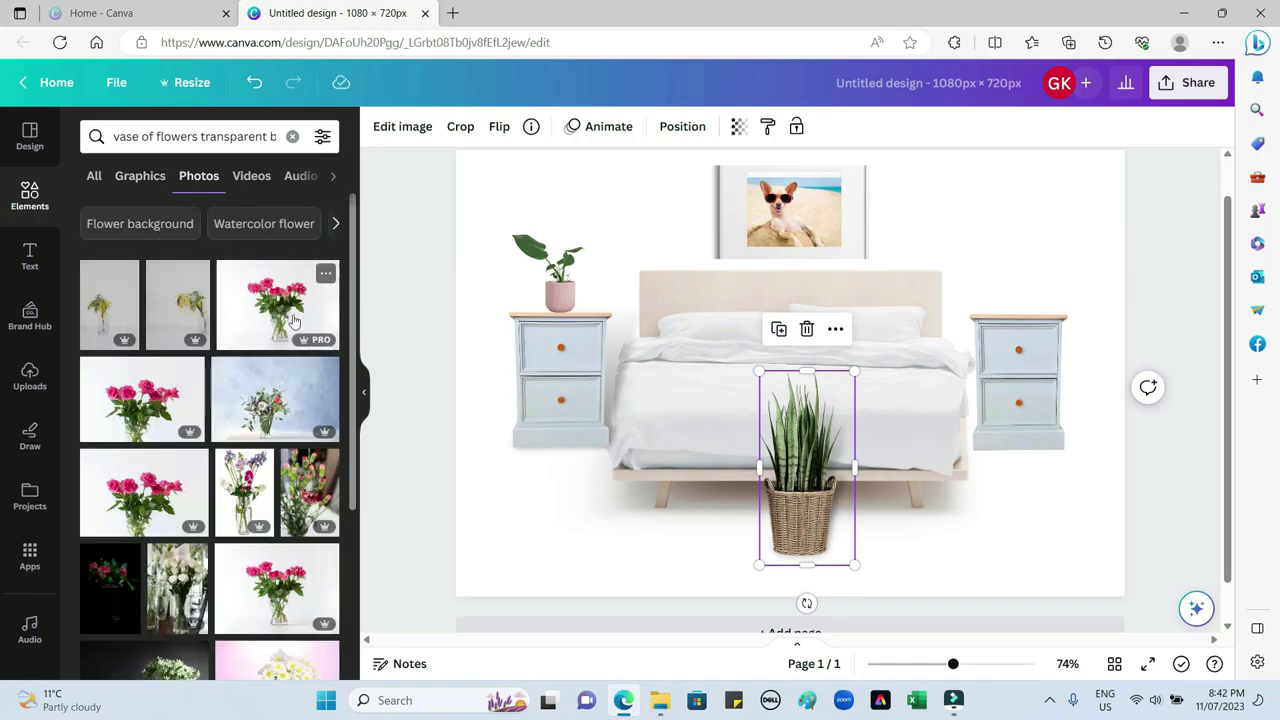
pyautogui.scroll(-5, 351, 440)
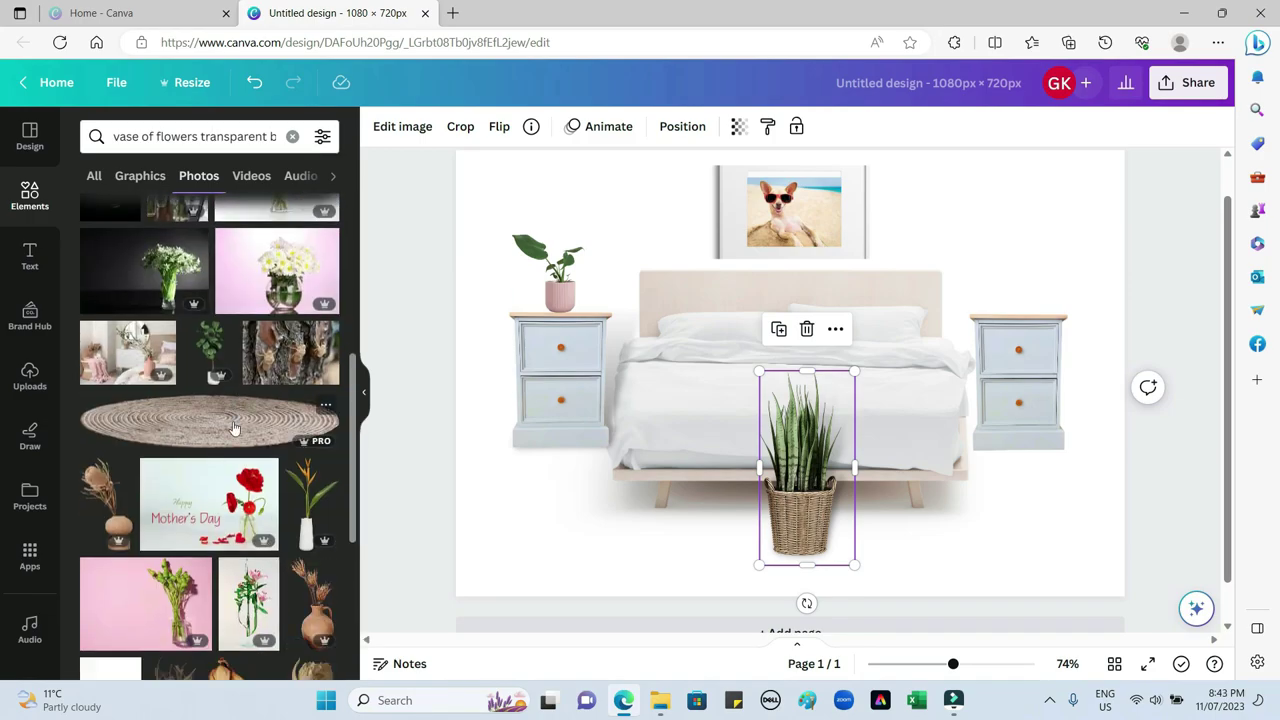
# Add the round woven rug, place it at the foot of the bed and send it backward behind the snake plant
pyautogui.click(233, 428)
pyautogui.moveTo(755, 374); pyautogui.dragTo(760, 565)
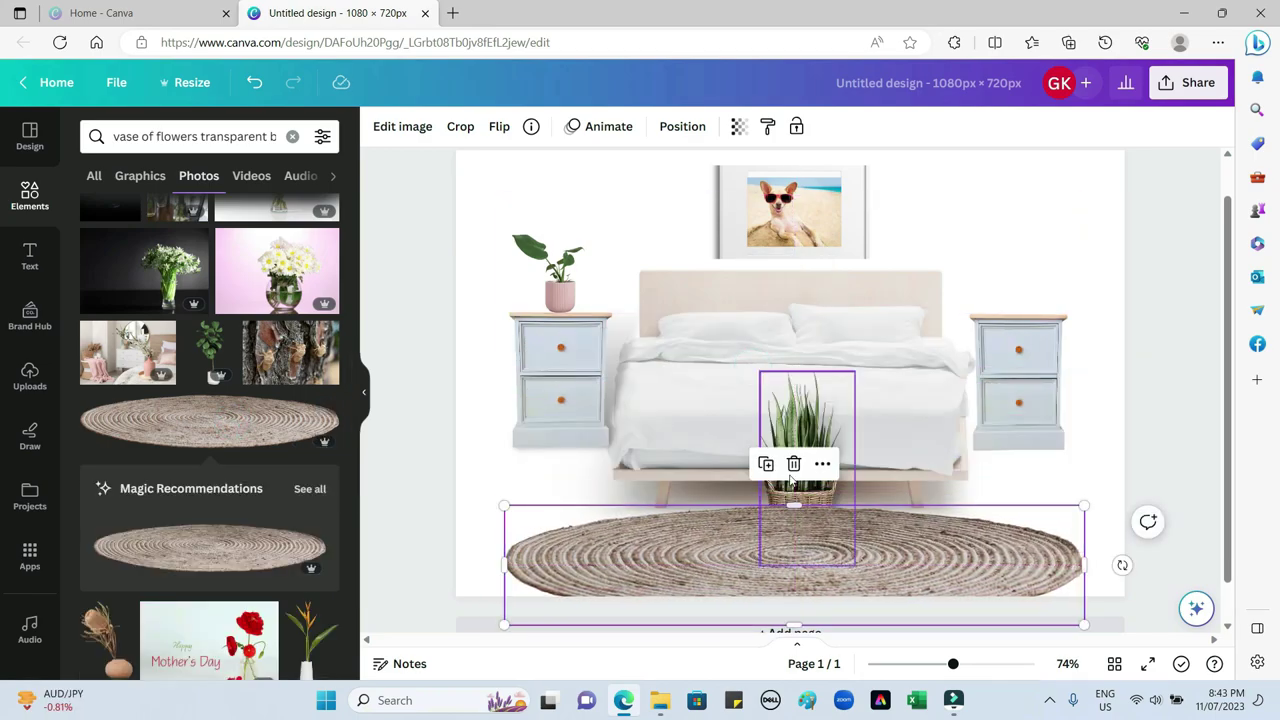
pyautogui.rightClick(766, 552)
pyautogui.moveTo(768, 405)
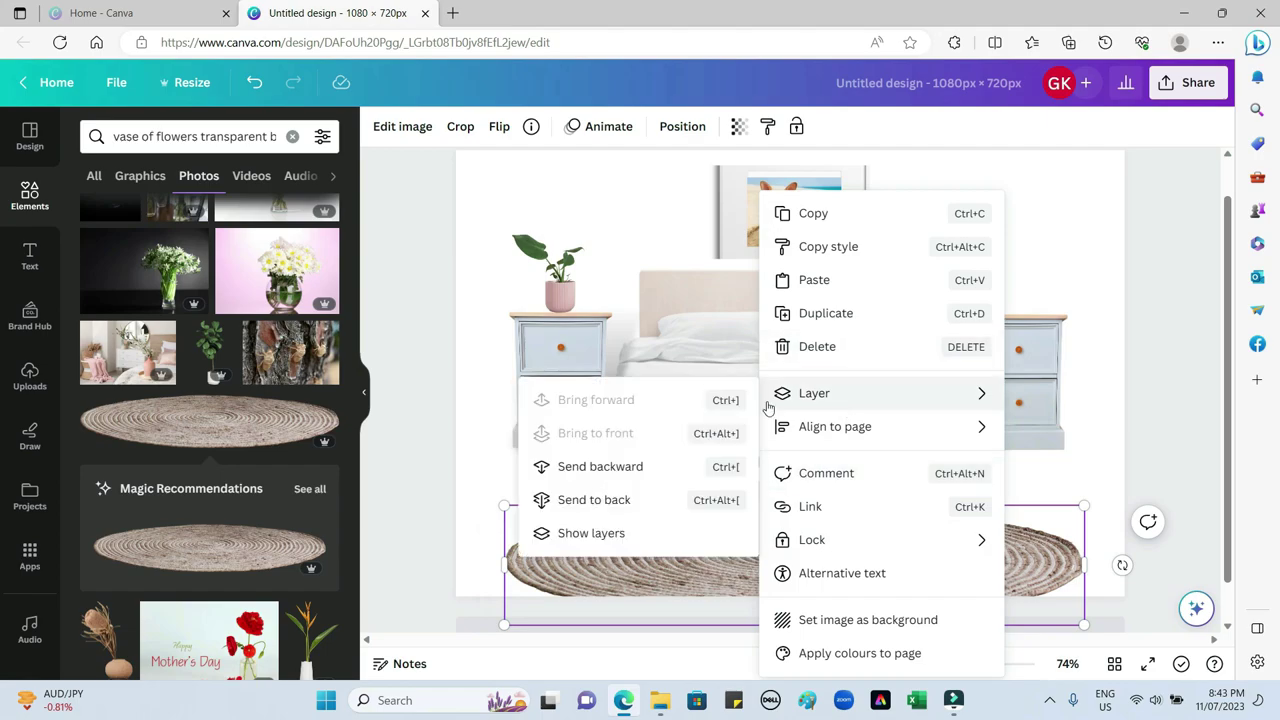
pyautogui.click(592, 467)
pyautogui.moveTo(930, 566); pyautogui.dragTo(930, 561)
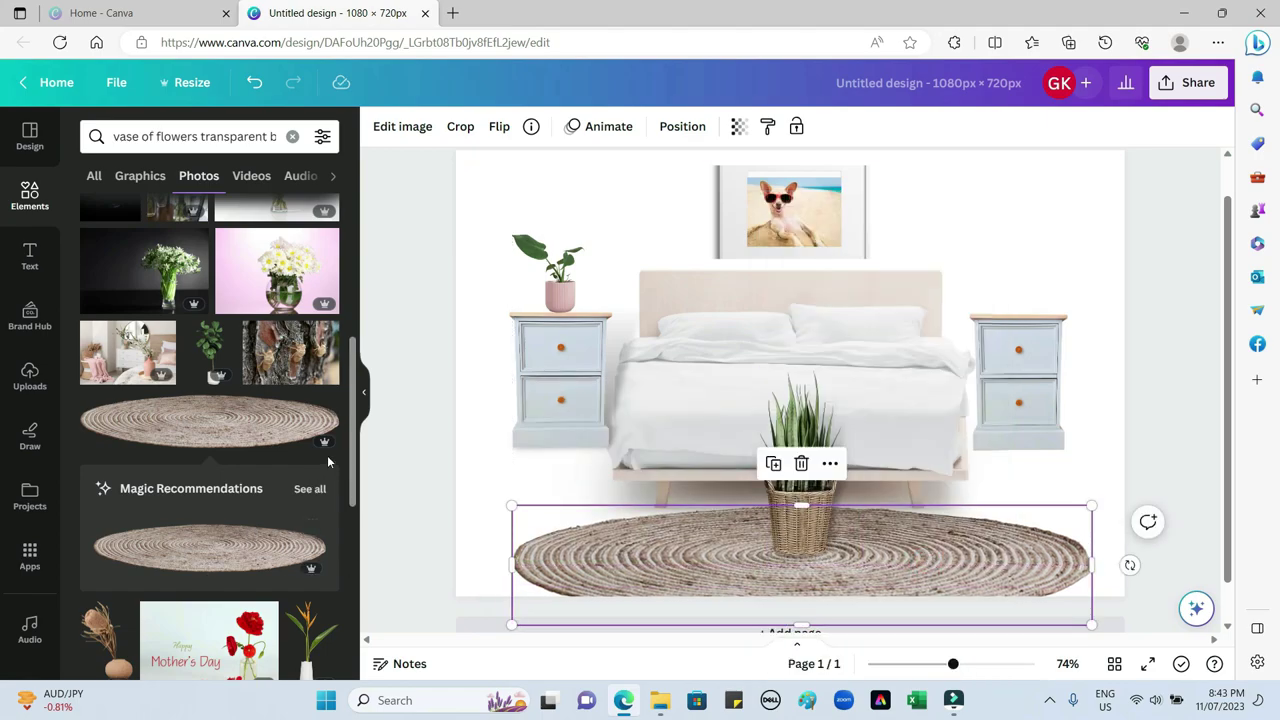
# Add the round terracotta vase, shrink it and stand it on the right bedside table
pyautogui.moveTo(353, 450); pyautogui.dragTo(363, 538)
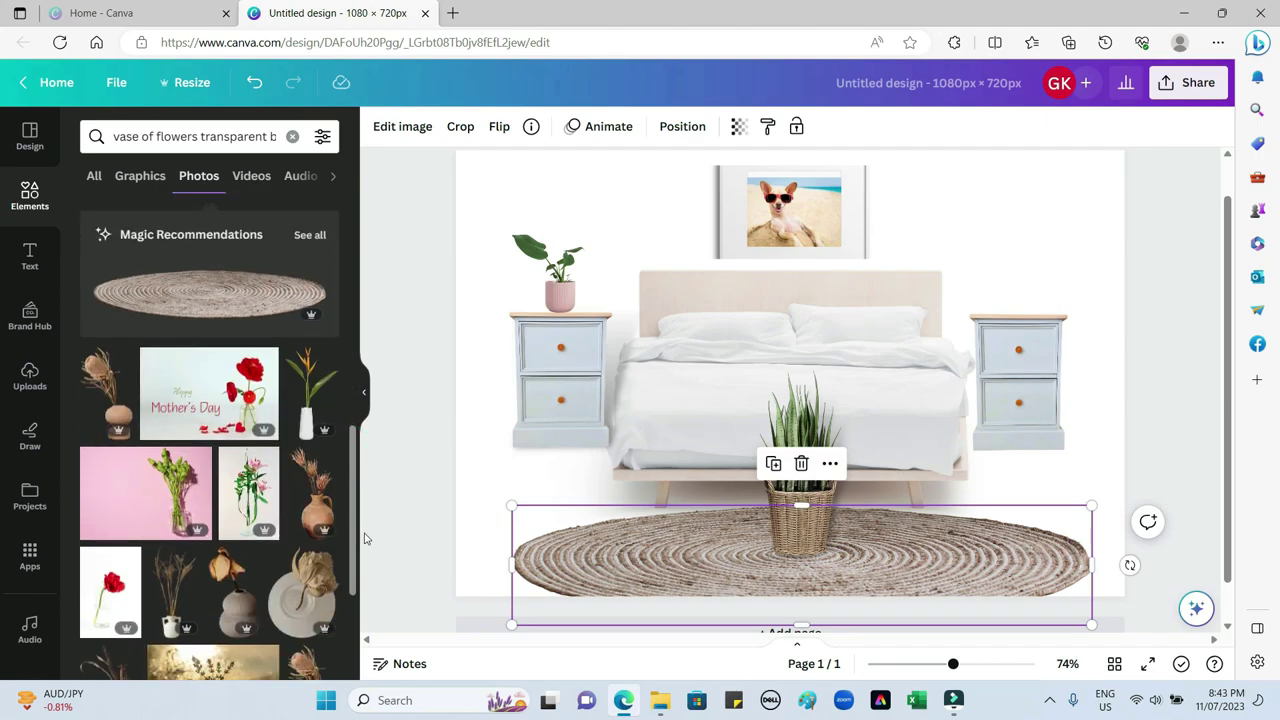
pyautogui.scroll(-2, 364, 539)
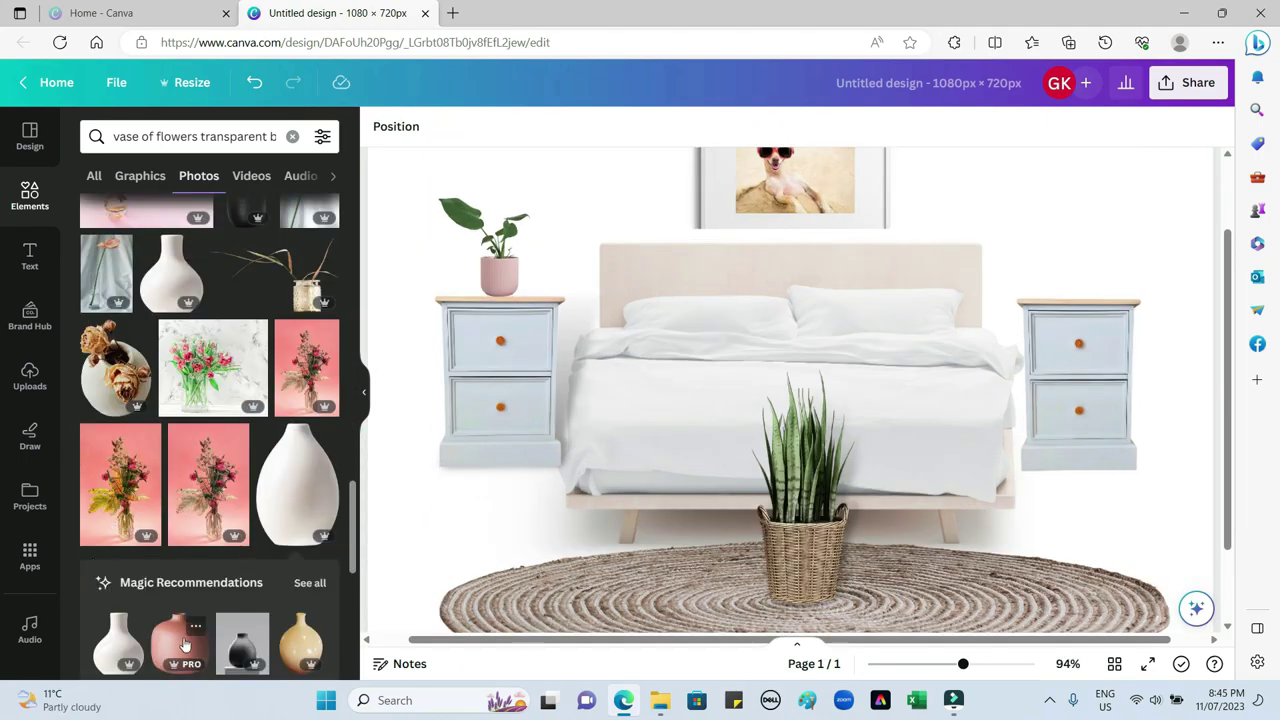
pyautogui.click(181, 640)
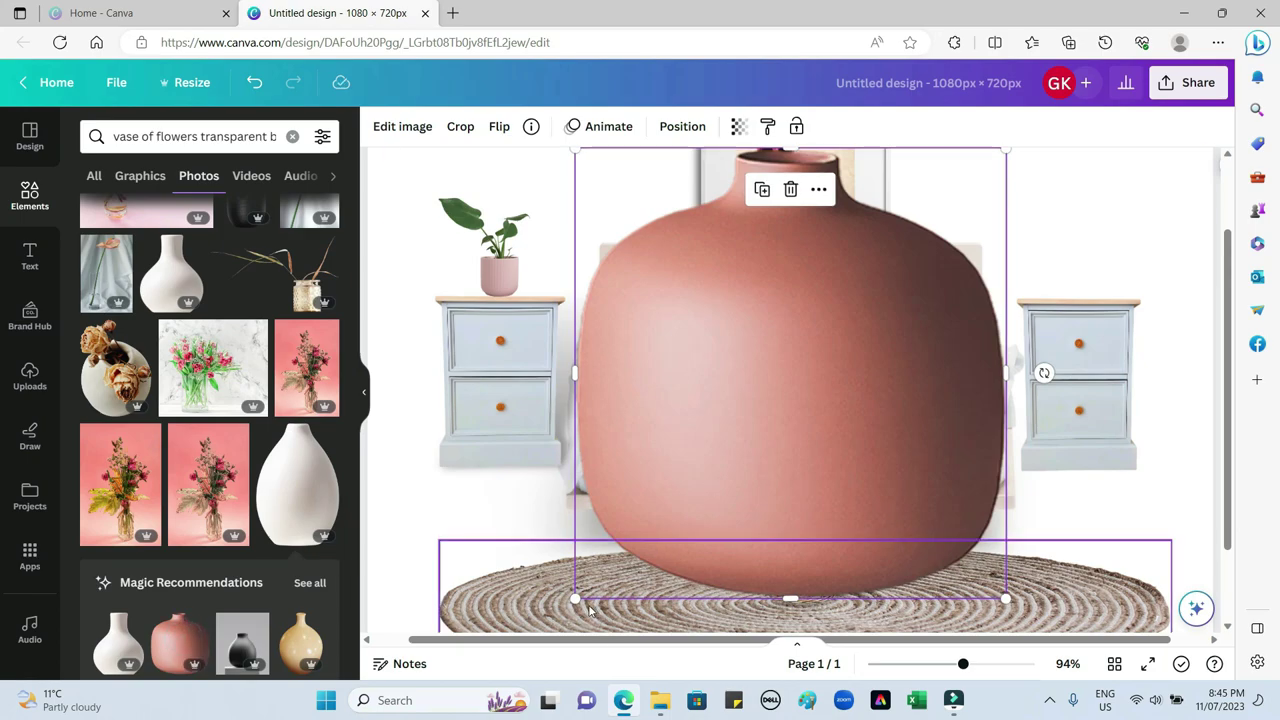
pyautogui.moveTo(580, 618); pyautogui.dragTo(778, 386)
pyautogui.moveTo(900, 192); pyautogui.dragTo(1078, 277)
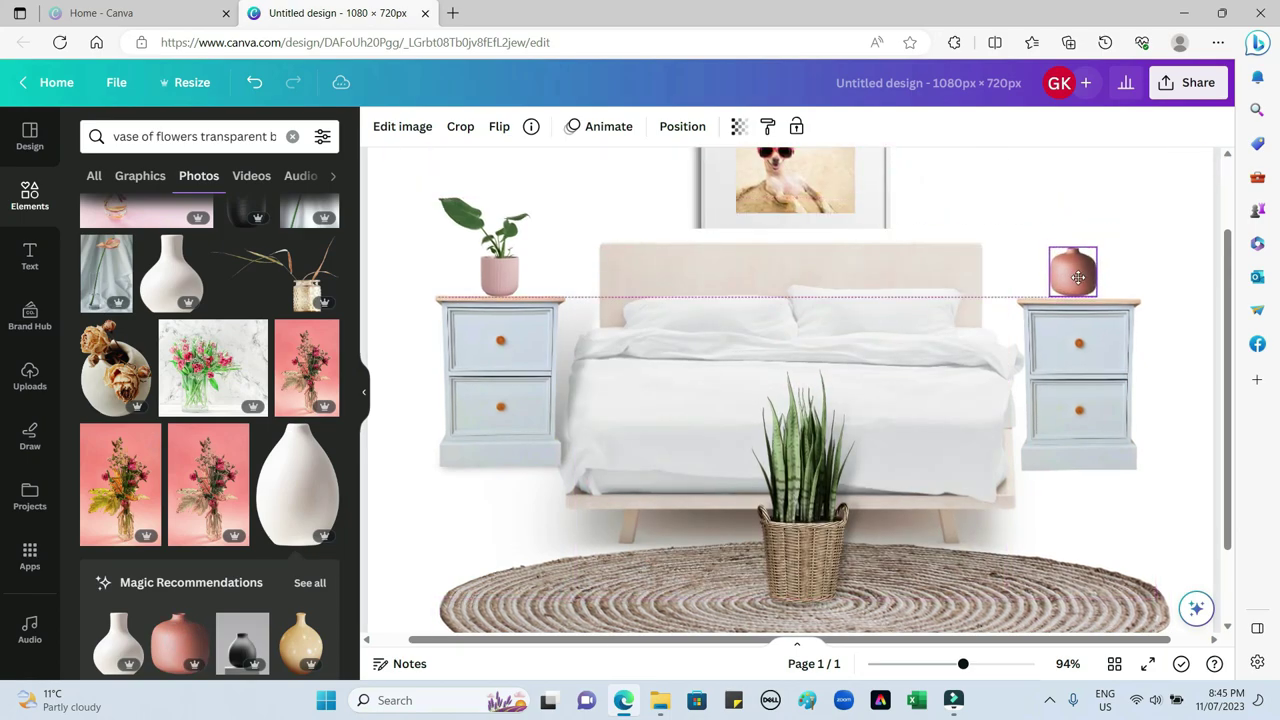
pyautogui.moveTo(1085, 278)
pyautogui.mouseDown()
pyautogui.moveTo(1052, 300)
pyautogui.moveTo(1079, 293)
pyautogui.mouseUp()
pyautogui.click(1187, 412)
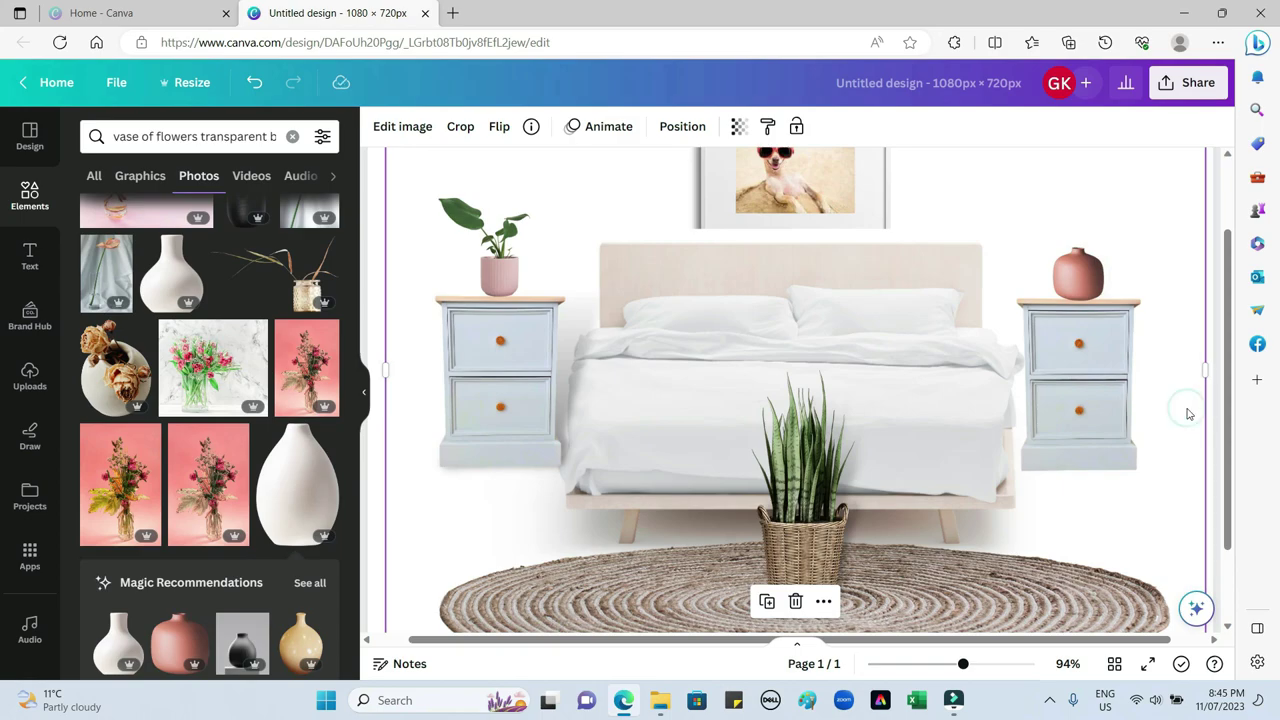
# Search the photos for "flowers transparent background" and browse to the bunch of pink-purple flowers
pyautogui.click(111, 133)
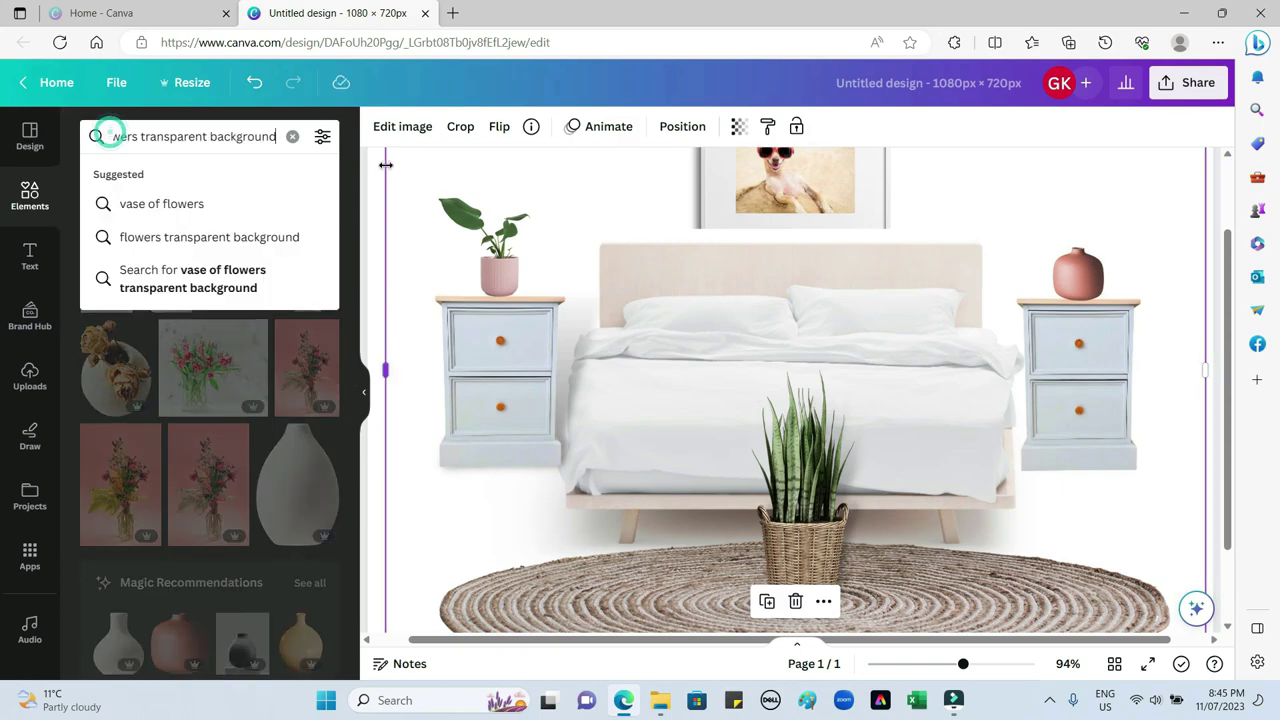
pyautogui.hotkey('ctrl', 'a')
pyautogui.write('flowers')
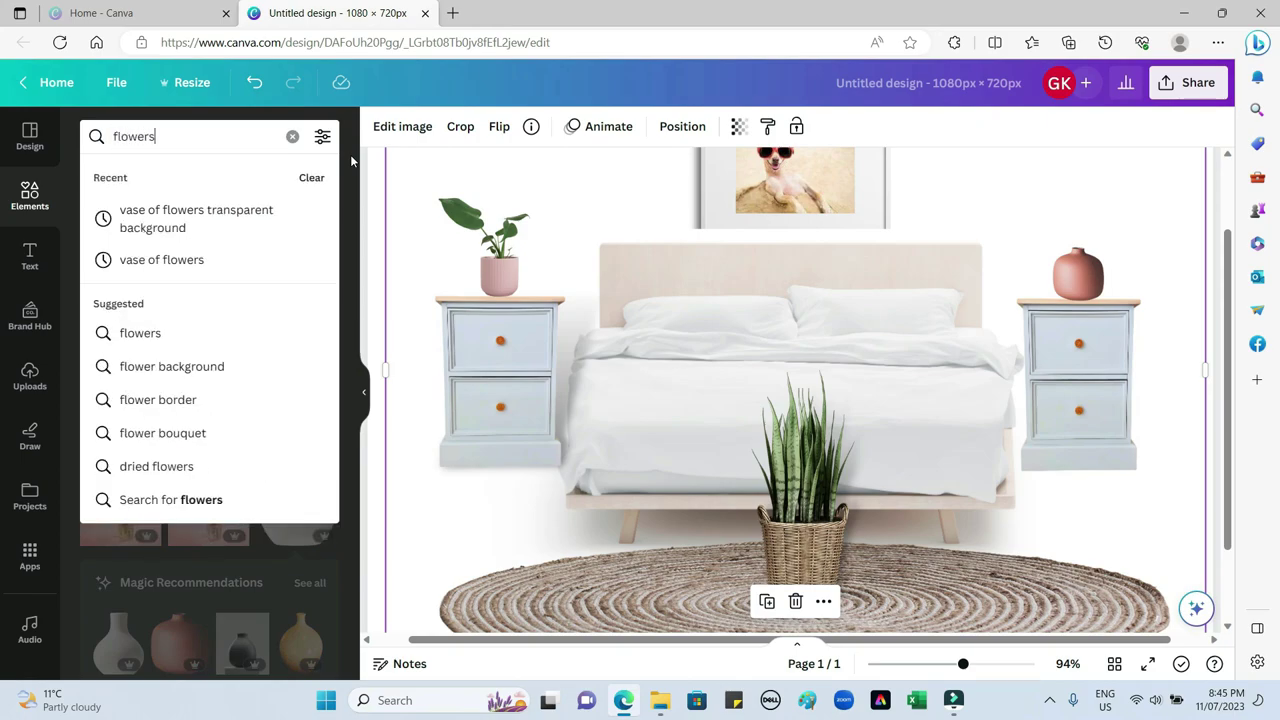
pyautogui.write(' transparent background')
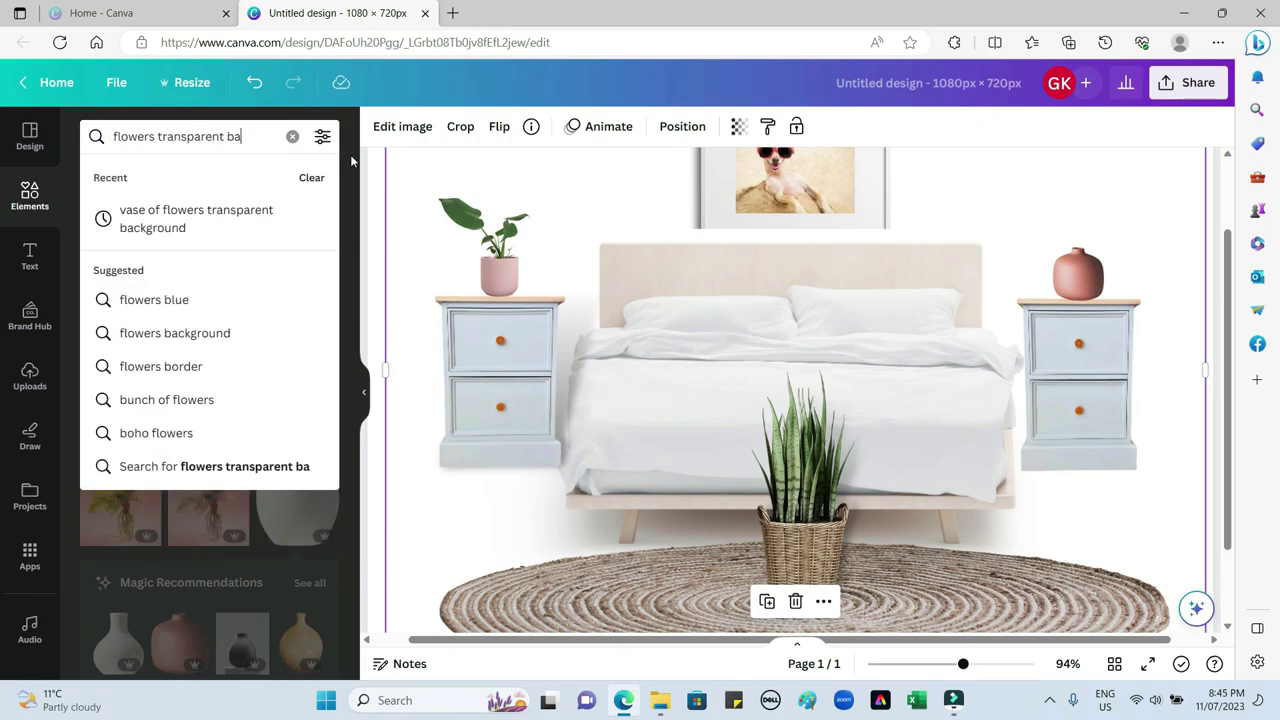
pyautogui.press('Return')
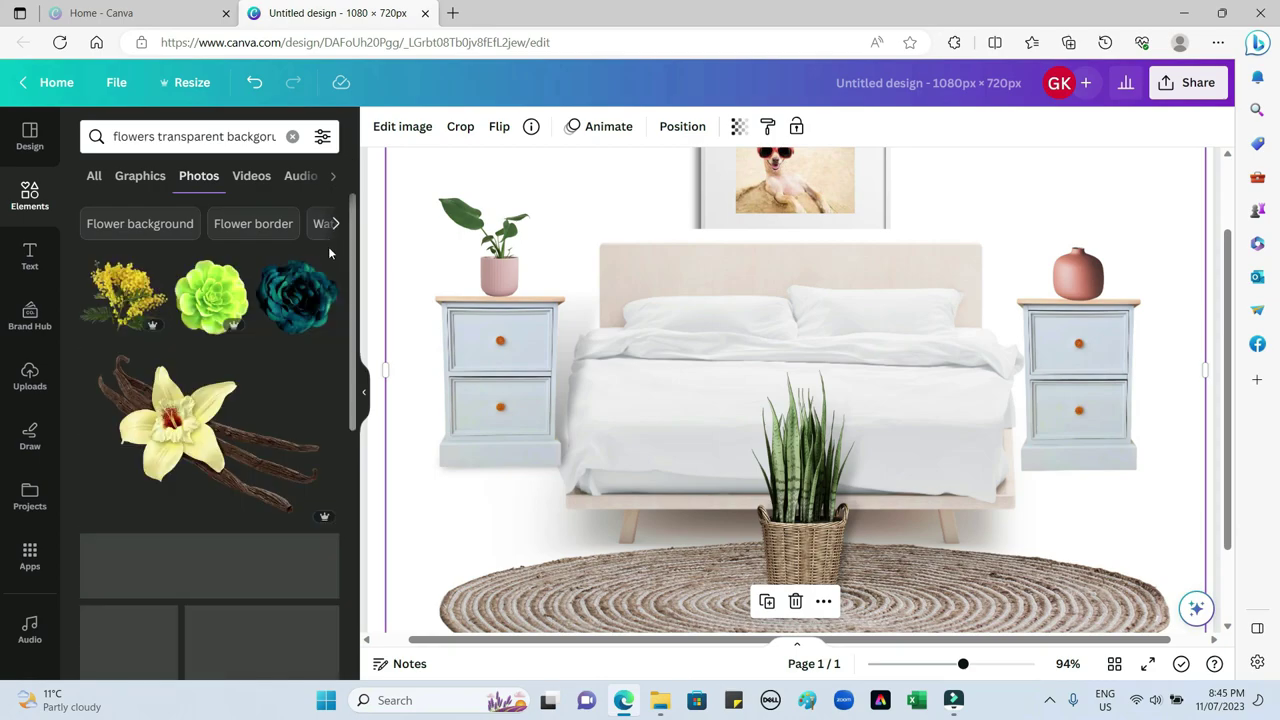
pyautogui.moveTo(354, 385); pyautogui.dragTo(352, 484)
pyautogui.scroll(-5, 352, 484)
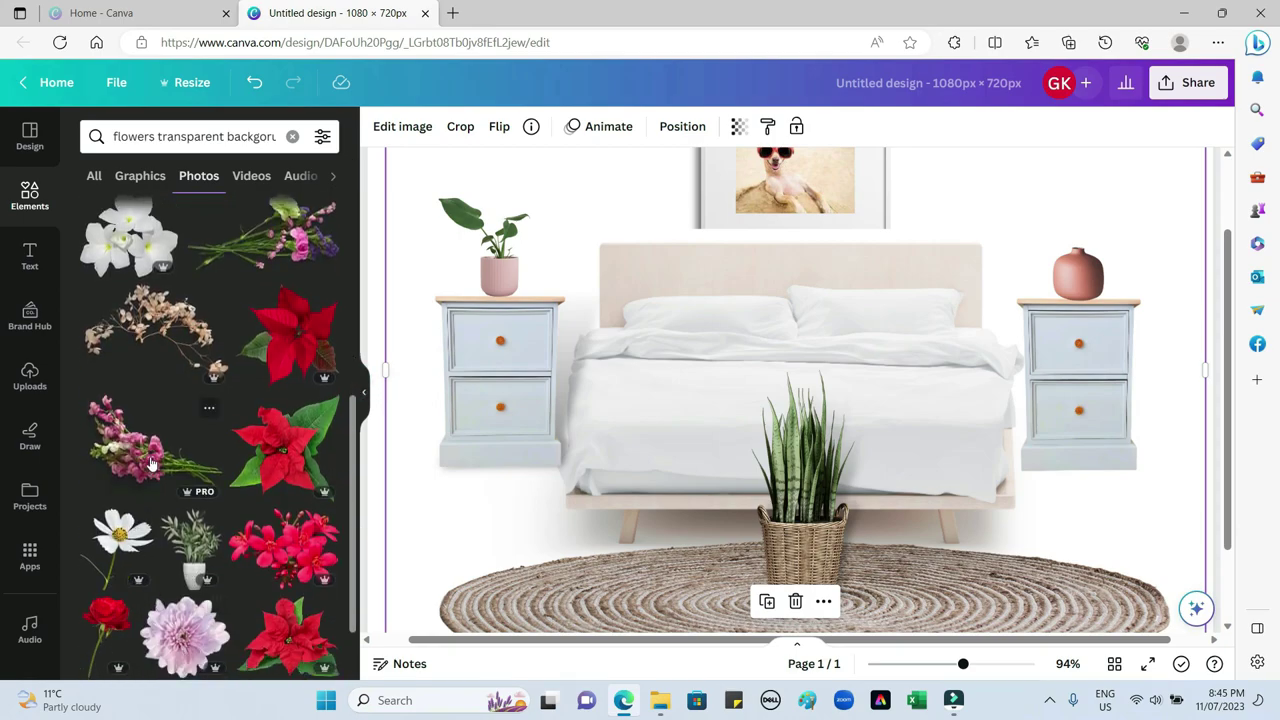
# Add the bunch of pink-purple flowers, shrink it, rotate it upright and position it over the terracotta vase
pyautogui.click(150, 463)
pyautogui.moveTo(491, 612); pyautogui.dragTo(972, 256)
pyautogui.moveTo(1128, 213); pyautogui.dragTo(1012, 257)
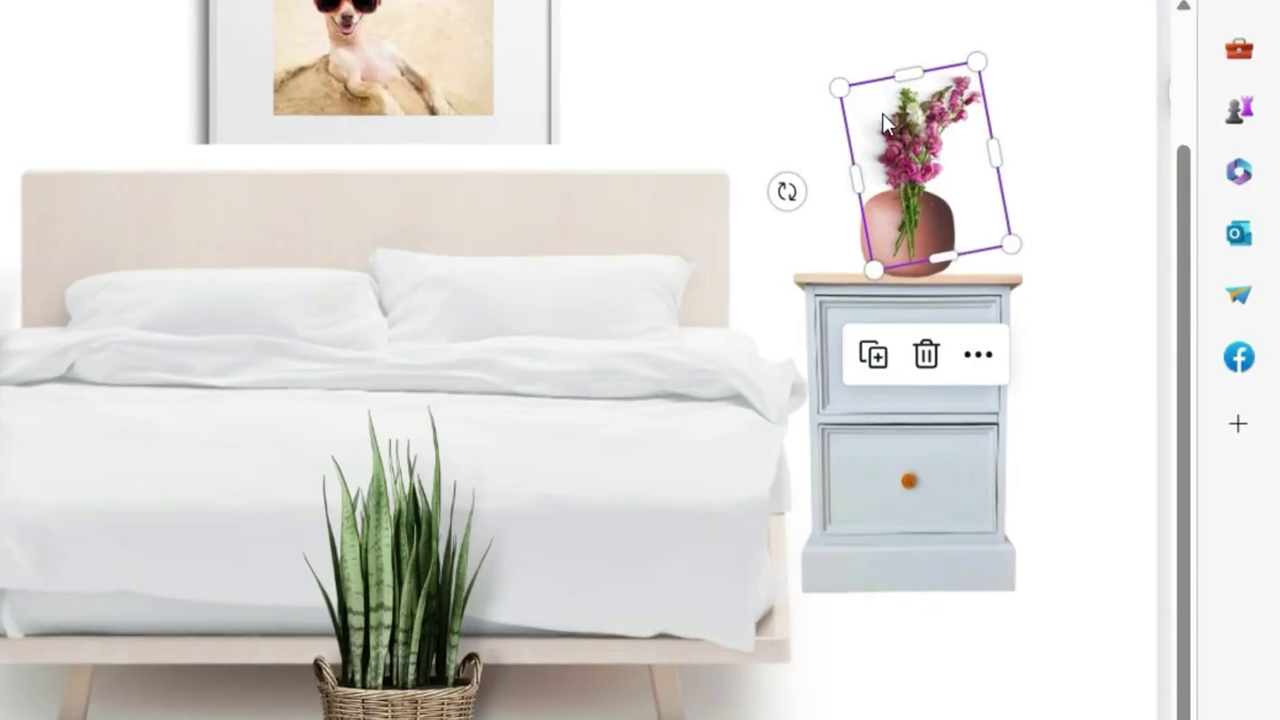
# Send the flowers backward behind the terracotta vase and adjust their position so the stems sit in its opening
pyautogui.rightClick(1067, 190)
pyautogui.moveTo(883, 399)
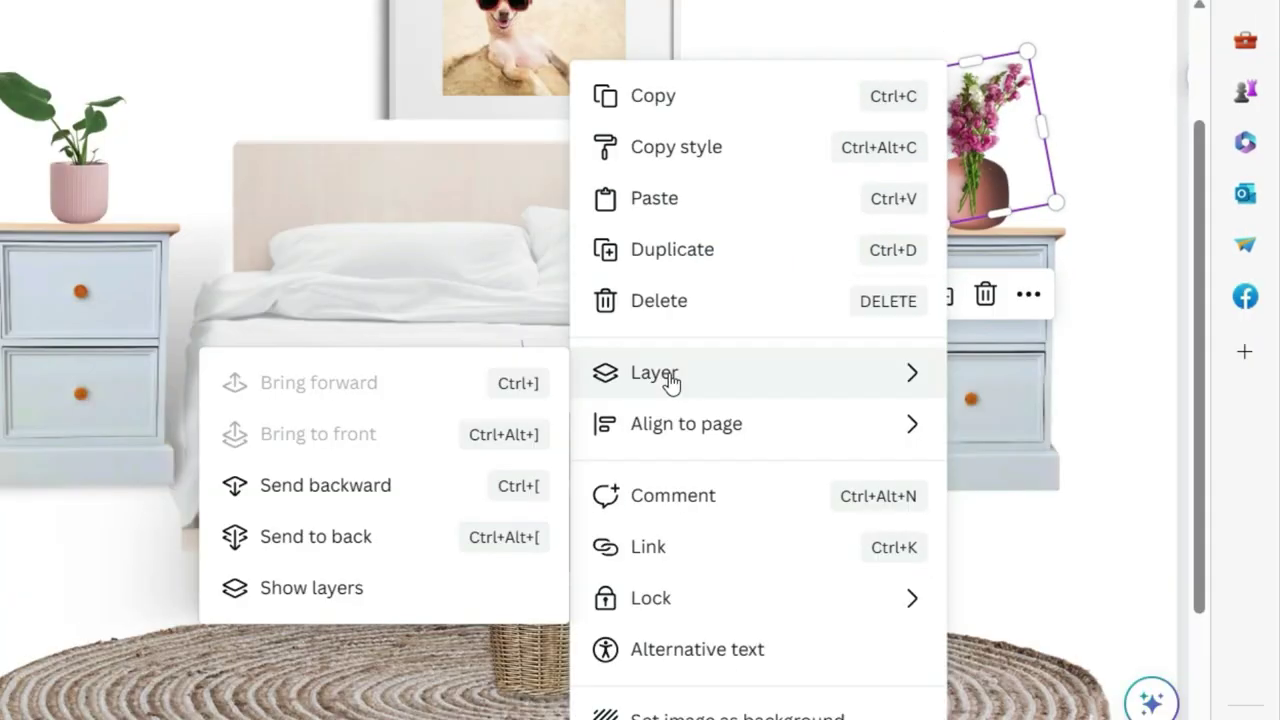
pyautogui.click(363, 484)
pyautogui.moveTo(984, 132); pyautogui.dragTo(973, 108)
pyautogui.moveTo(1080, 220); pyautogui.dragTo(1079, 222)
pyautogui.click(1177, 423)
# Check the flower arrangement up close, then make the round woven rug slightly smaller
pyautogui.moveTo(978, 669); pyautogui.dragTo(1005, 645)
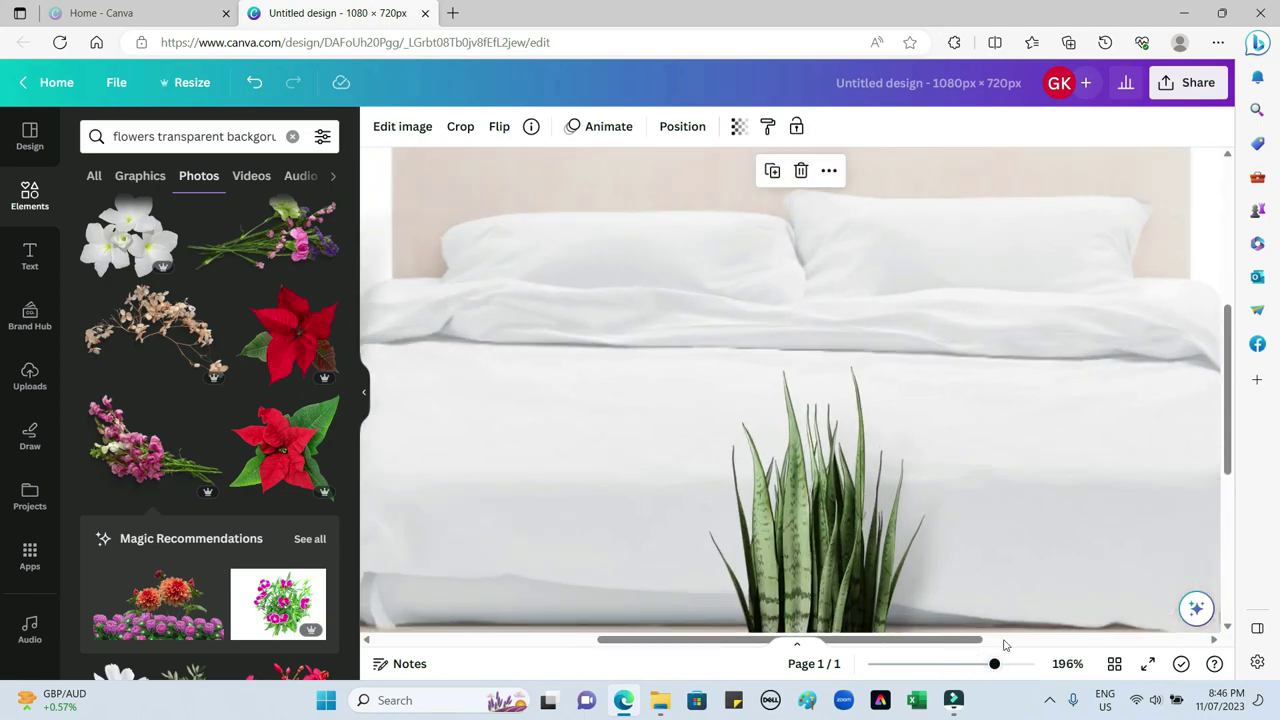
pyautogui.hscroll(4, 982, 641)
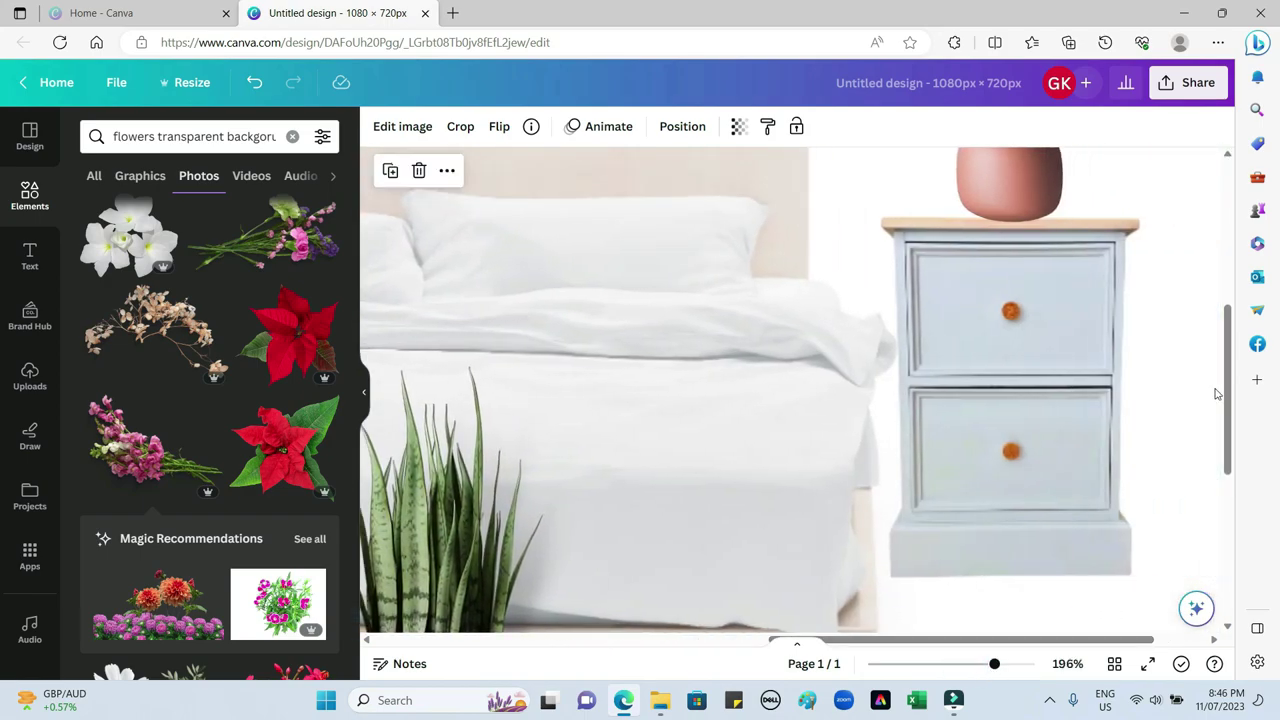
pyautogui.scroll(3, 1217, 320)
pyautogui.scroll(-5, 1217, 301)
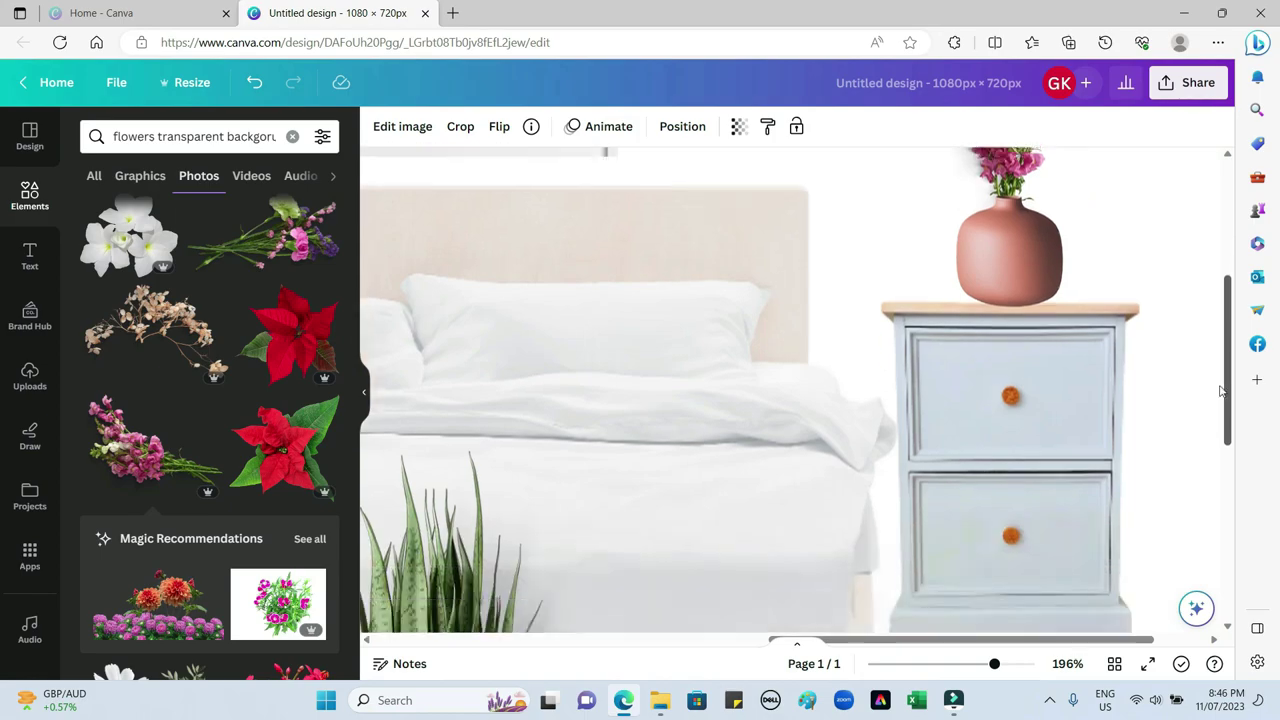
pyautogui.moveTo(995, 664); pyautogui.dragTo(942, 664)
pyautogui.click(908, 491)
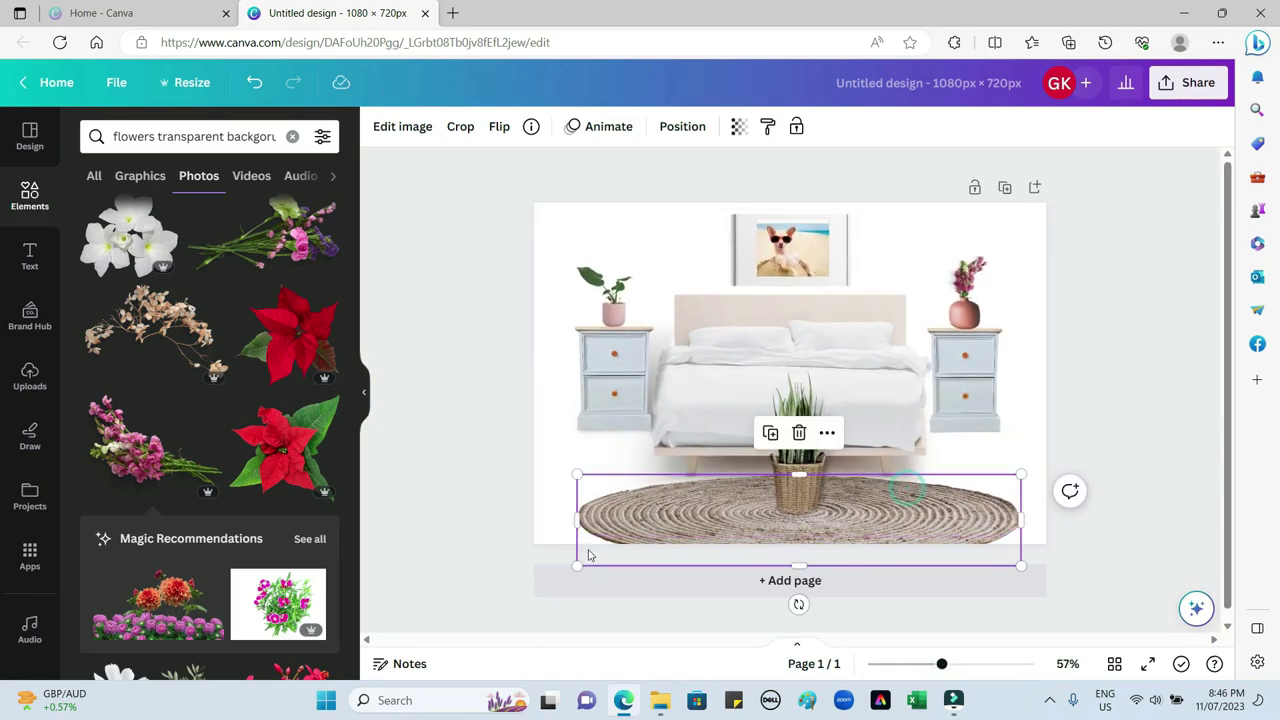
pyautogui.moveTo(604, 555); pyautogui.dragTo(596, 552)
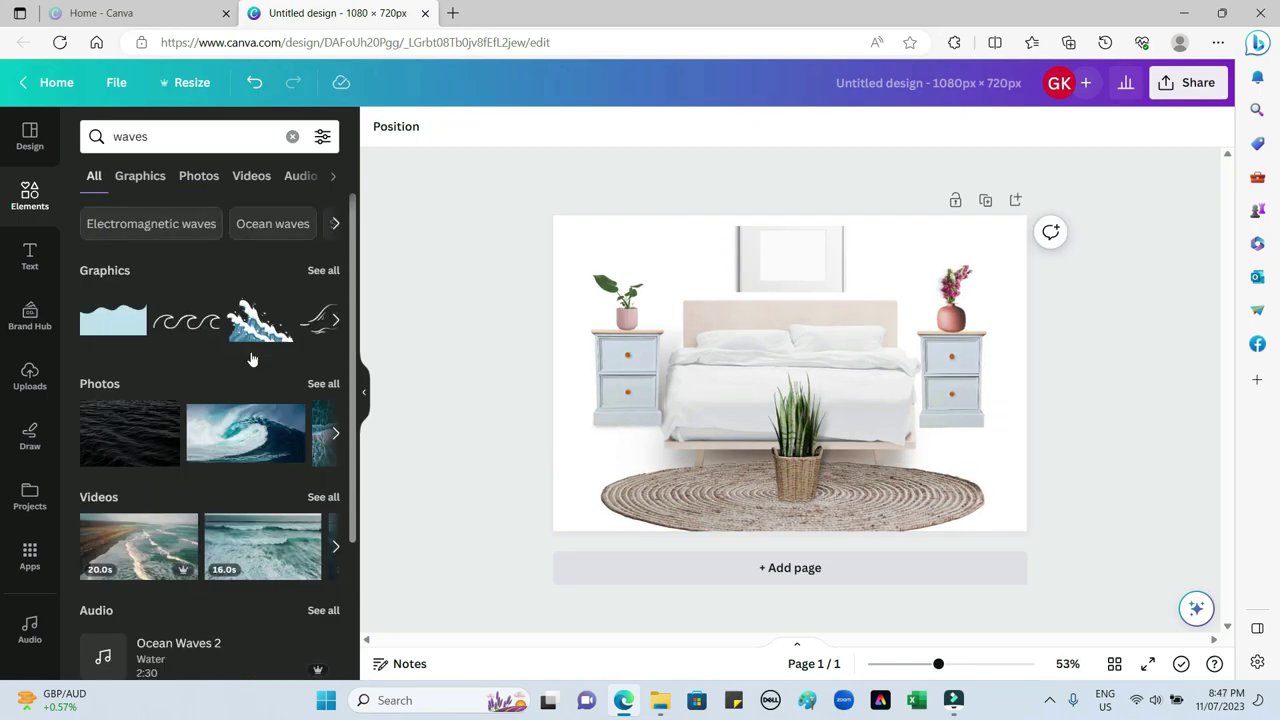
# Add the ocean wave photo, shrink it and centre it inside the picture frame above the bed
pyautogui.click(253, 455)
pyautogui.moveTo(585, 475); pyautogui.dragTo(766, 226)
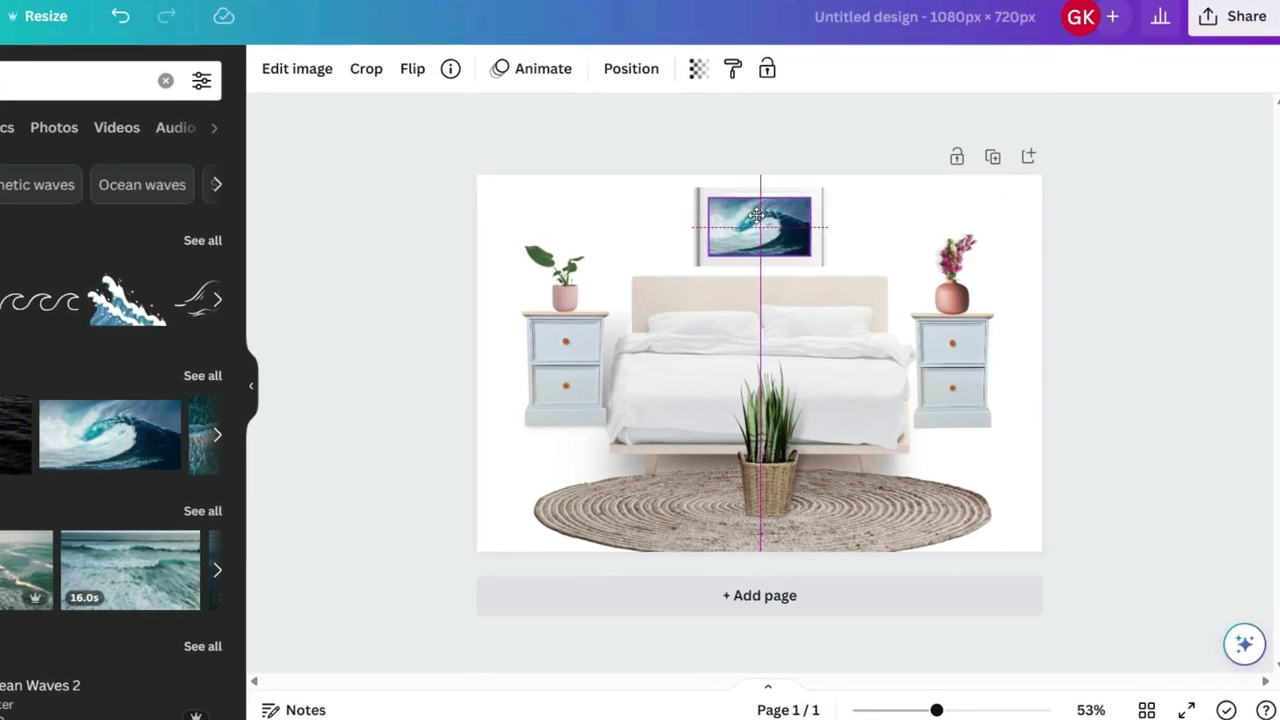
pyautogui.click(860, 214)
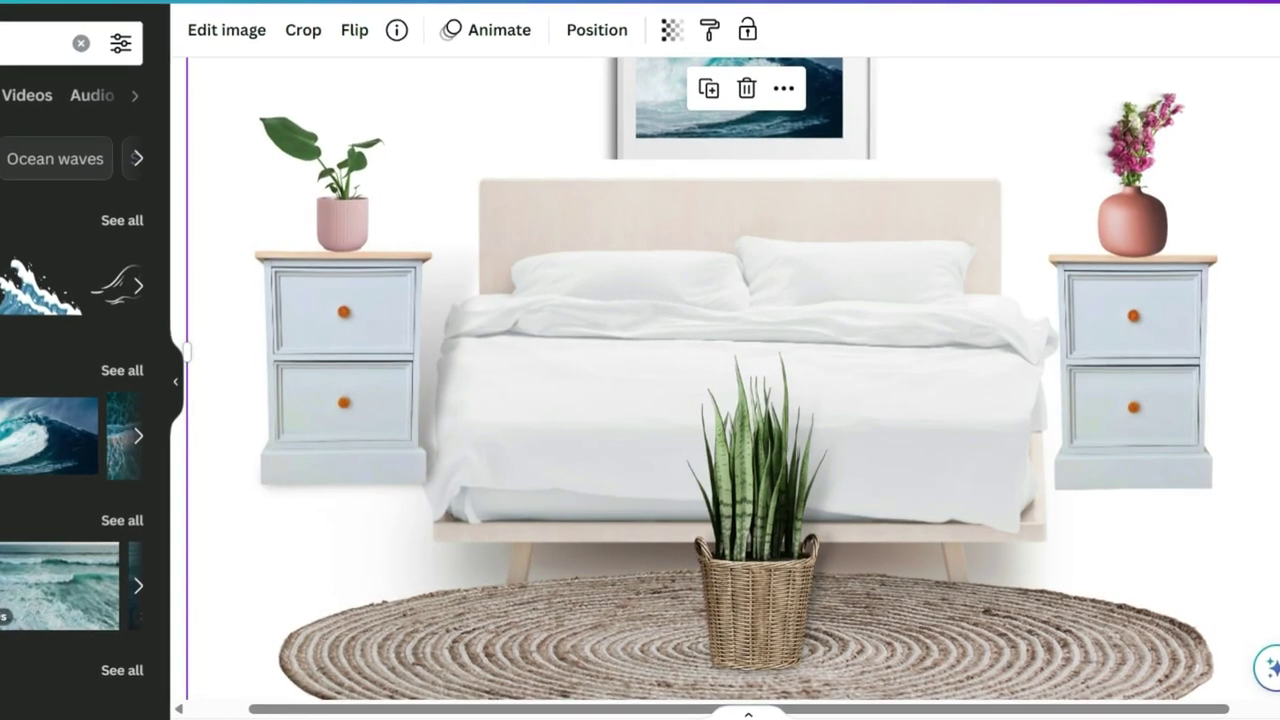
# Download the finished bedroom design as a PNG at 1,080 × 720 px
pyautogui.scroll(-5, 730, 380)
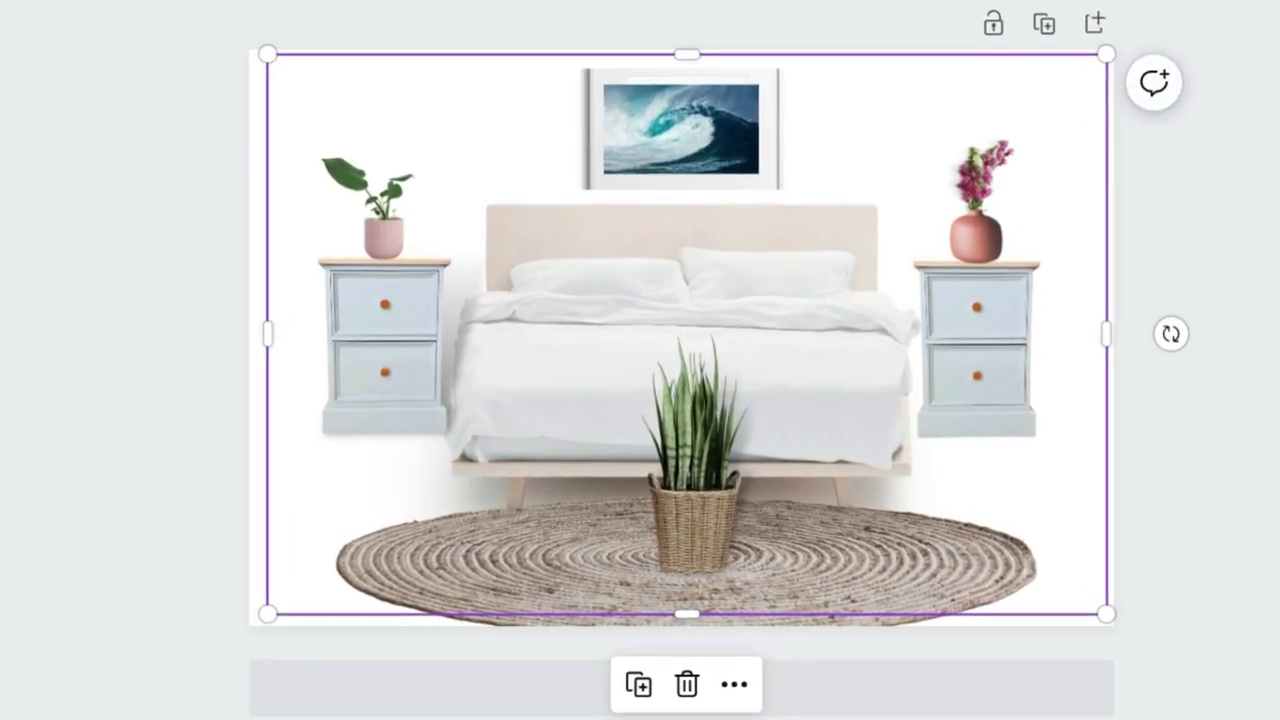
pyautogui.click(1190, 2)
pyautogui.click(973, 572)
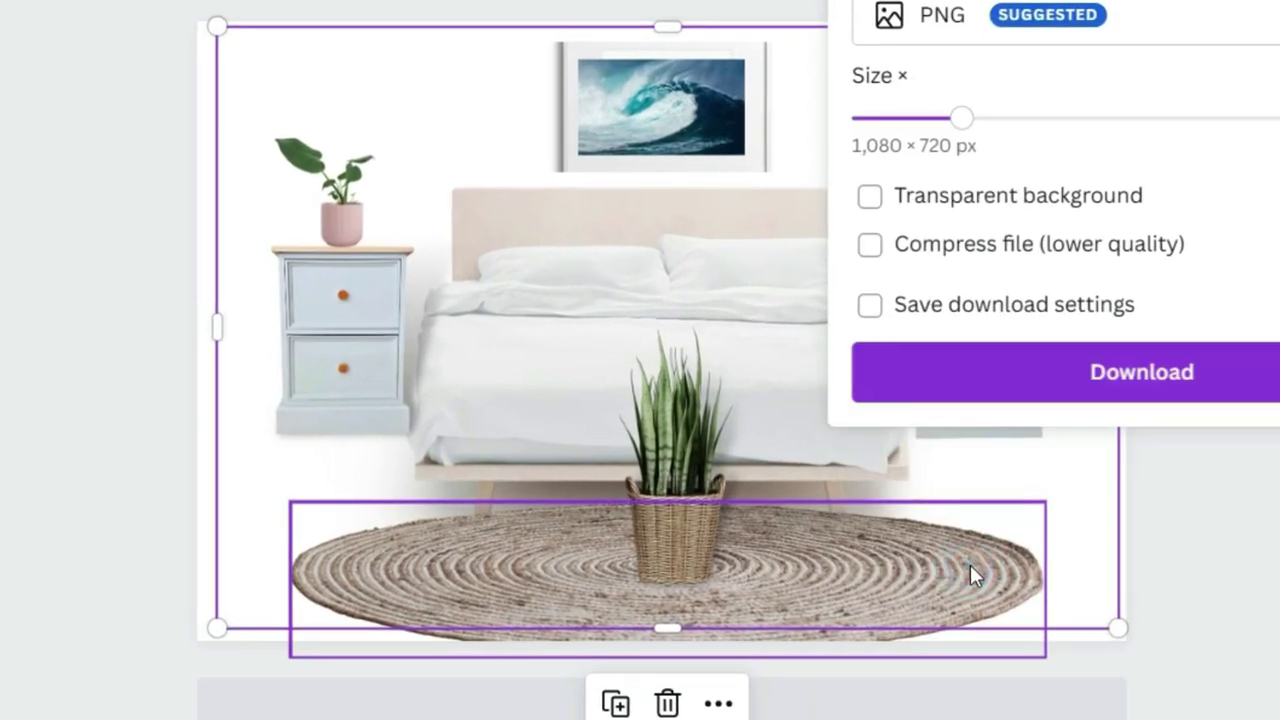
pyautogui.click(1146, 391)
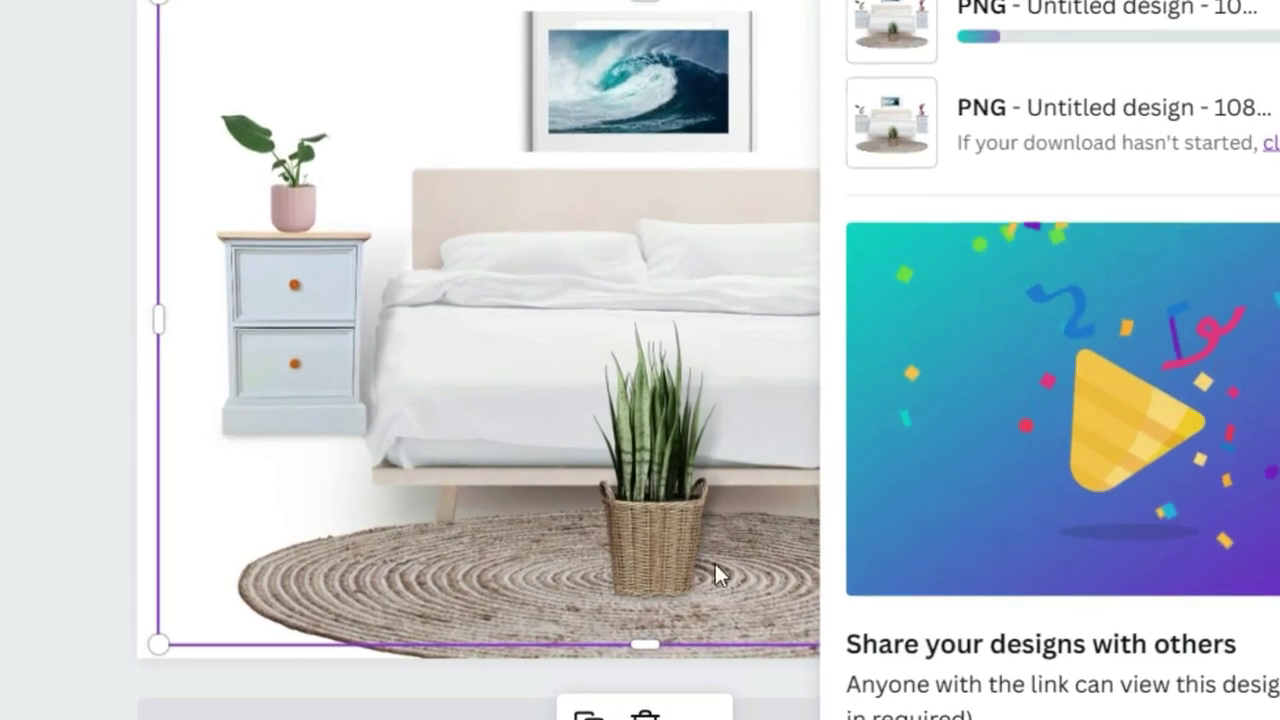